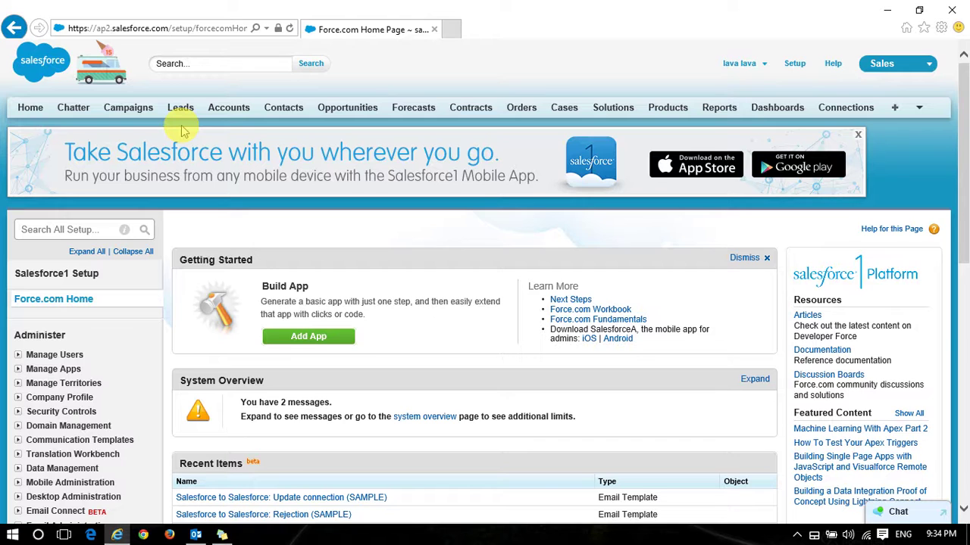
Start a search in the Search All Setup box on Force.com Home
left_click(84, 227)
Search Setup for 'customer' and enable the Customer Portal in its Settings
type("customer")
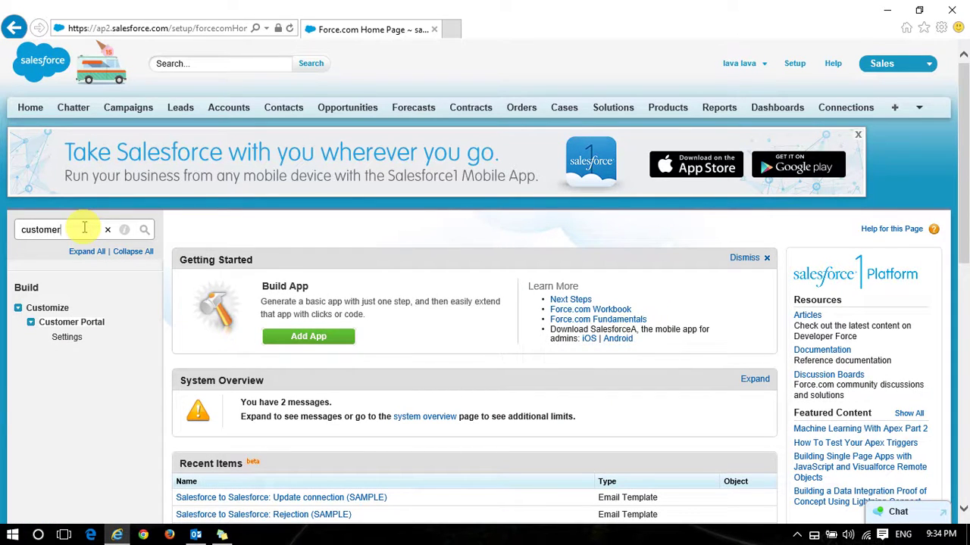
left_click(66, 338)
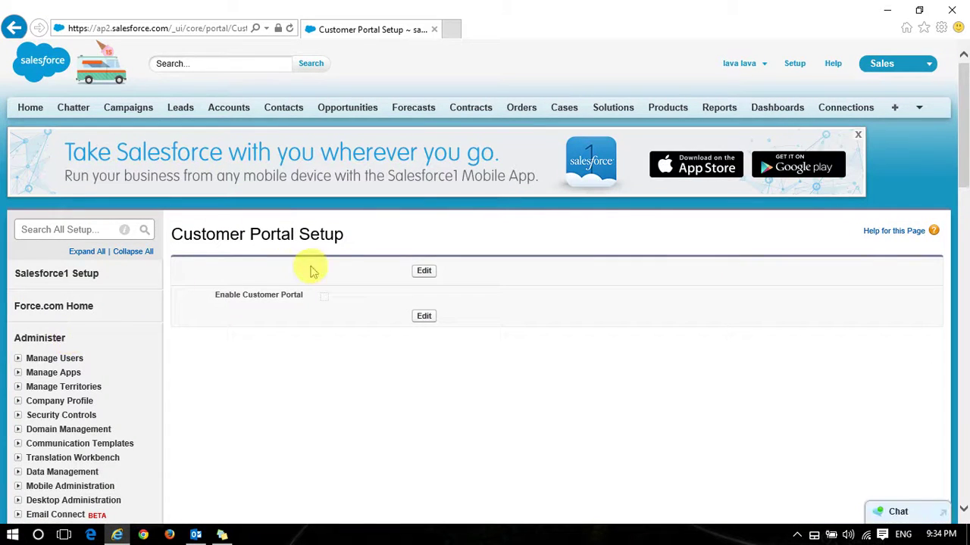
left_click(425, 271)
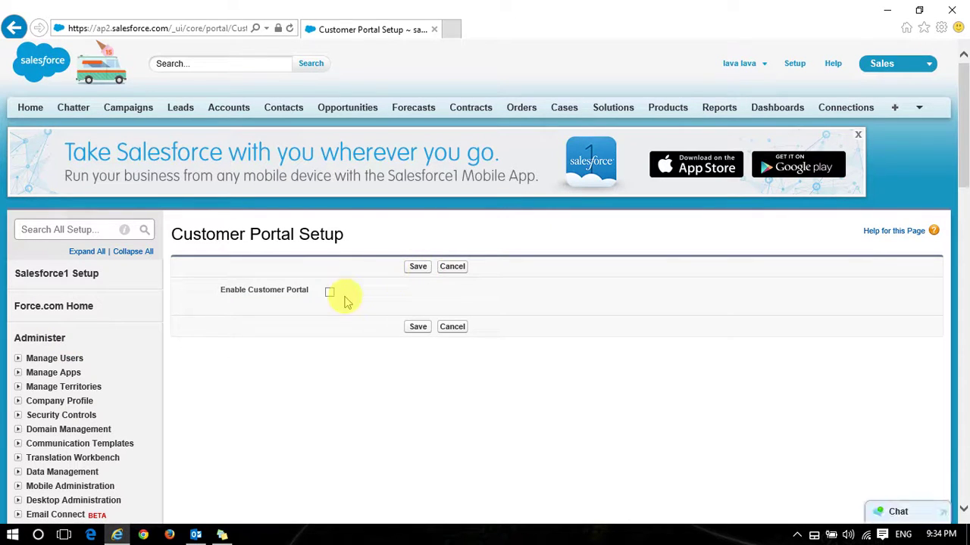
left_click(418, 268)
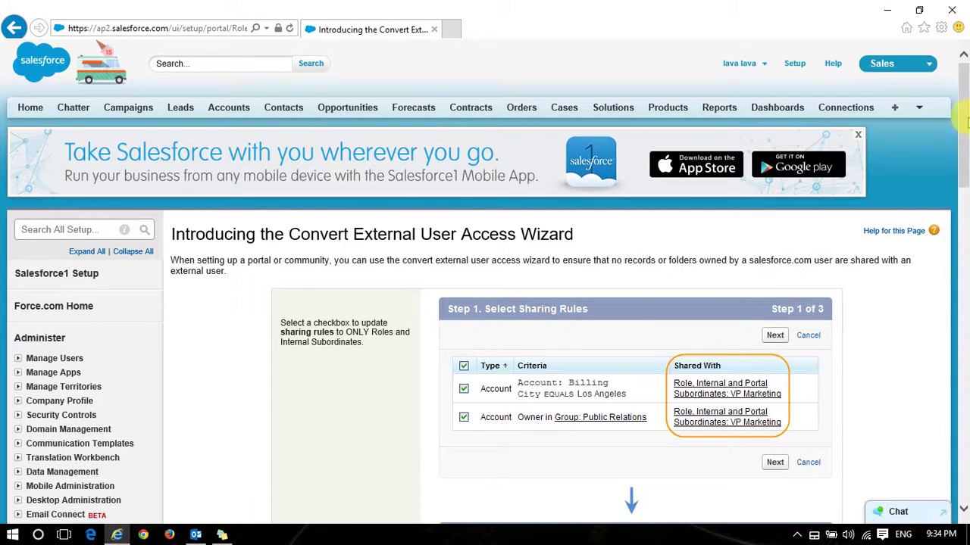
Continue through the external user access wizard and show the All Tabs list
left_click_drag(963, 114, 957, 318)
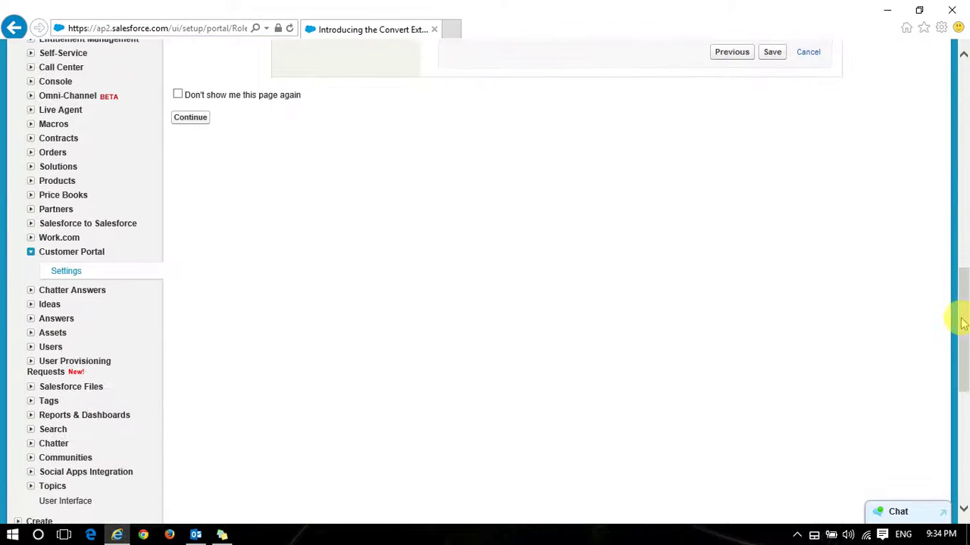
left_click(191, 119)
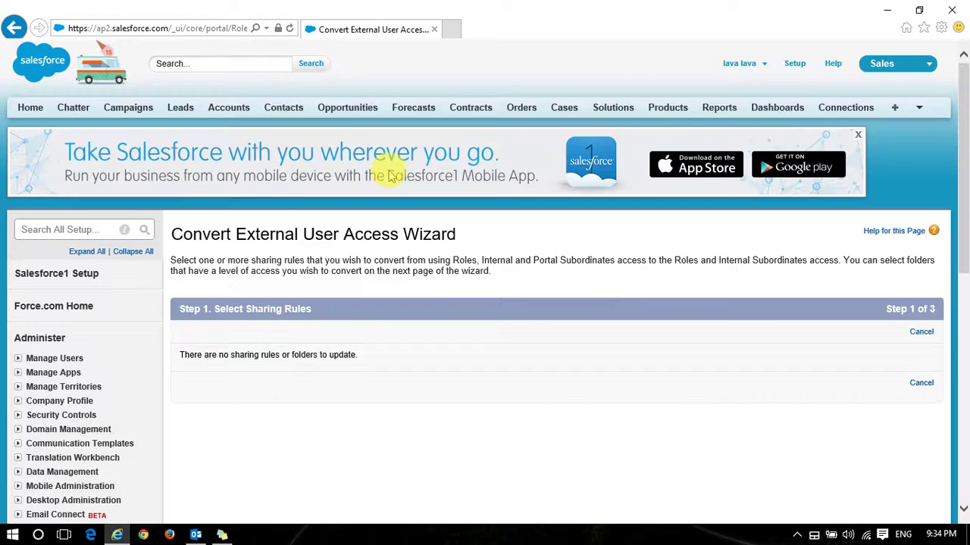
left_click(895, 111)
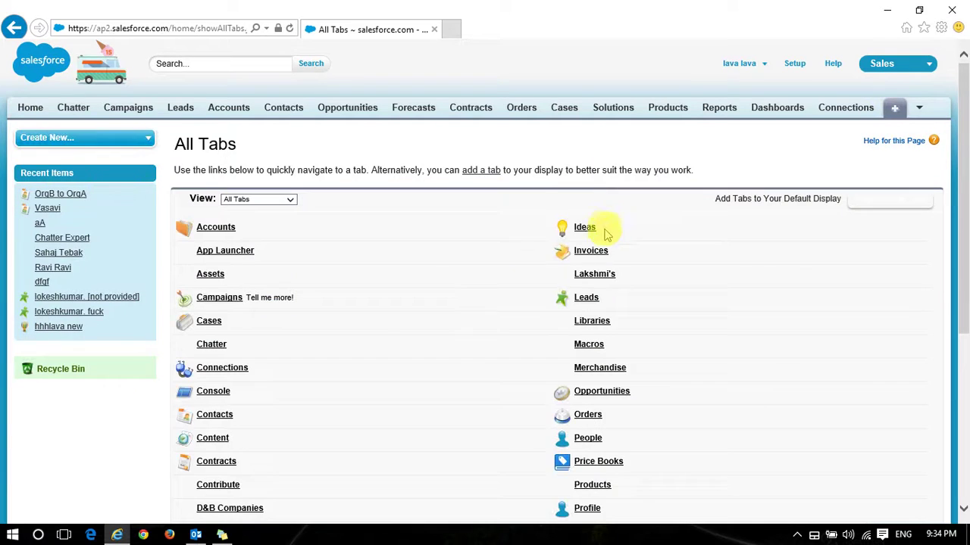
Move Forecasts out of Selected Tabs in Customize My Tabs, save, then go to Leads
left_click(892, 203)
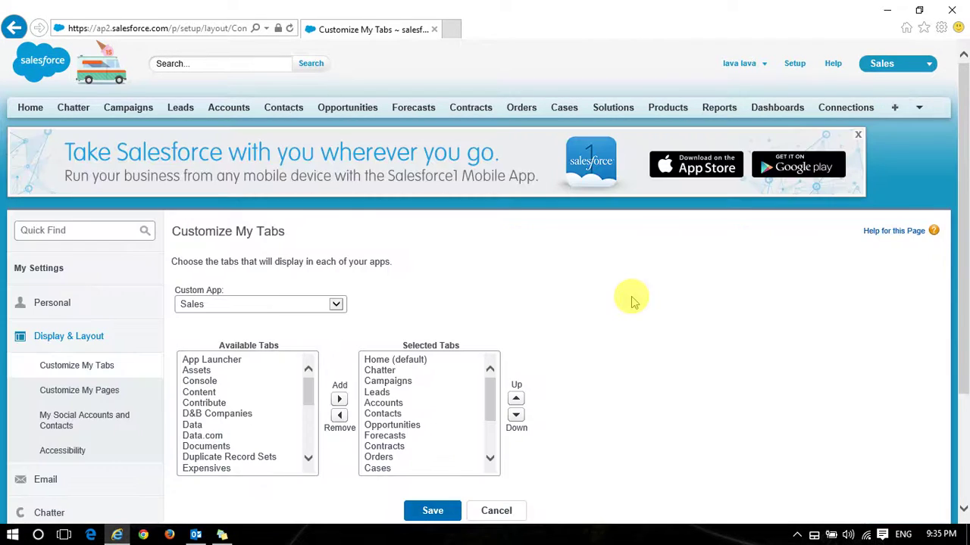
left_click(376, 435)
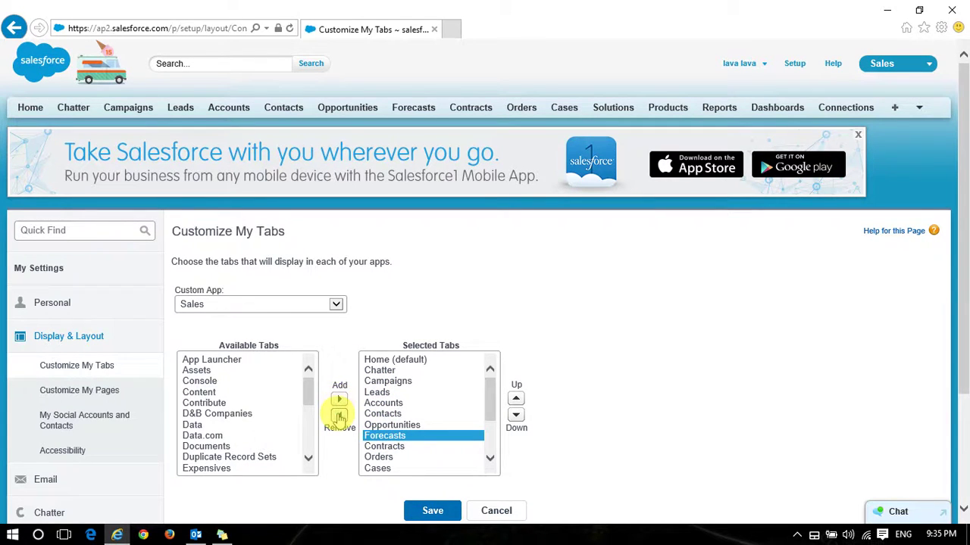
left_click(338, 414)
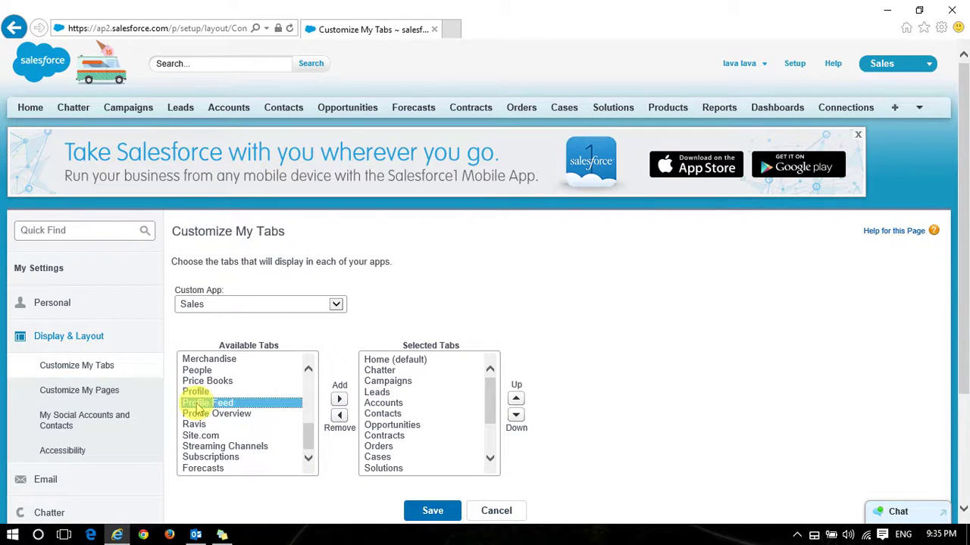
scroll(195, 405, "up", 1)
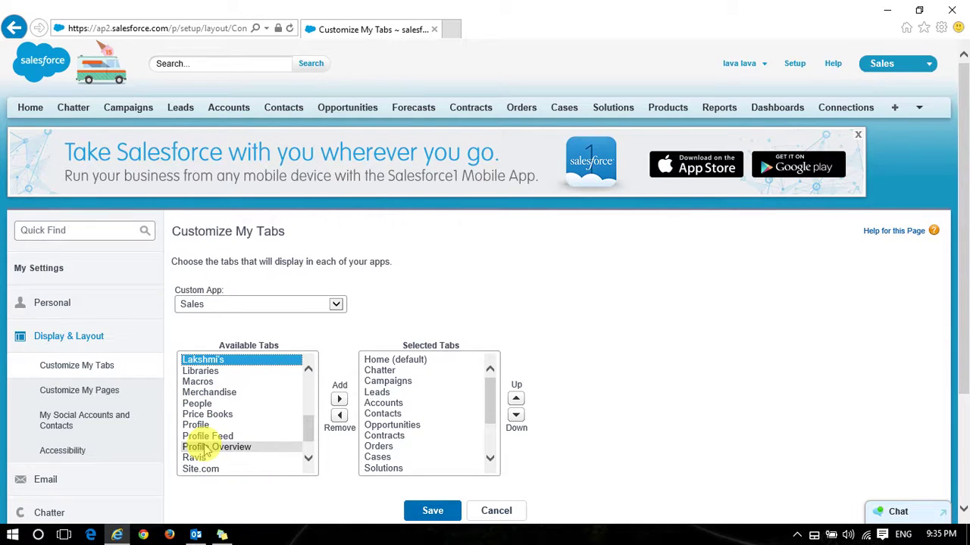
scroll(205, 449, "up", 2)
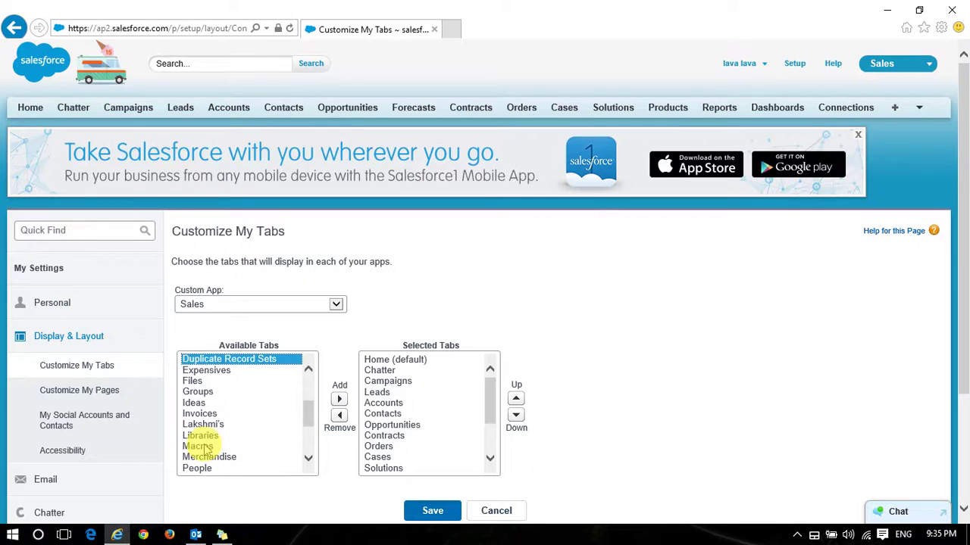
left_click(432, 512)
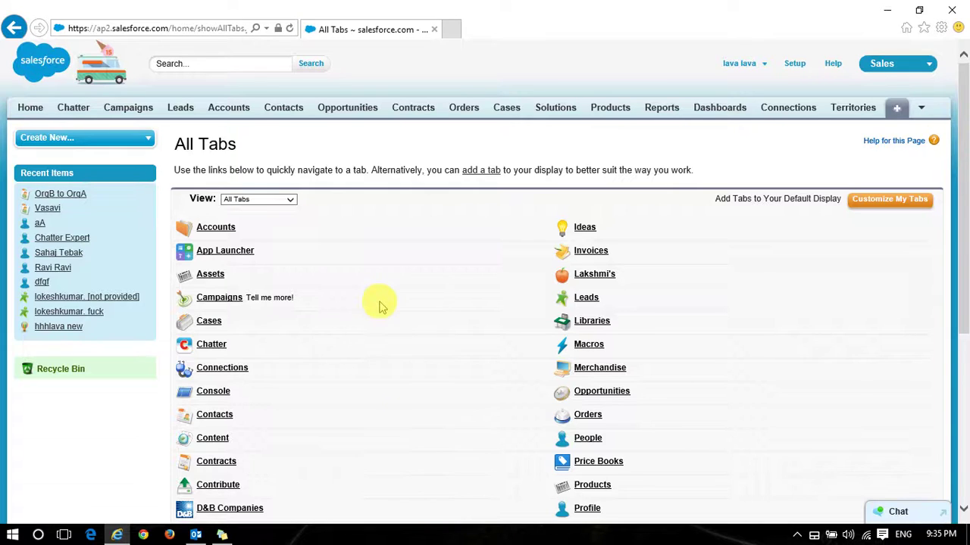
left_click(178, 112)
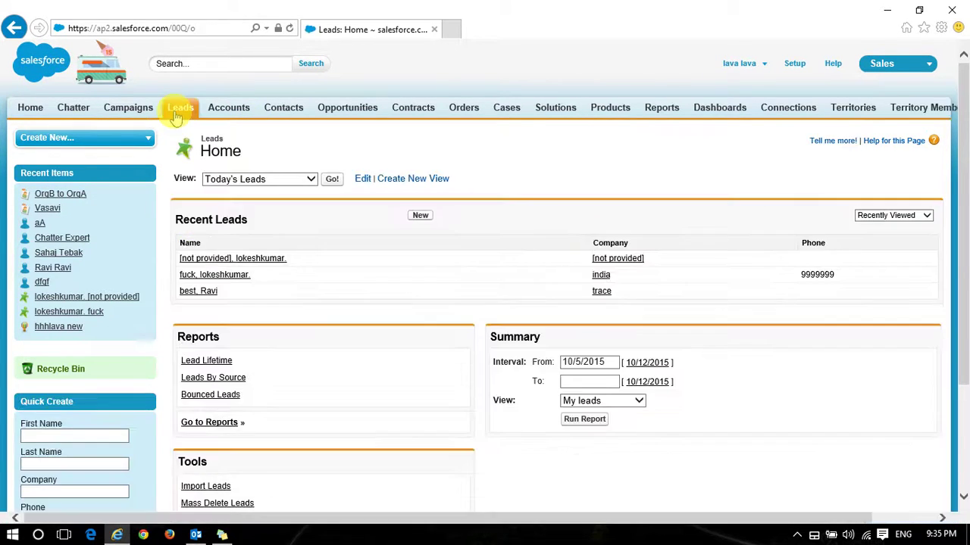
Switch the Leads view to All Open Leads and open the Aethna Home Products lead
left_click(309, 185)
left_click(282, 145)
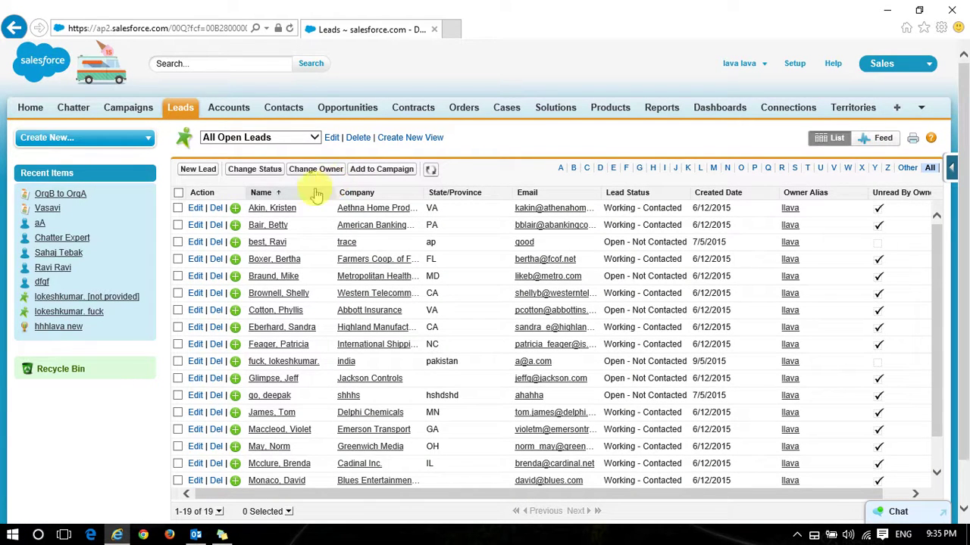
left_click(267, 216)
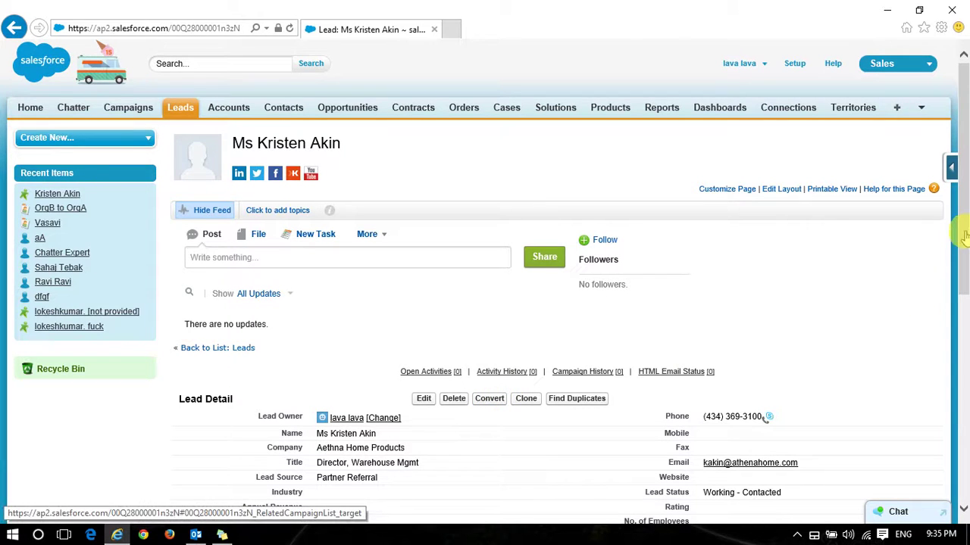
left_click_drag(962, 241, 960, 338)
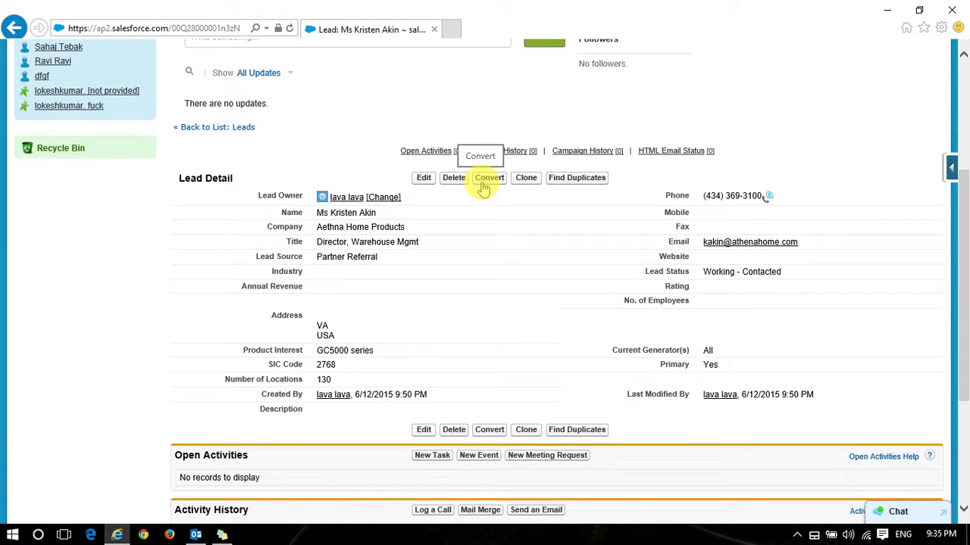
Convert the Aethna Home Products lead into a new account and opportunity
left_click(487, 182)
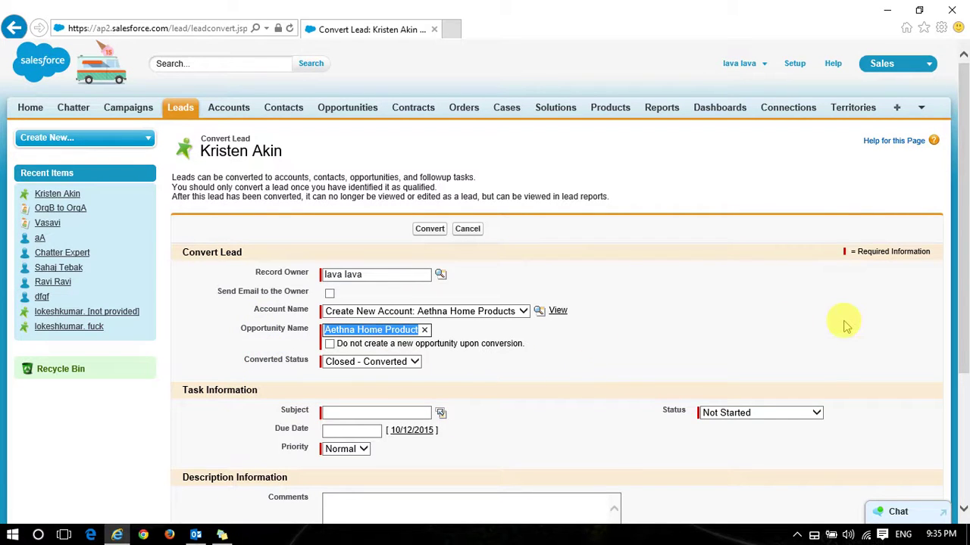
scroll(966, 303, "down", 1)
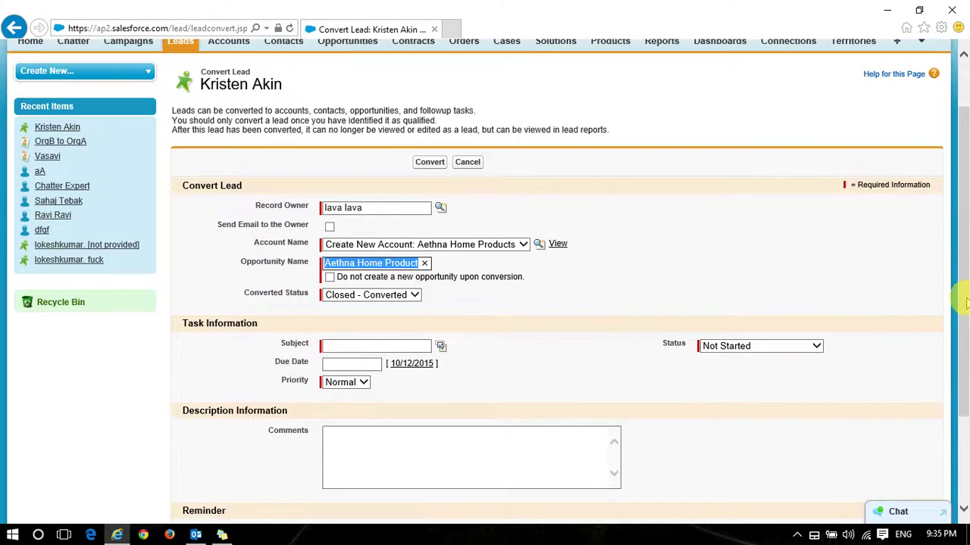
left_click(429, 163)
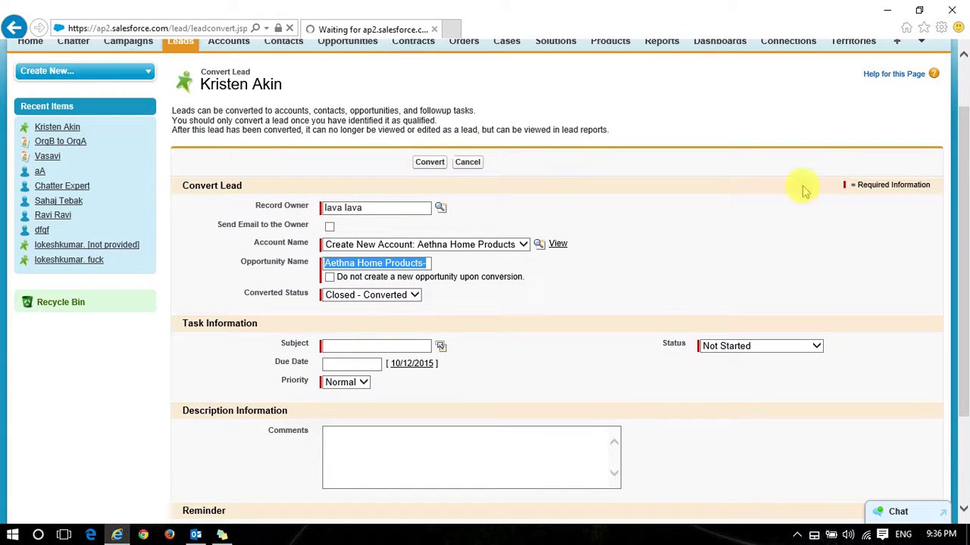
left_click_drag(967, 235, 962, 178)
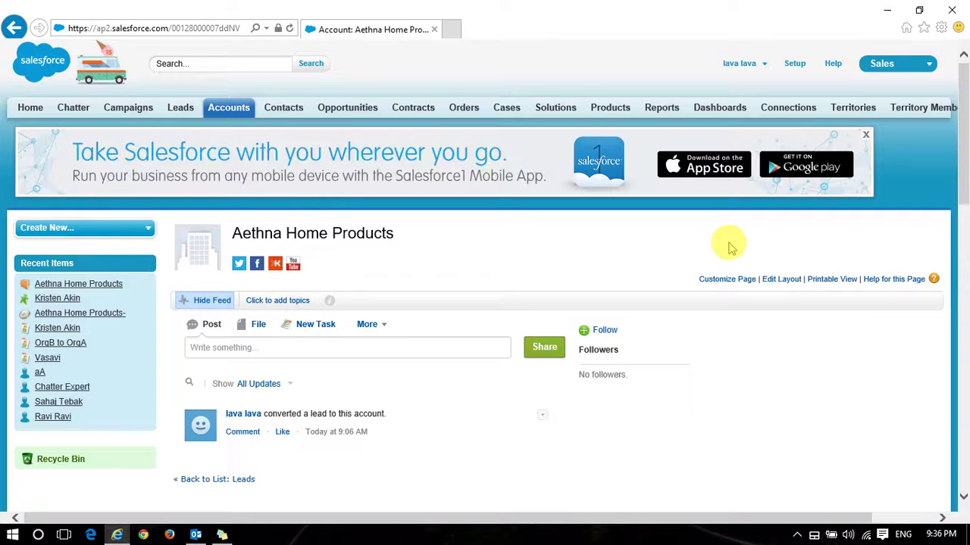
Open the new contact and the Contracts list in background tabs, closing the extra loading tab
left_click_drag(966, 148, 952, 311)
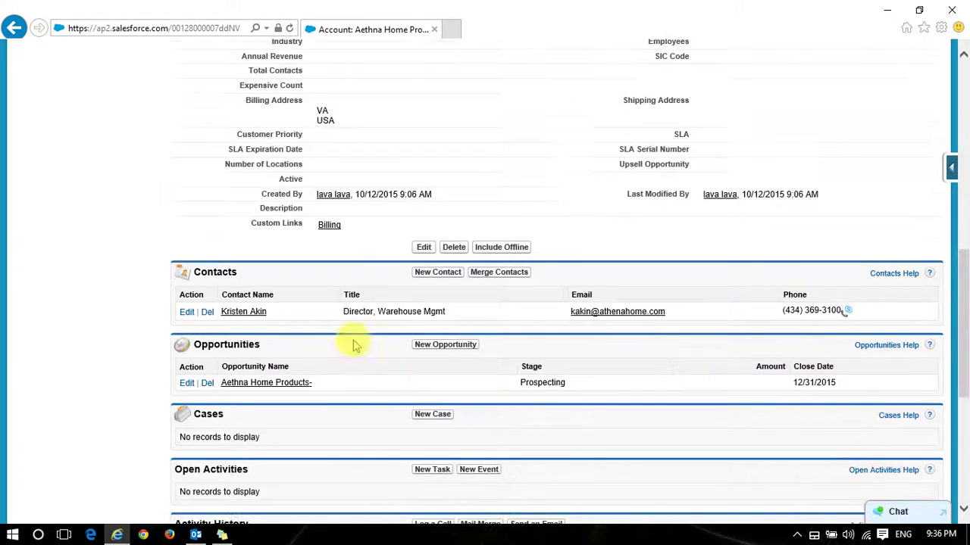
middle_click(244, 311)
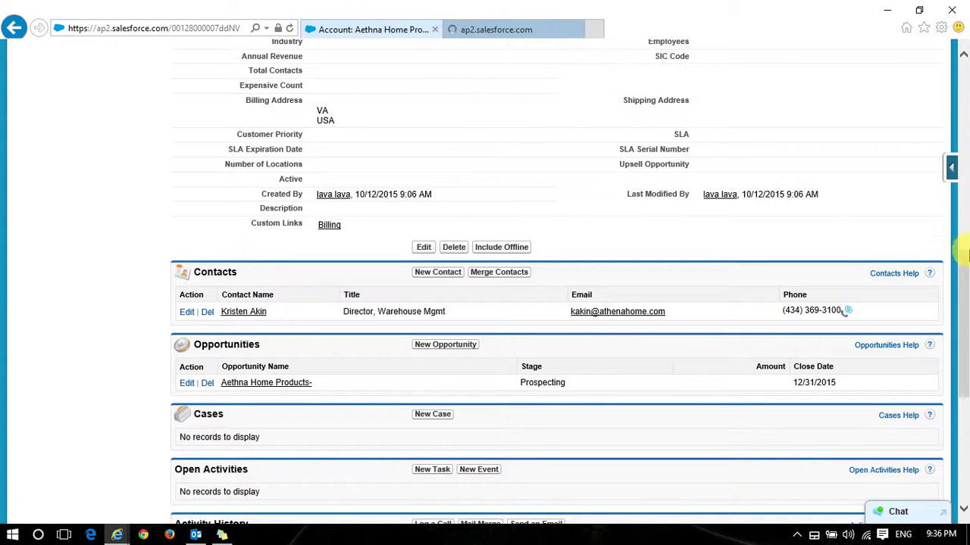
scroll(470, 175, "up", 10)
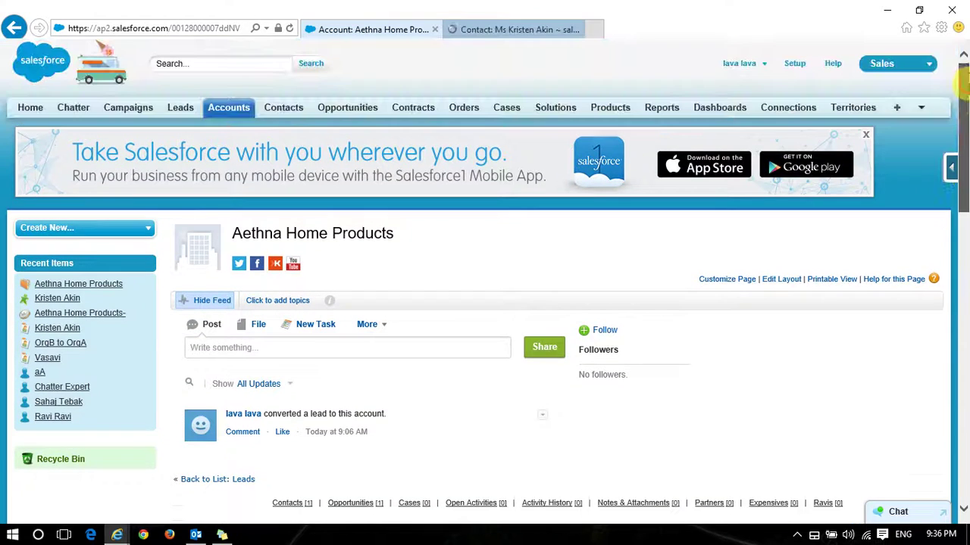
middle_click(417, 110)
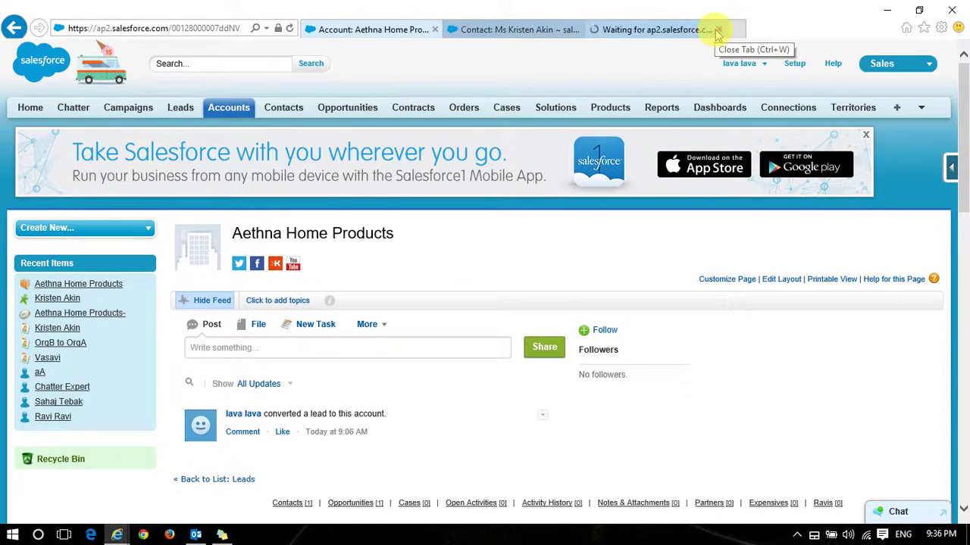
left_click(721, 30)
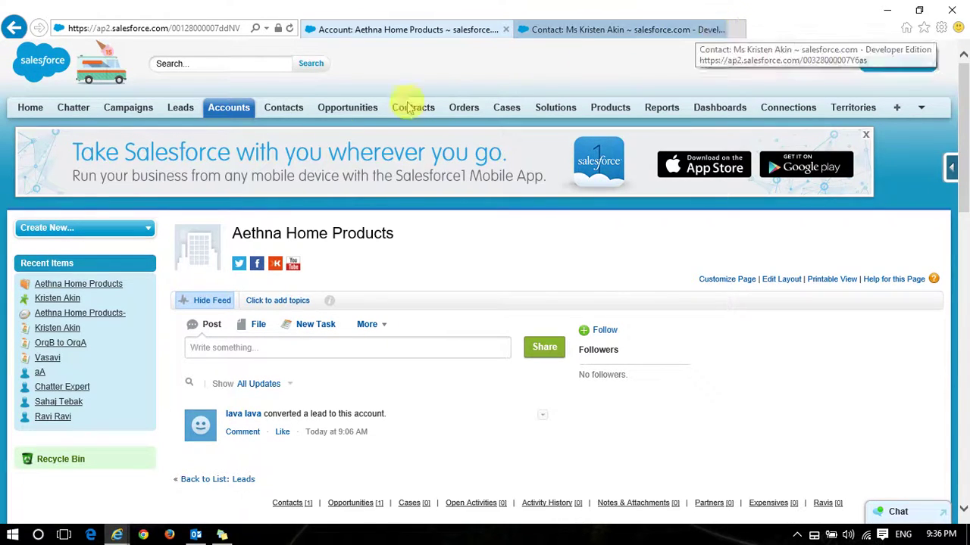
Open Contacts in a new tab and view Vasavi's Contact Detail section
middle_click(284, 114)
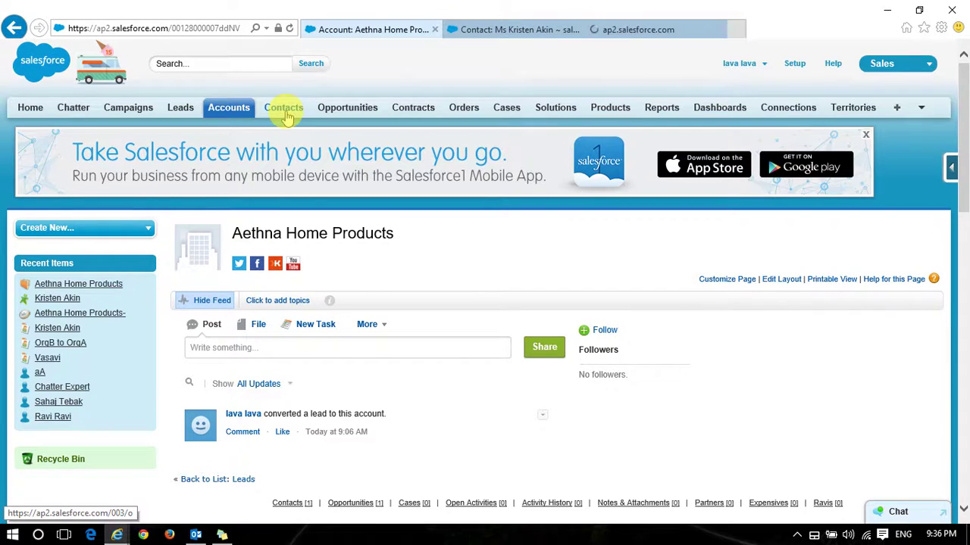
left_click(641, 32)
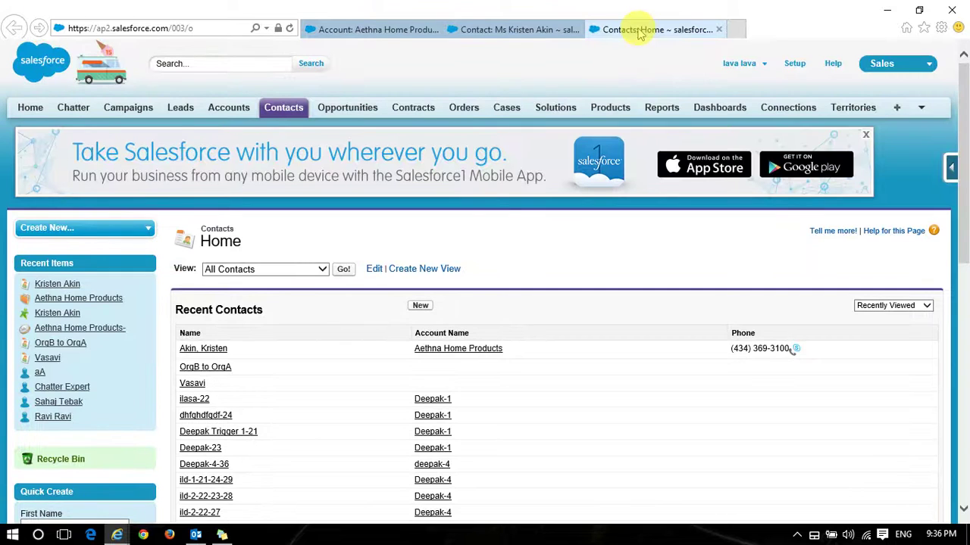
left_click(190, 384)
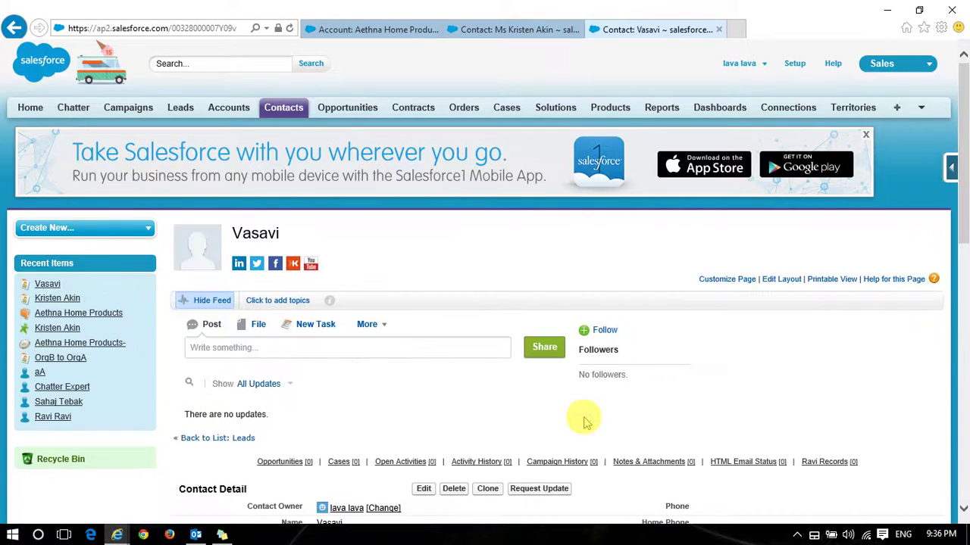
scroll(962, 310, "down", 3)
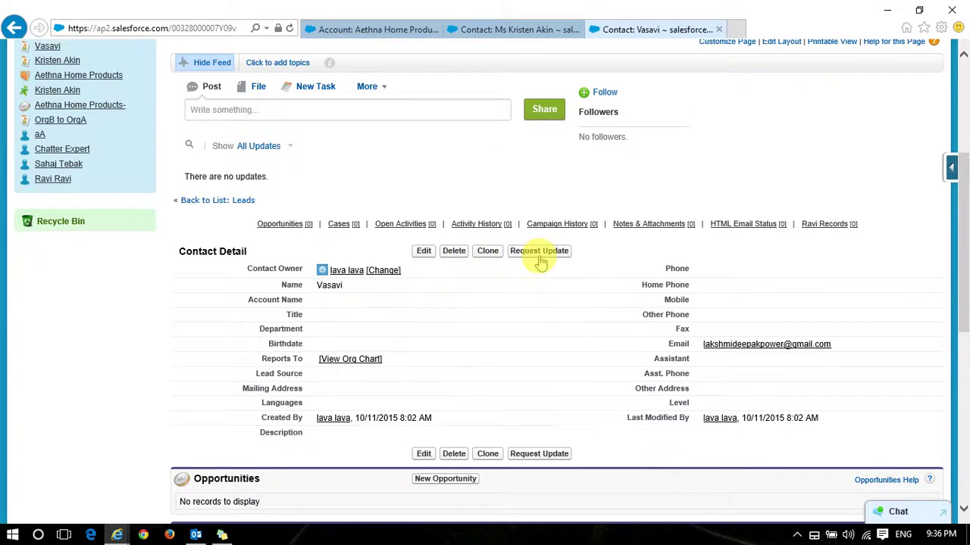
left_click(498, 30)
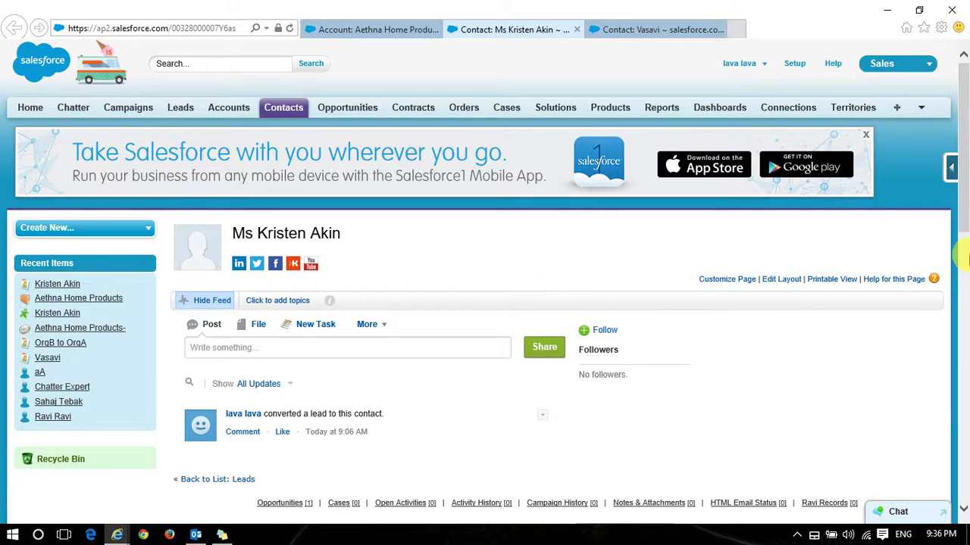
left_click_drag(964, 225, 965, 333)
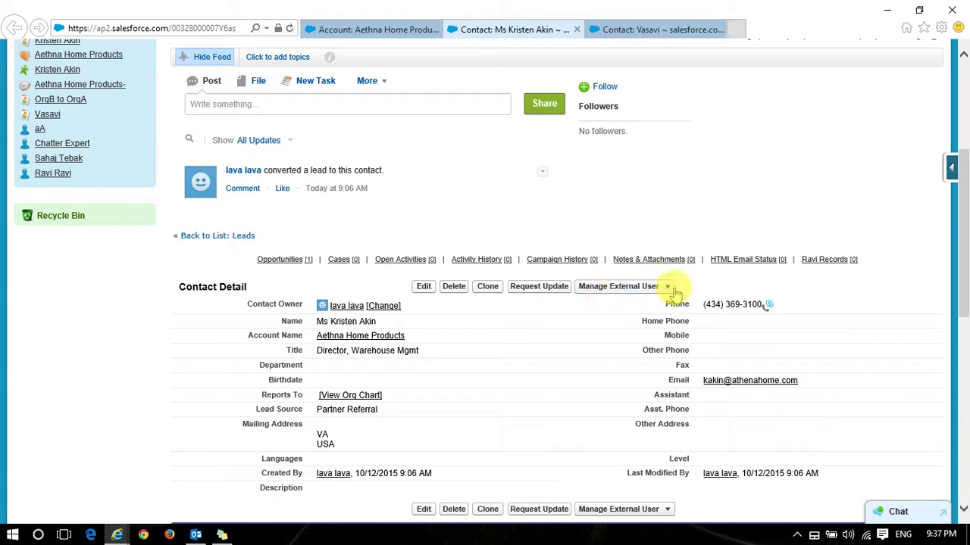
left_click(642, 30)
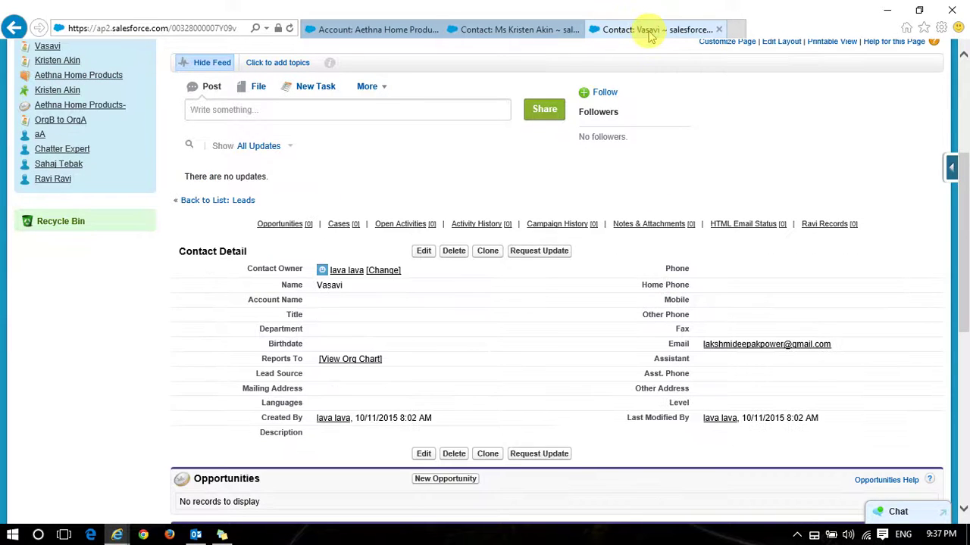
double_click(343, 306)
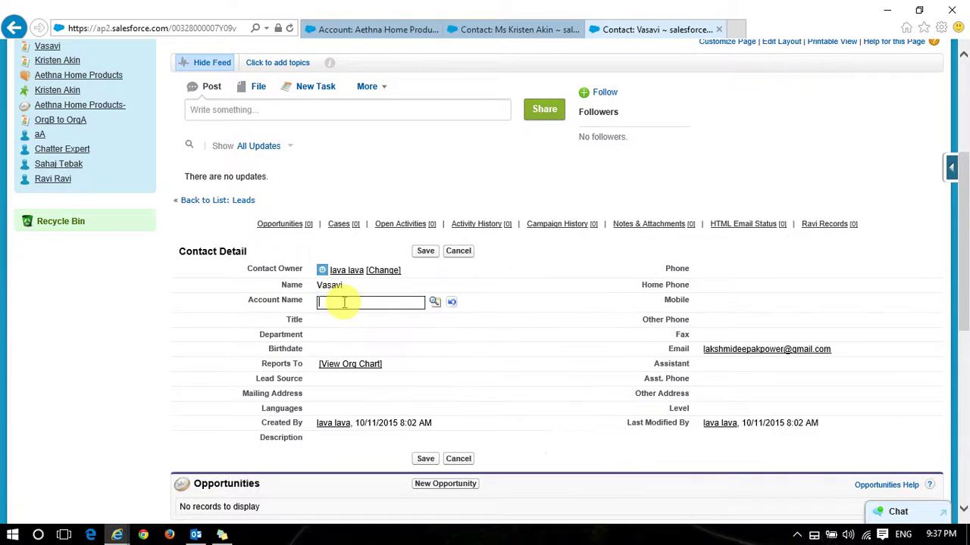
left_click(435, 303)
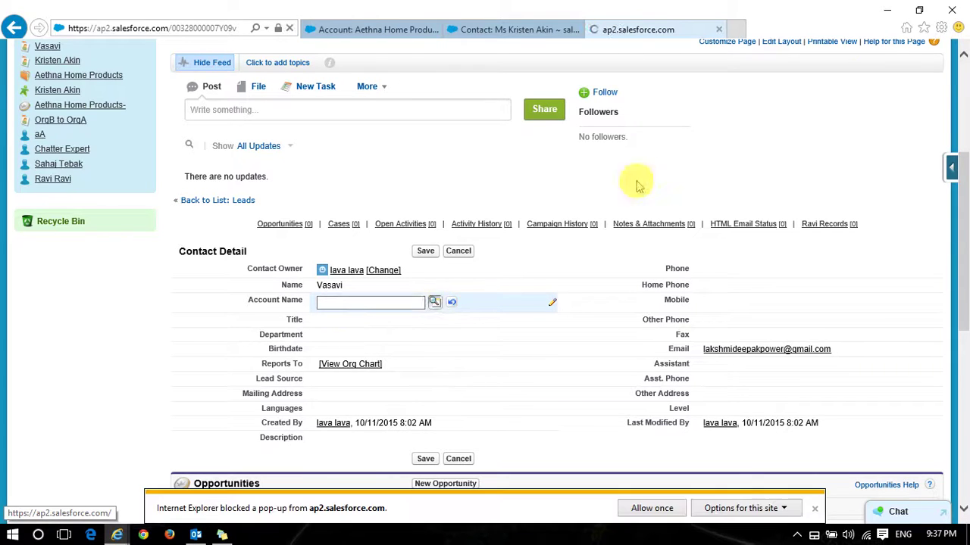
Set the pop-up blocking level to Medium under Internet Options > Privacy > Pop-up Blocker Settings
left_click(941, 27)
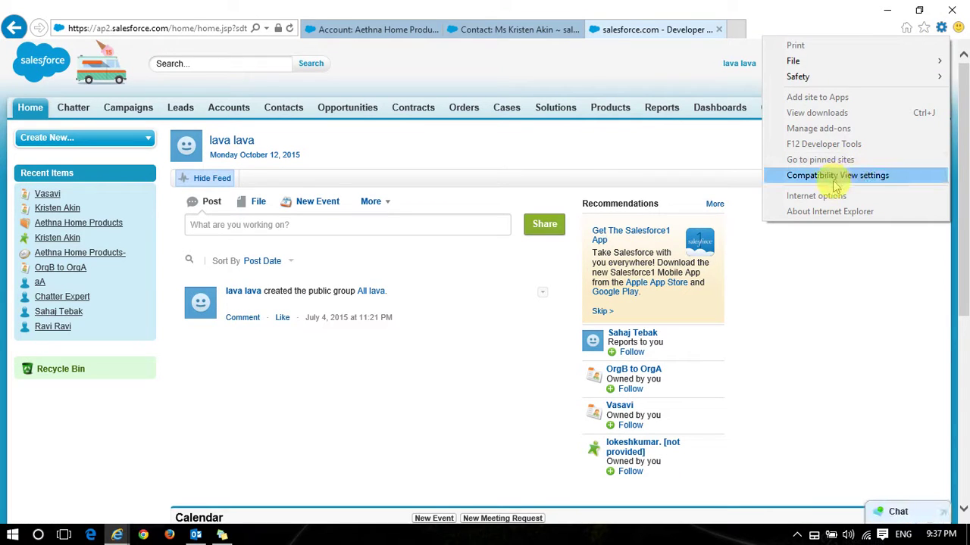
left_click(942, 28)
left_click(942, 31)
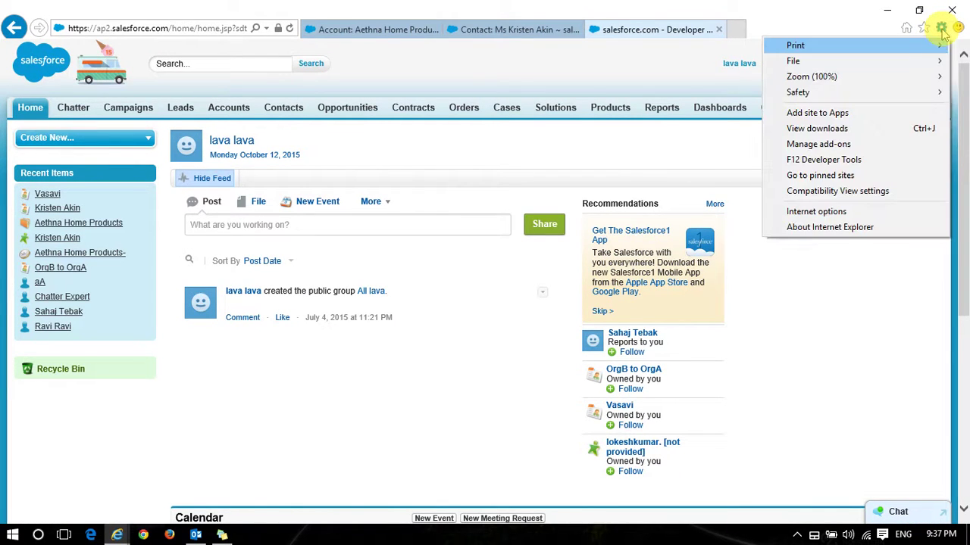
left_click(828, 211)
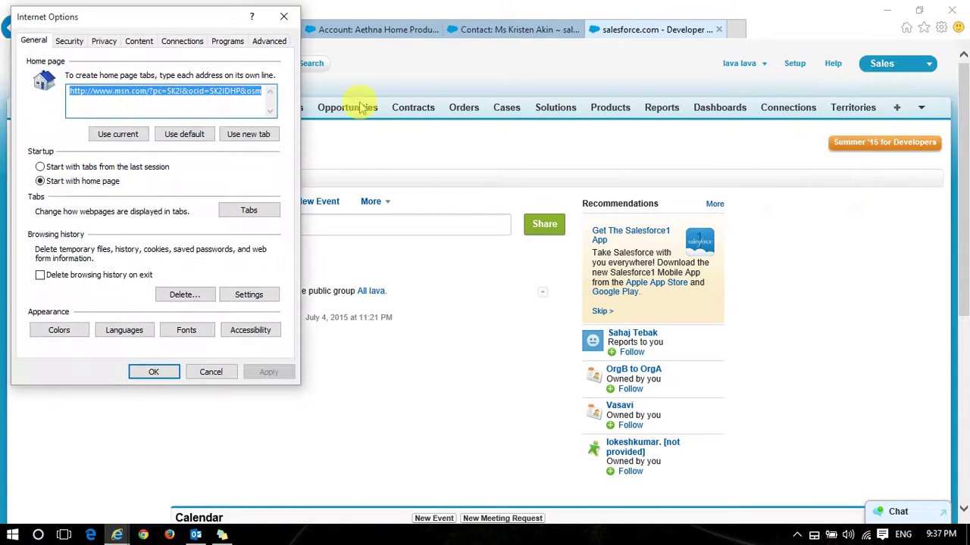
left_click(108, 41)
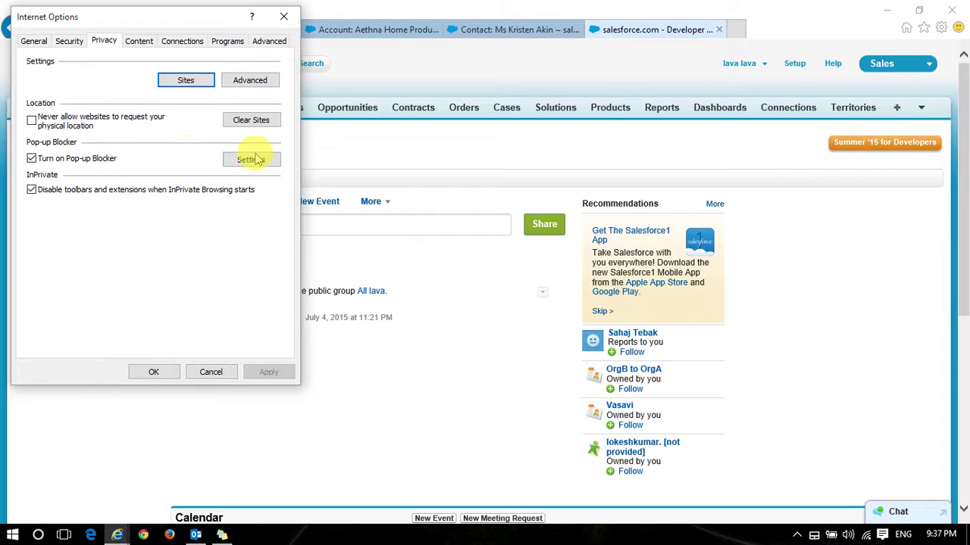
left_click(253, 155)
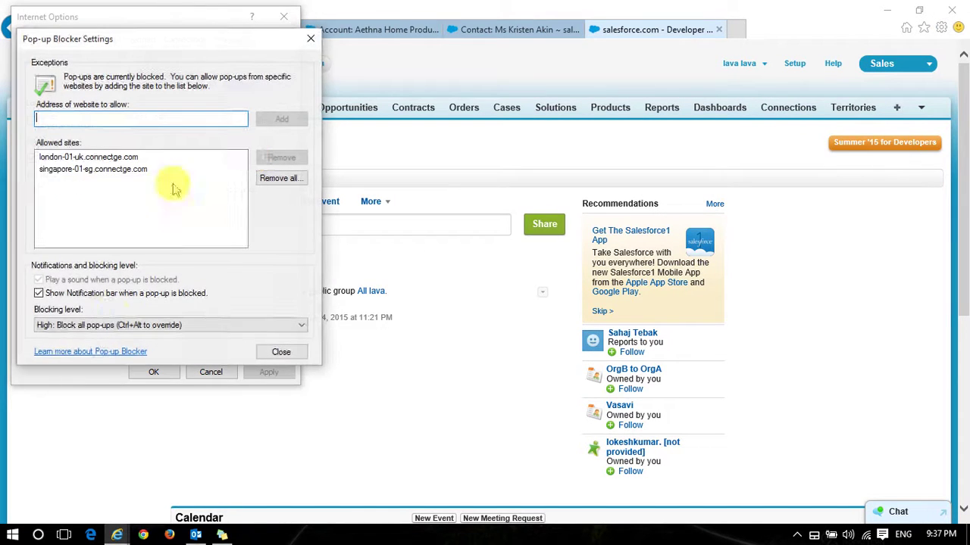
left_click(106, 326)
left_click(101, 346)
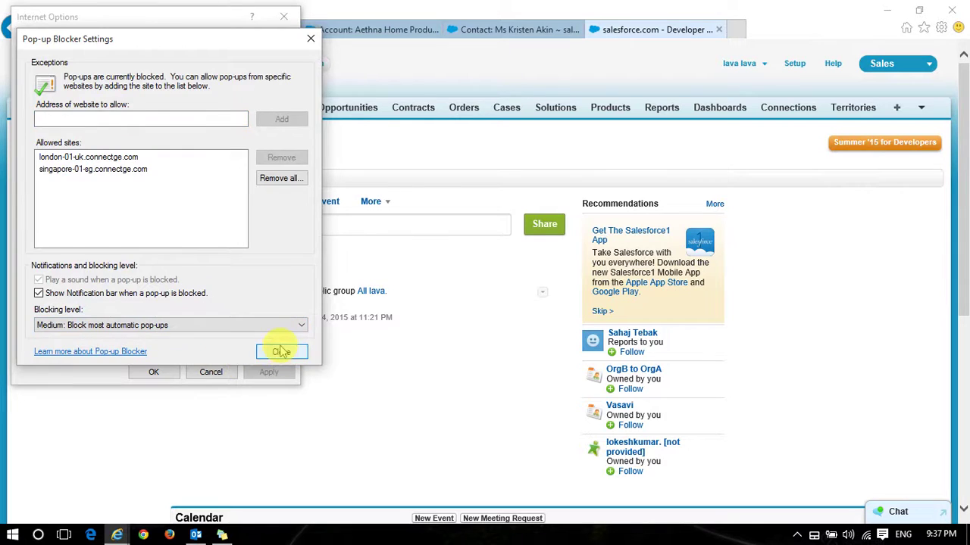
left_click(281, 353)
left_click(155, 372)
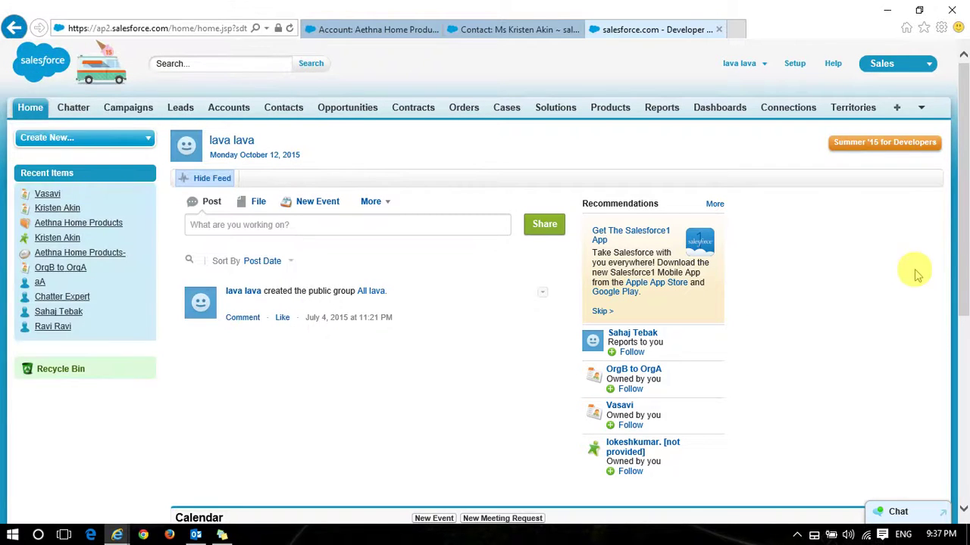
Return to Vasavi's contact, set Account Name to Deepak-1 through the lookup, and save
left_click_drag(963, 203, 965, 312)
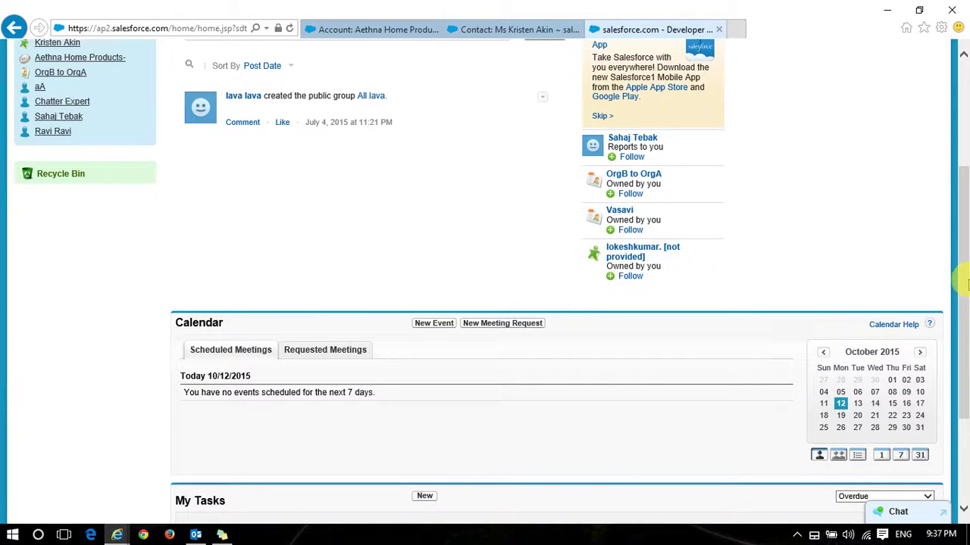
left_click_drag(961, 277, 958, 91)
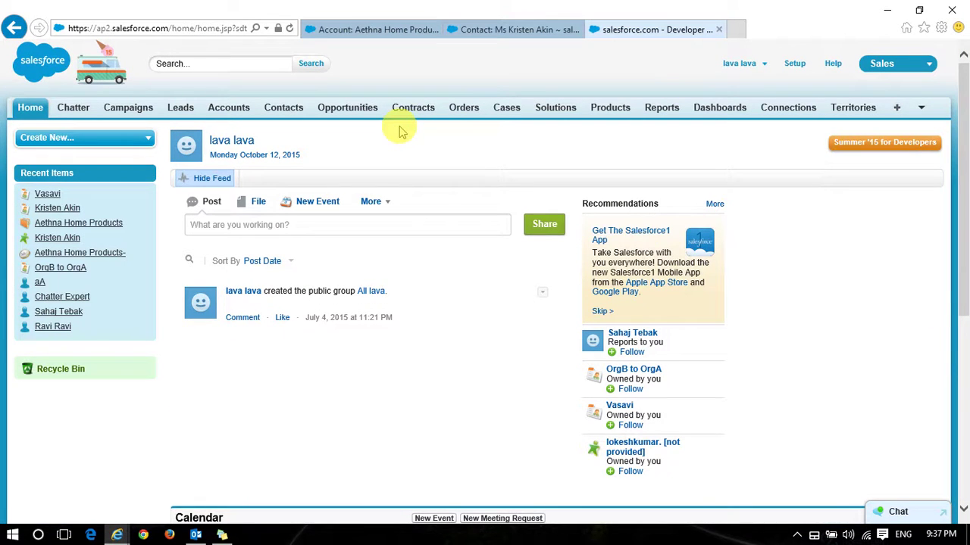
left_click(13, 28)
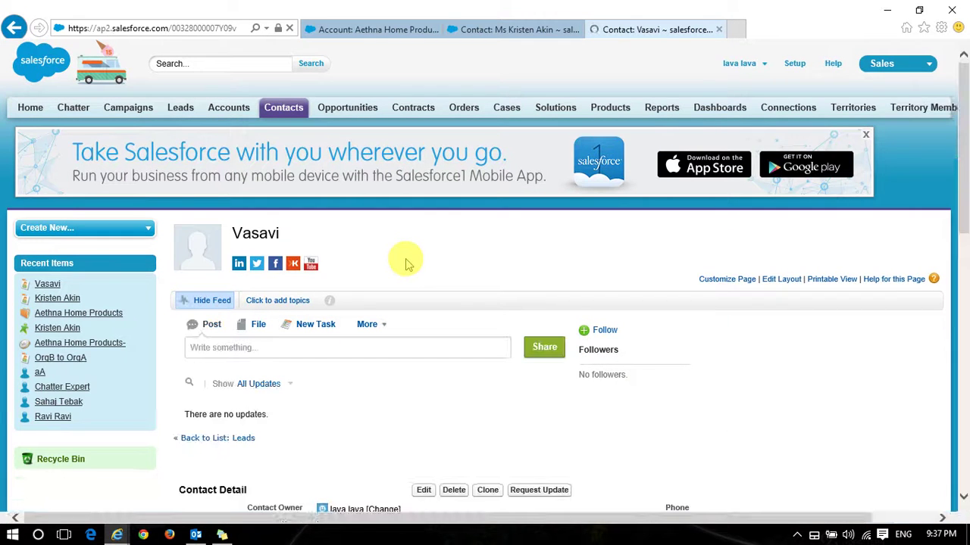
scroll(964, 166, "down", 5)
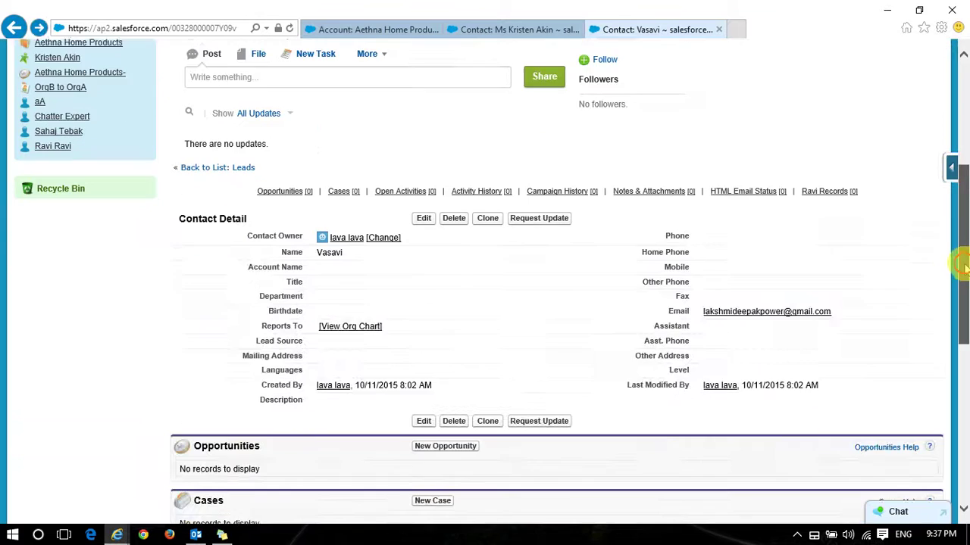
double_click(337, 227)
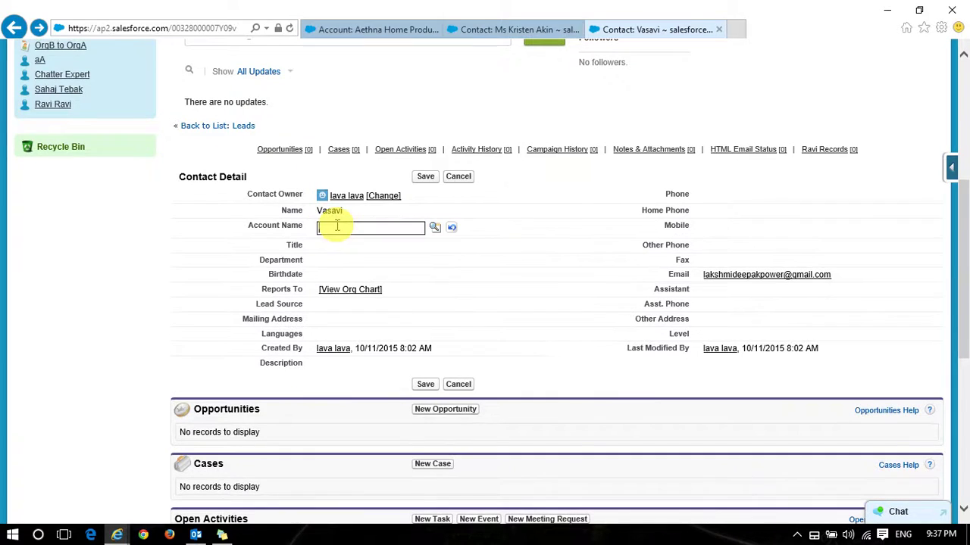
left_click(434, 229)
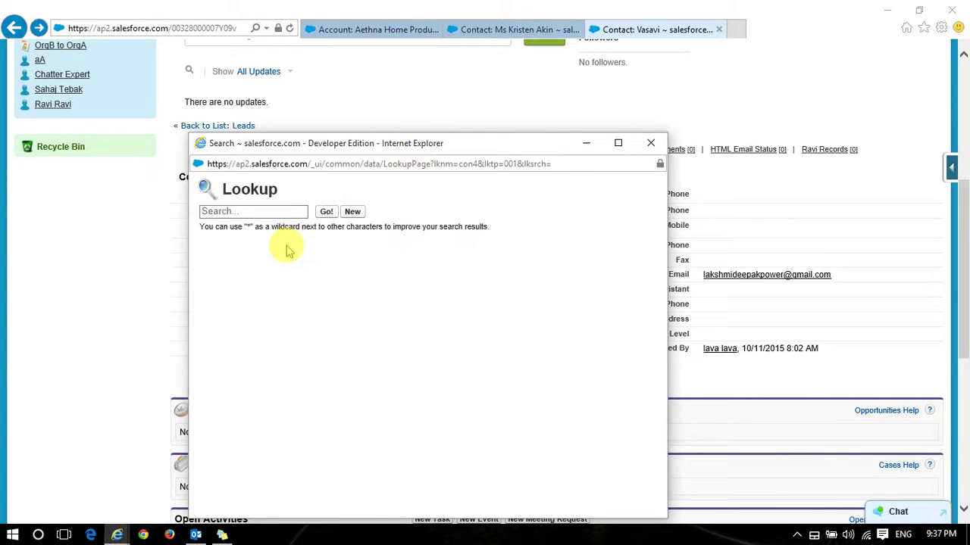
left_click(219, 329)
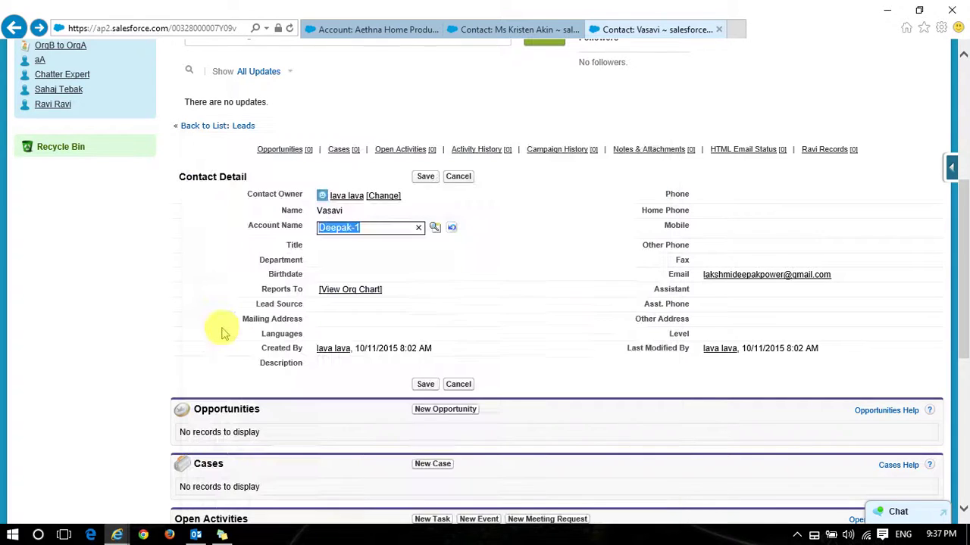
left_click(426, 176)
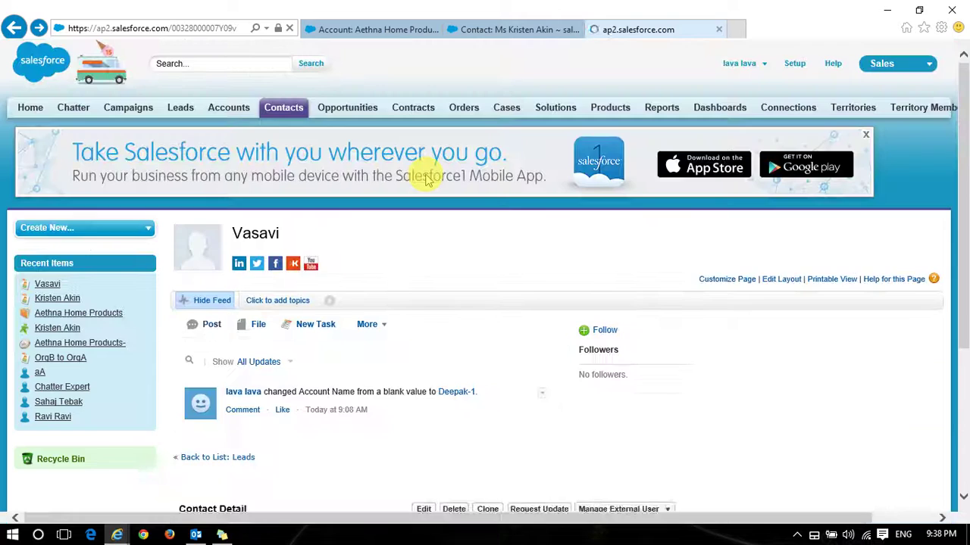
Choose Enable Customer User from the contact's Manage External User menu
scroll(962, 197, "down", 2)
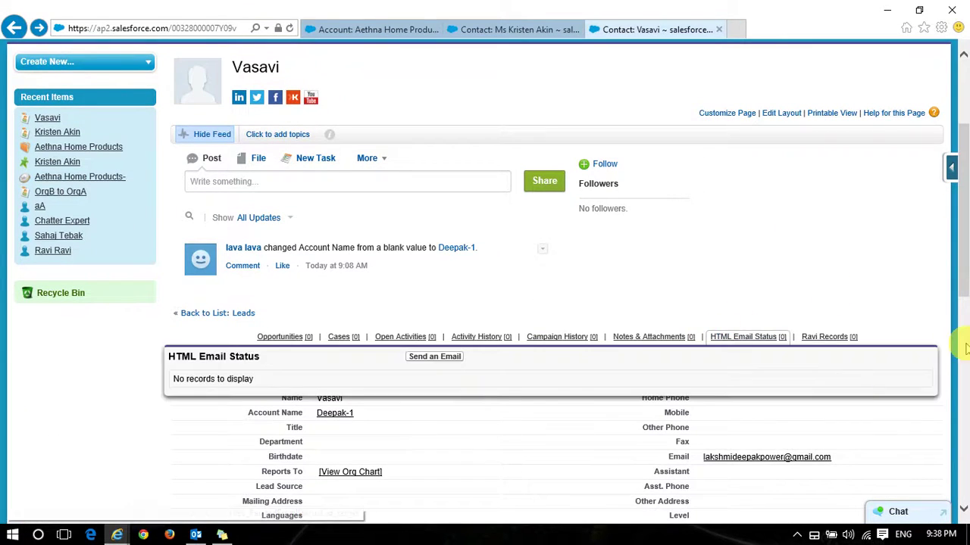
scroll(833, 265, "down", 3)
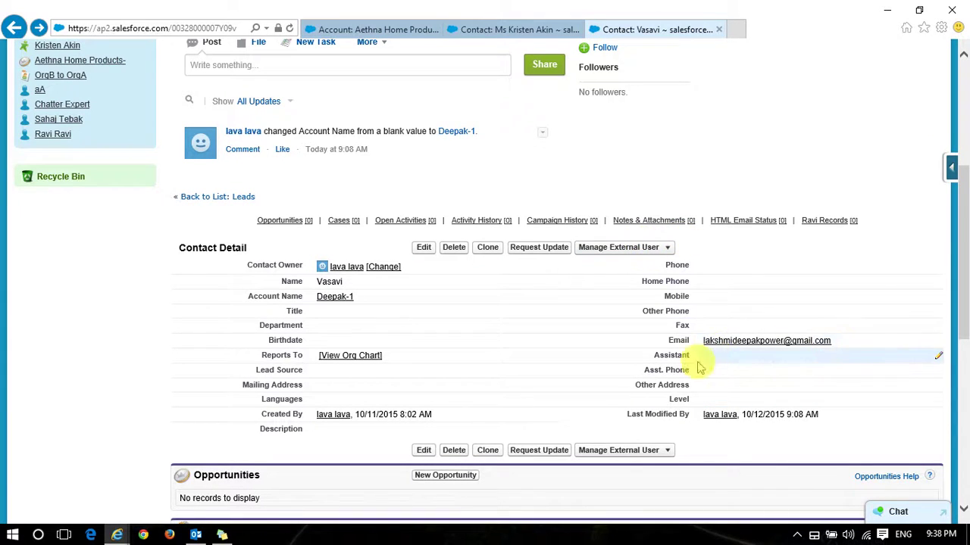
left_click(663, 250)
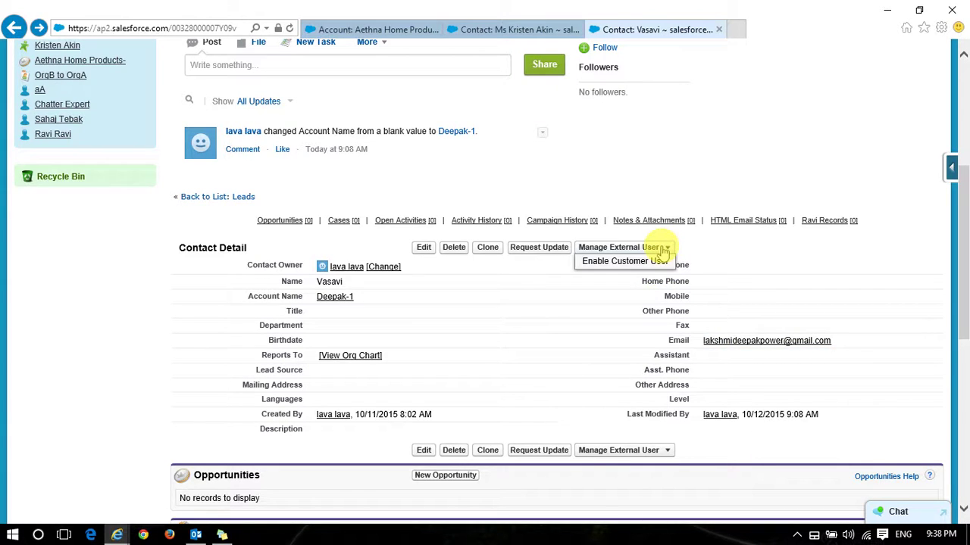
left_click(636, 261)
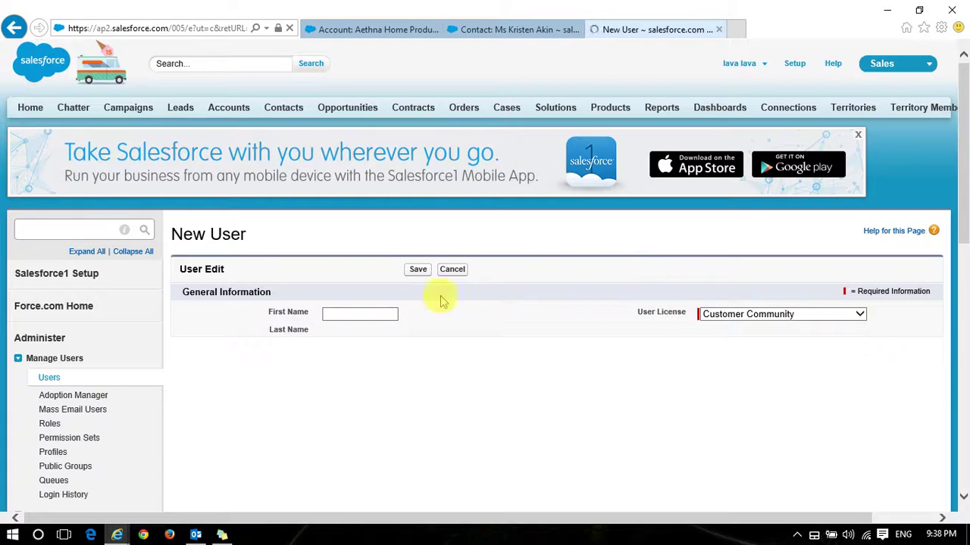
Choose the High Volume Customer Portal licence, keep the matching High Volume Customer Portal profile, and save
left_click_drag(959, 174, 959, 188)
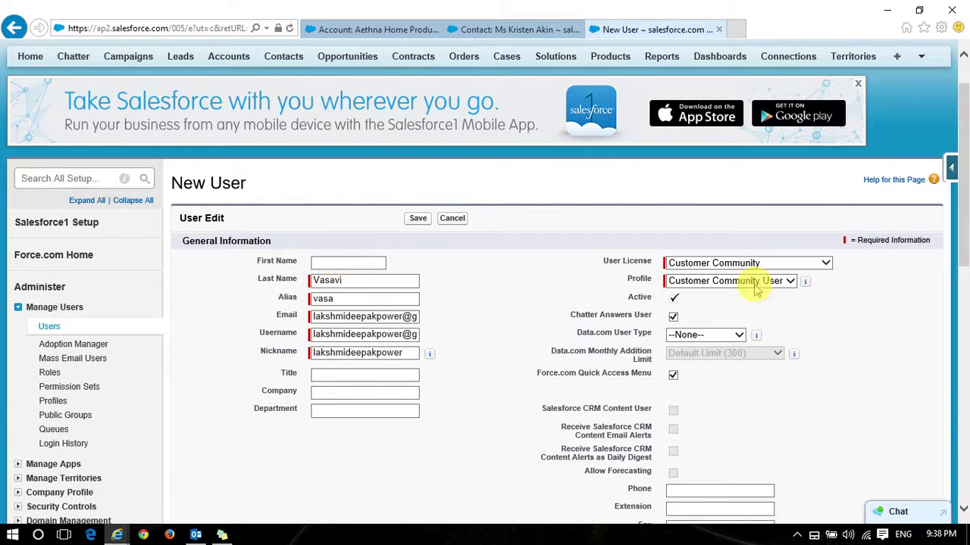
left_click(824, 263)
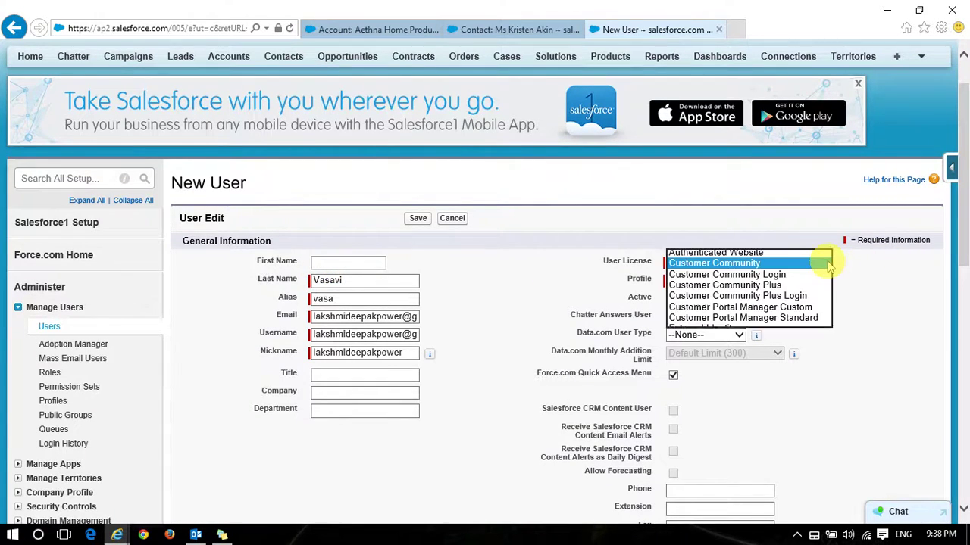
left_click(828, 265)
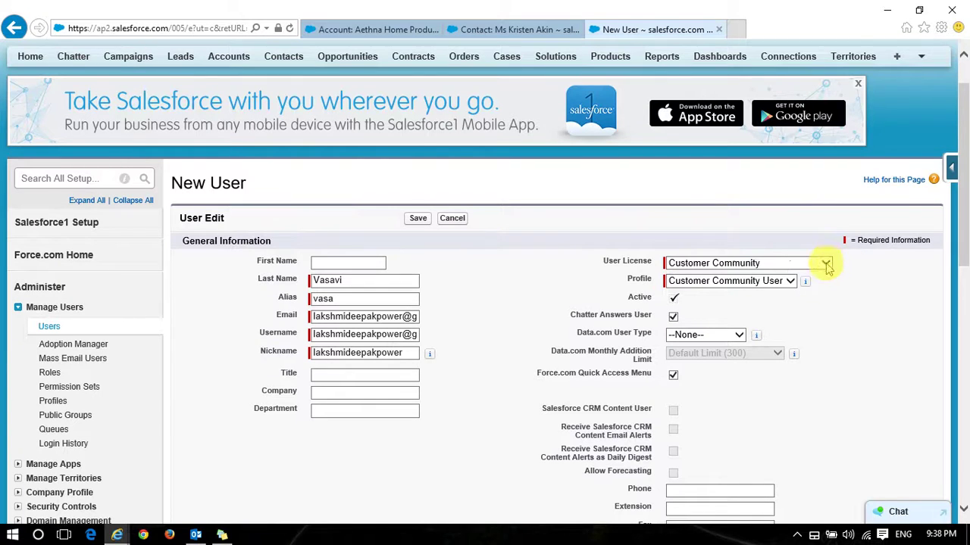
left_click(826, 264)
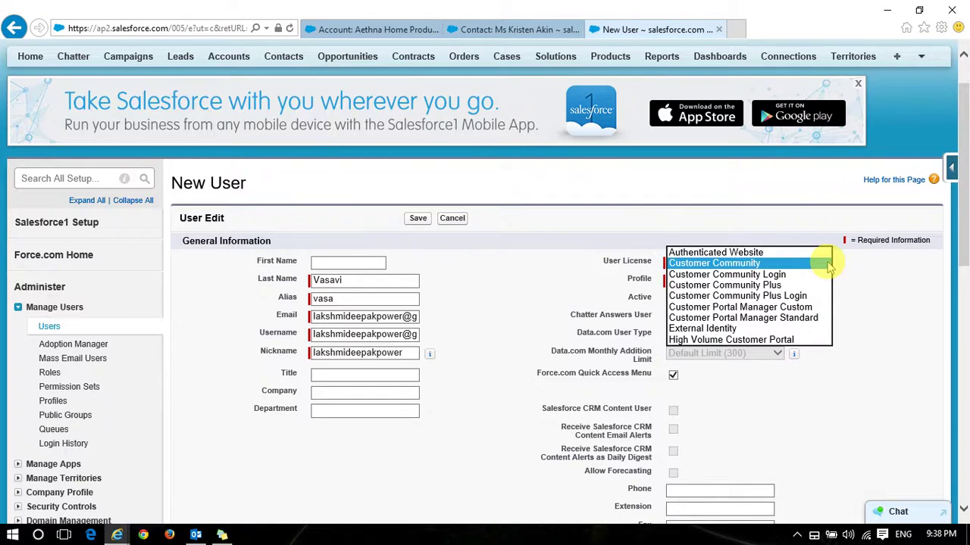
left_click(827, 264)
left_click(827, 264)
left_click(757, 340)
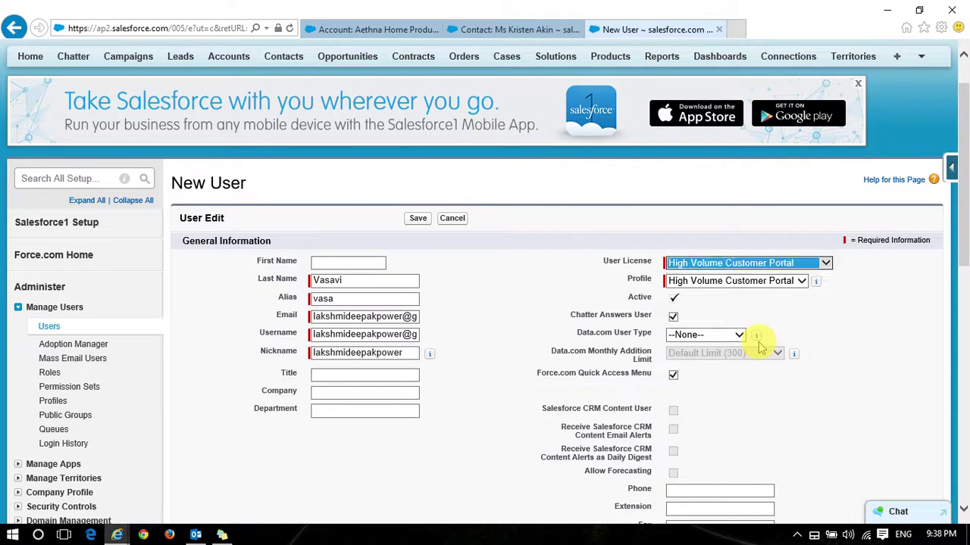
left_click(802, 282)
left_click(847, 290)
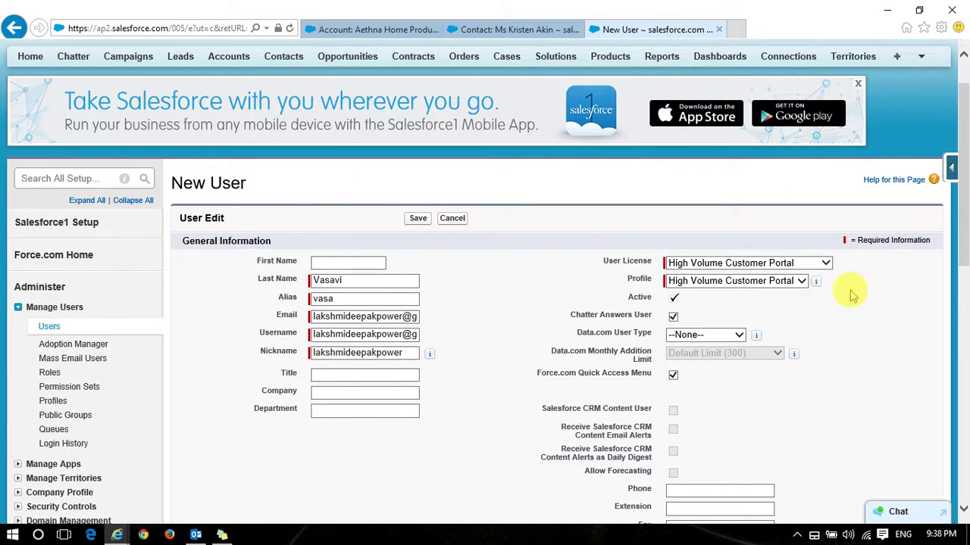
left_click_drag(966, 216, 966, 257)
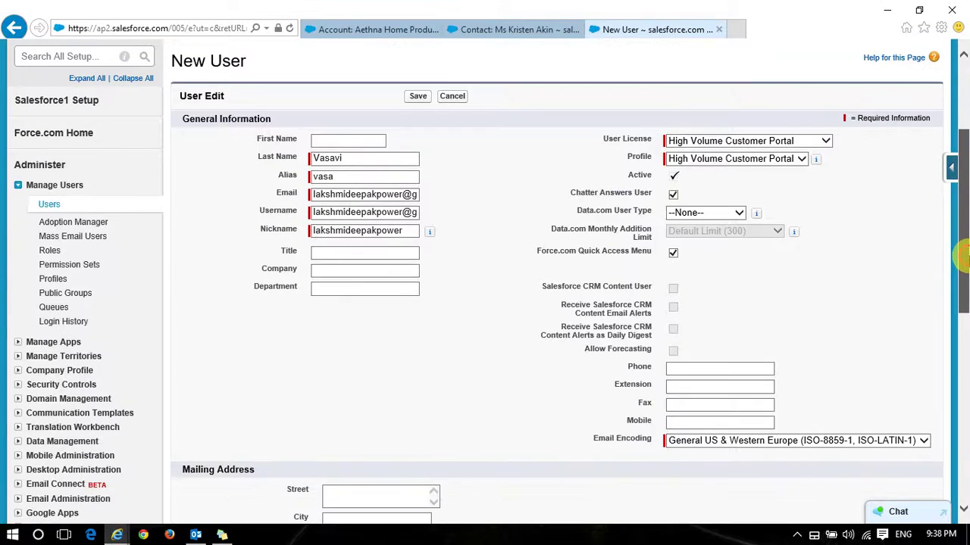
scroll(822, 202, "up", 2)
left_click(424, 194)
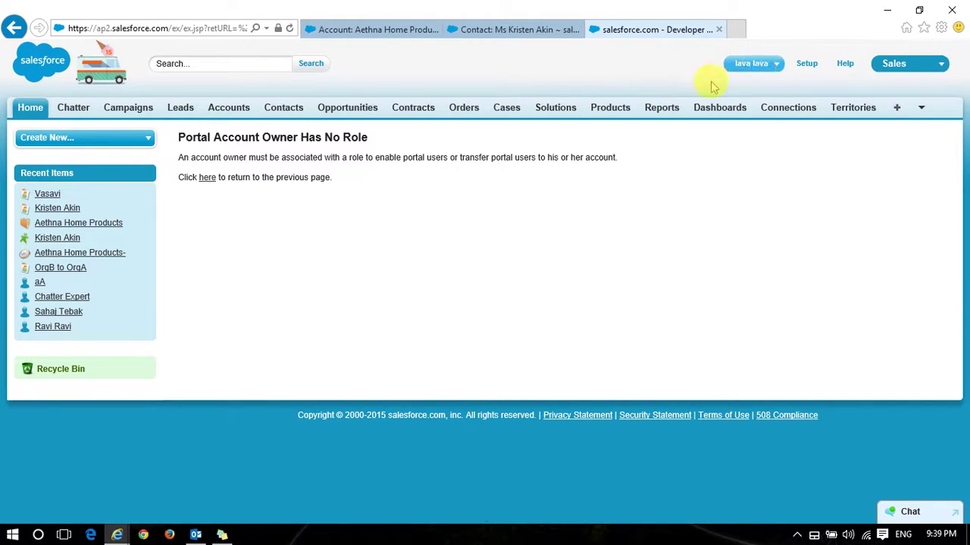
Open Setup from the Aethna Home Products account tab and filter Quick Find by 'user'
left_click(347, 28)
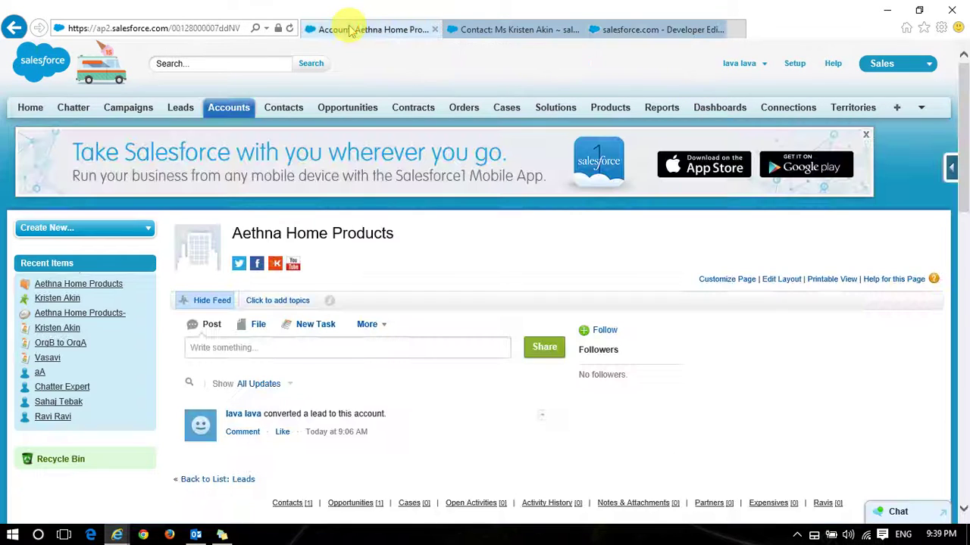
left_click(793, 65)
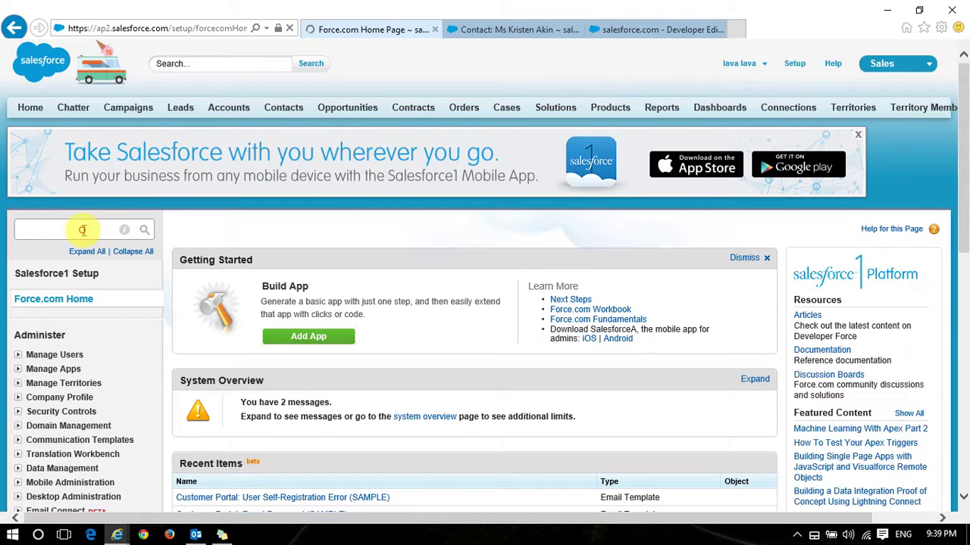
left_click(83, 231)
type("user")
key("ctrl+a")
type("user")
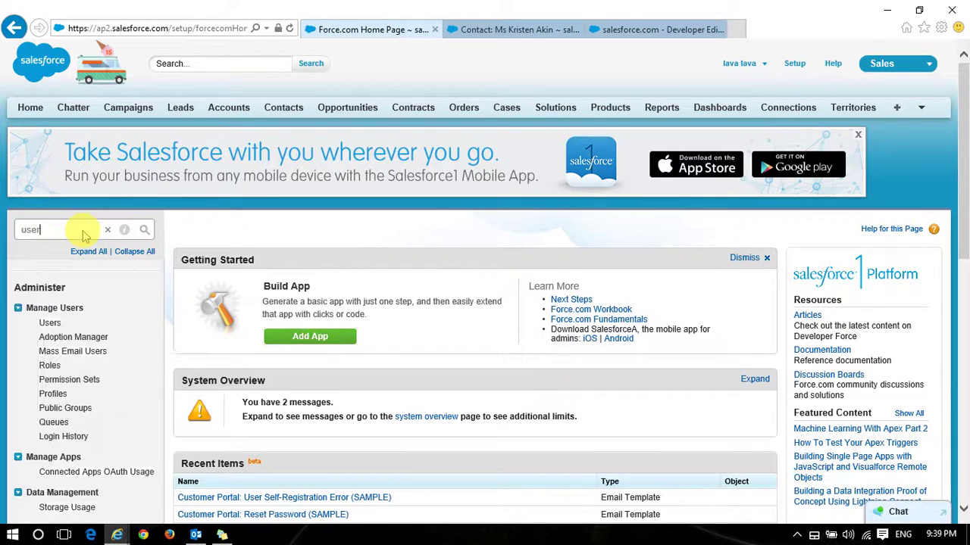
Assign the CEO role to the account owner's user record, then return to the role error tab
left_click(50, 324)
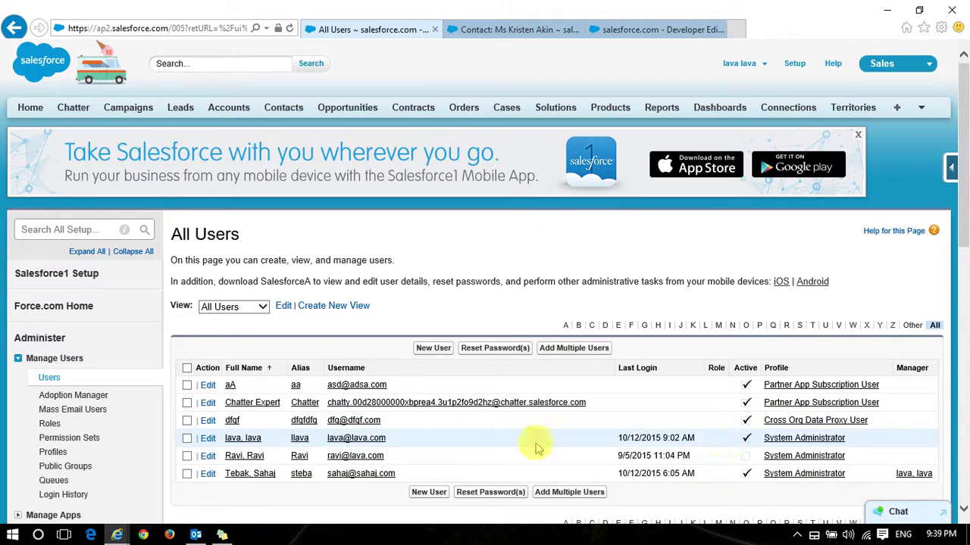
left_click(240, 442)
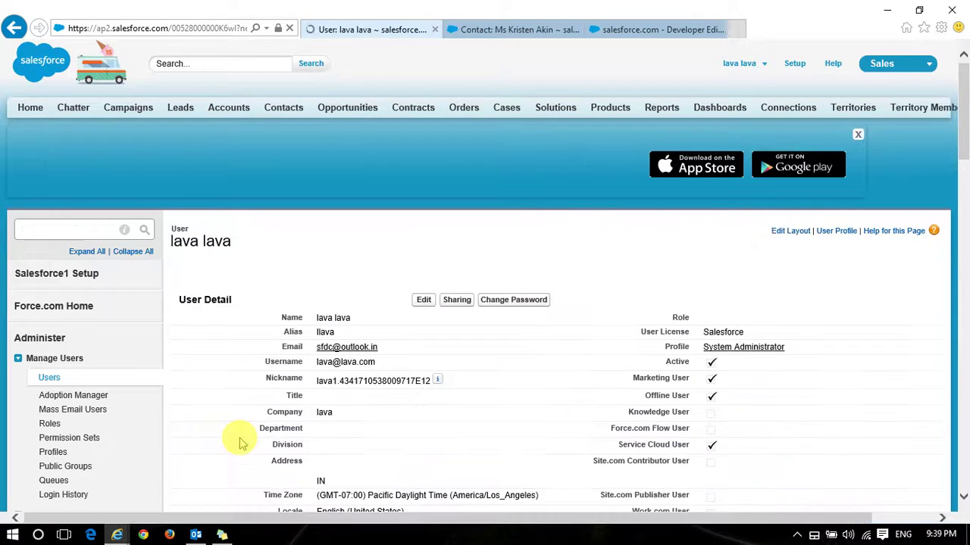
left_click(422, 312)
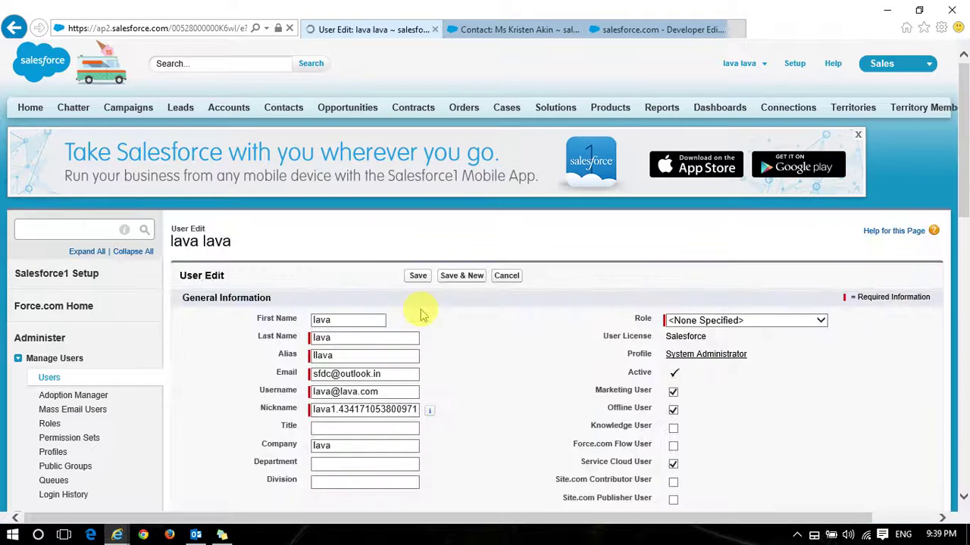
left_click(735, 321)
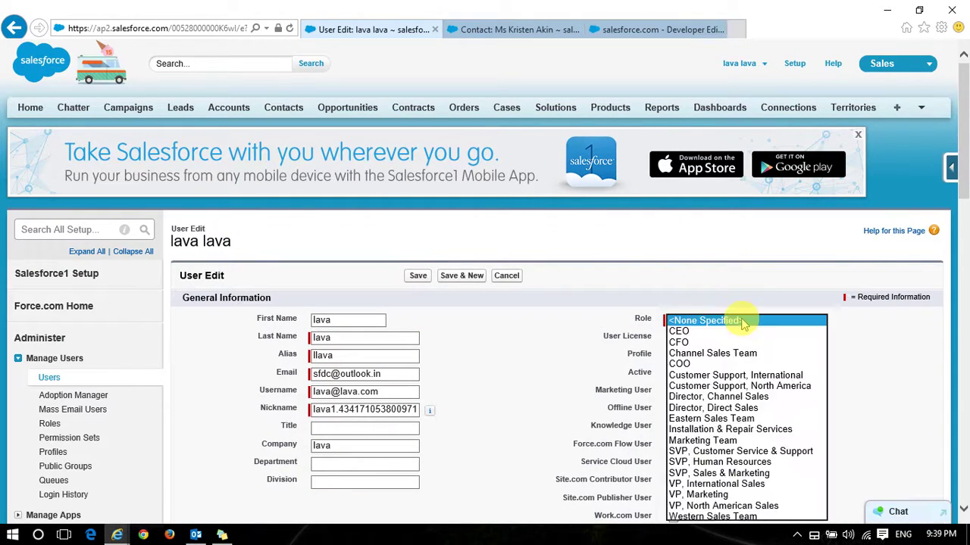
left_click(698, 333)
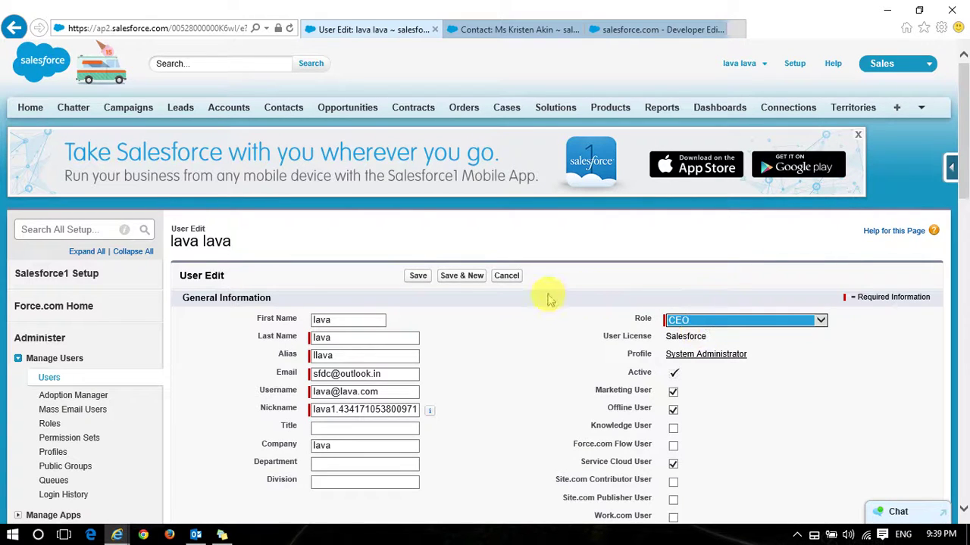
left_click(419, 276)
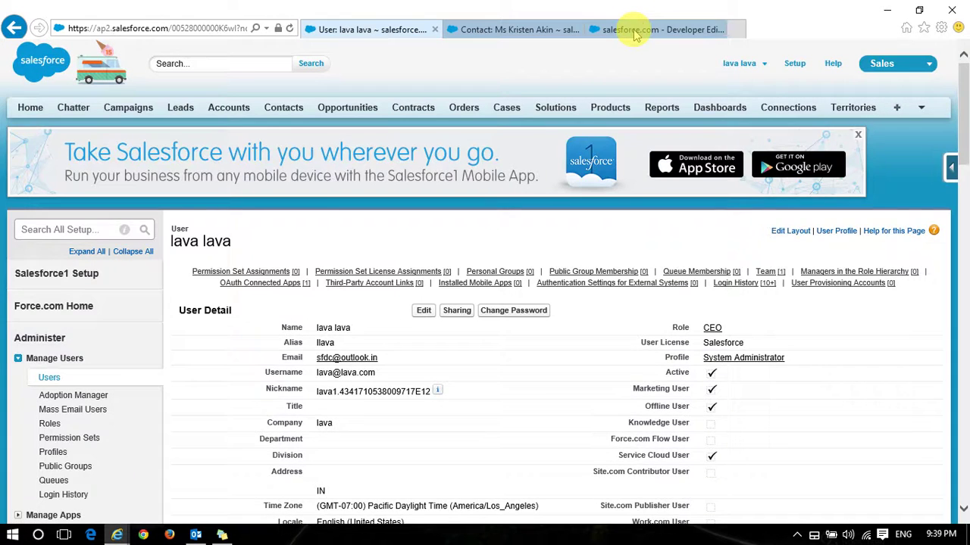
left_click(633, 30)
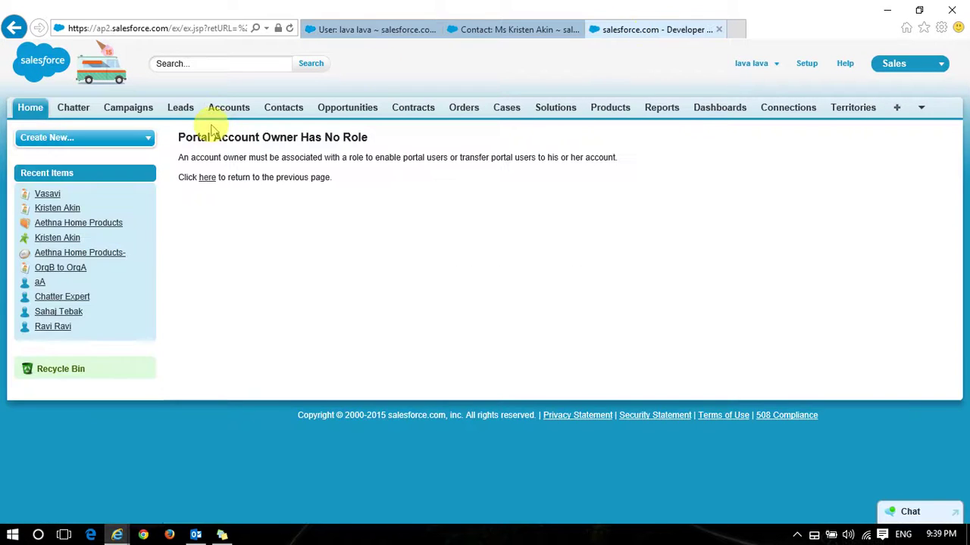
Go back to the unsaved New User form, save the portal user, and review its details
left_click(210, 179)
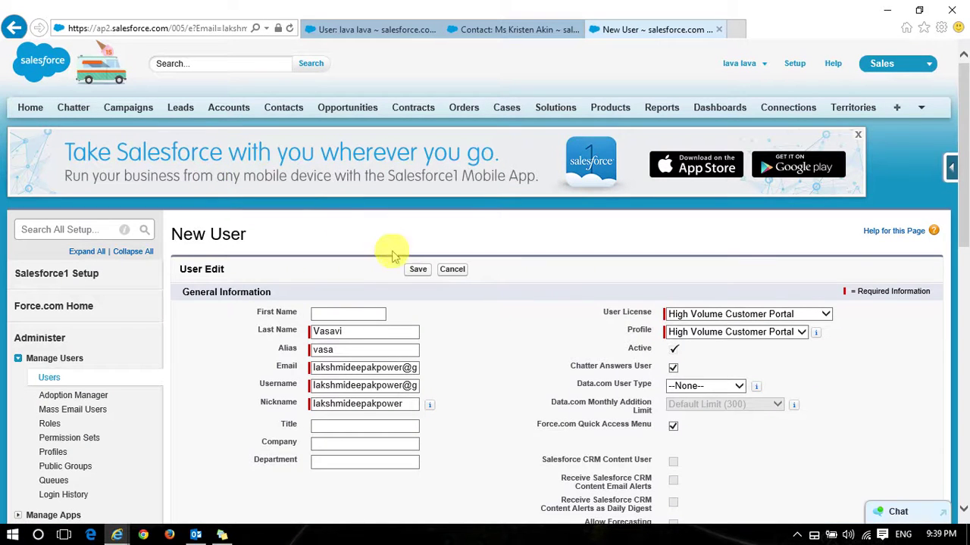
left_click(419, 275)
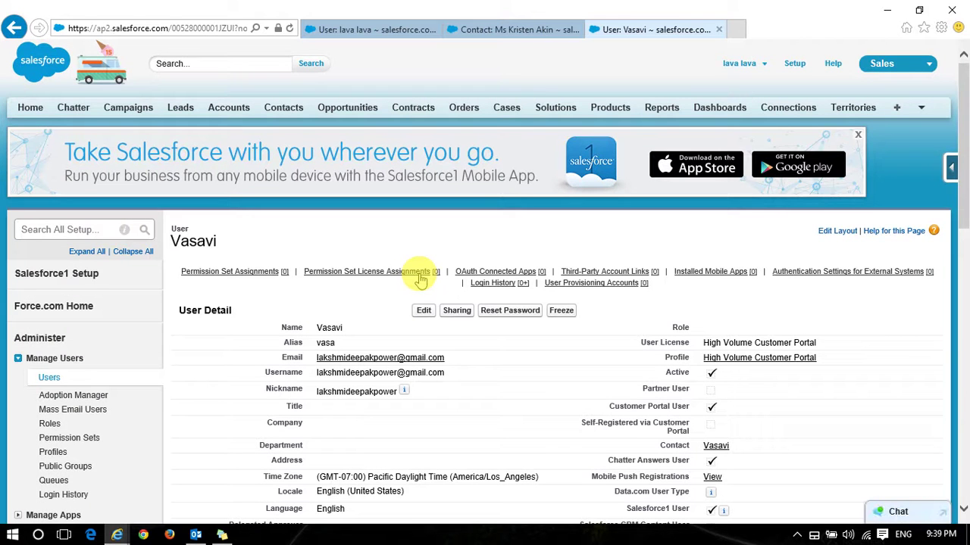
scroll(421, 278, "down", 3)
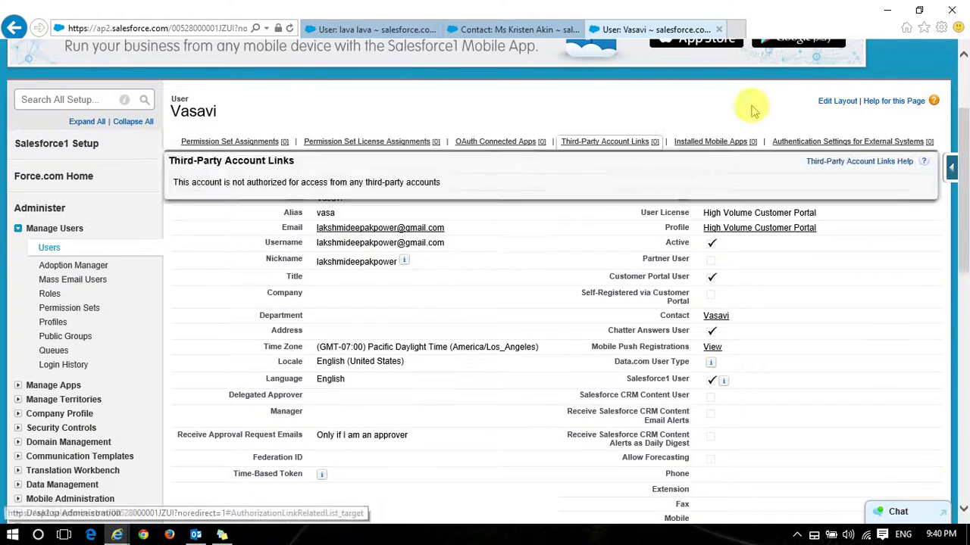
left_click(737, 30)
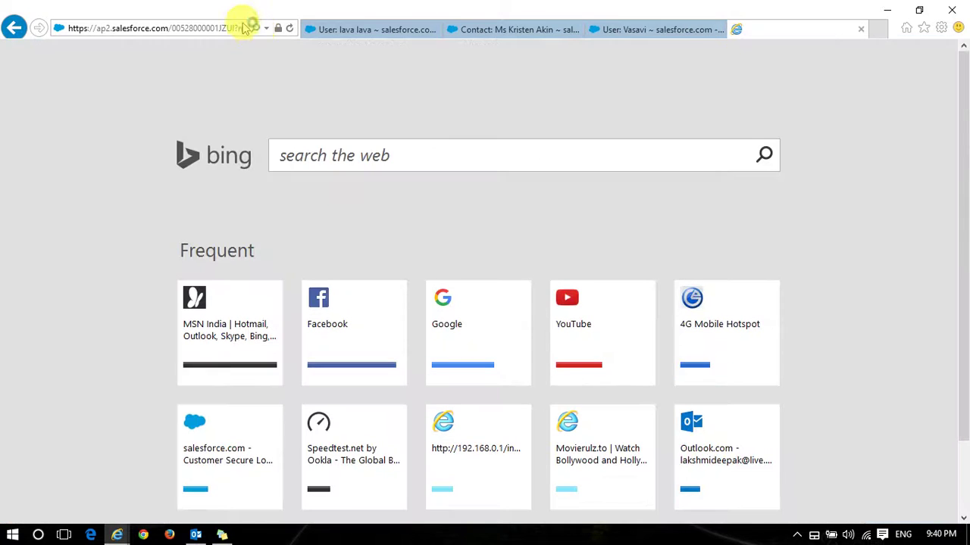
Load Gmail, close the contact tab, and open the 'Your lava Customer Portal username and password' email
type("gmail.com/")
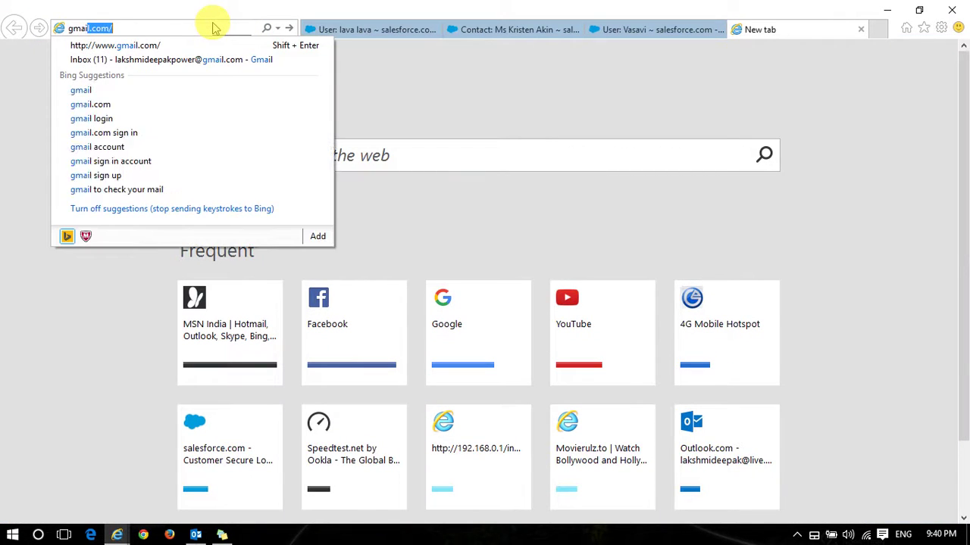
key("Return")
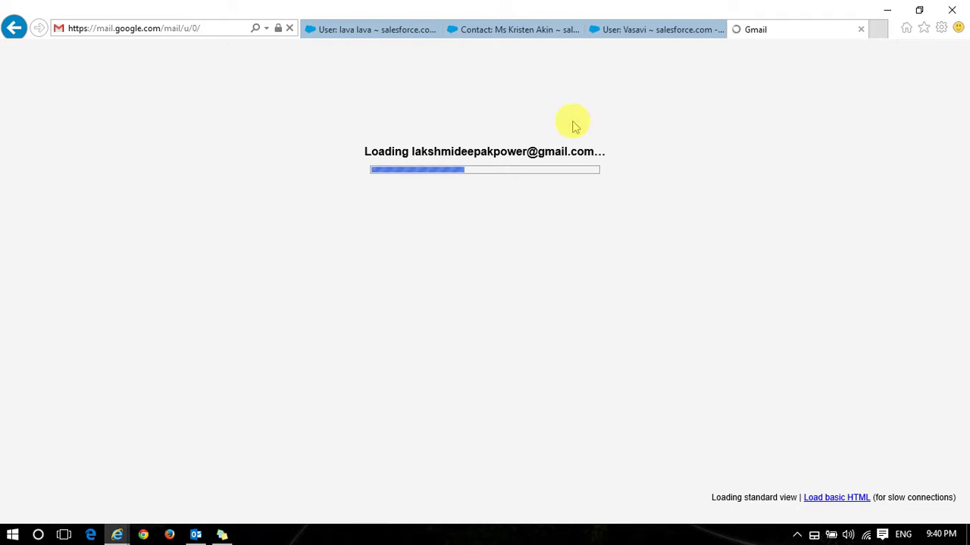
left_click(577, 30)
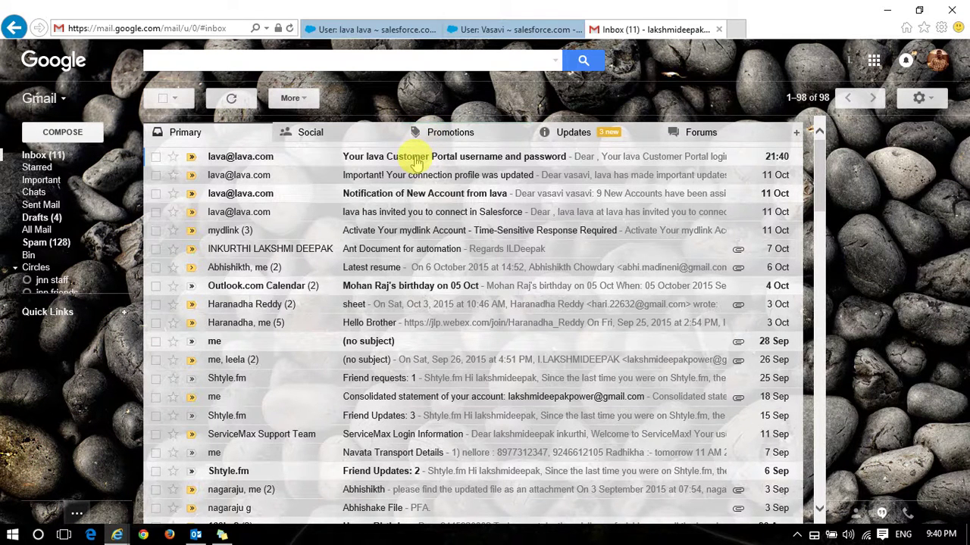
left_click(415, 156)
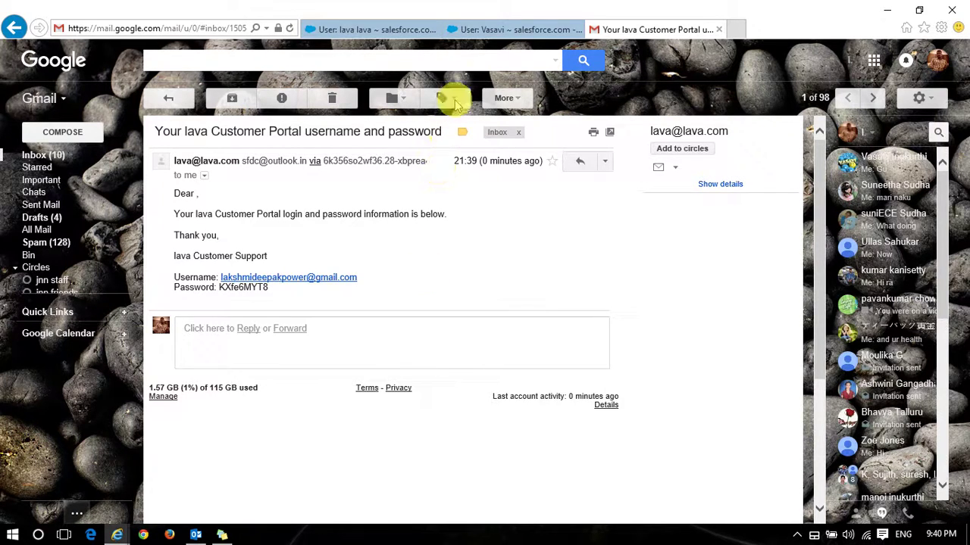
Find Customer Portal settings in Setup by searching 'cus' and open the portal's detail page
left_click(382, 29)
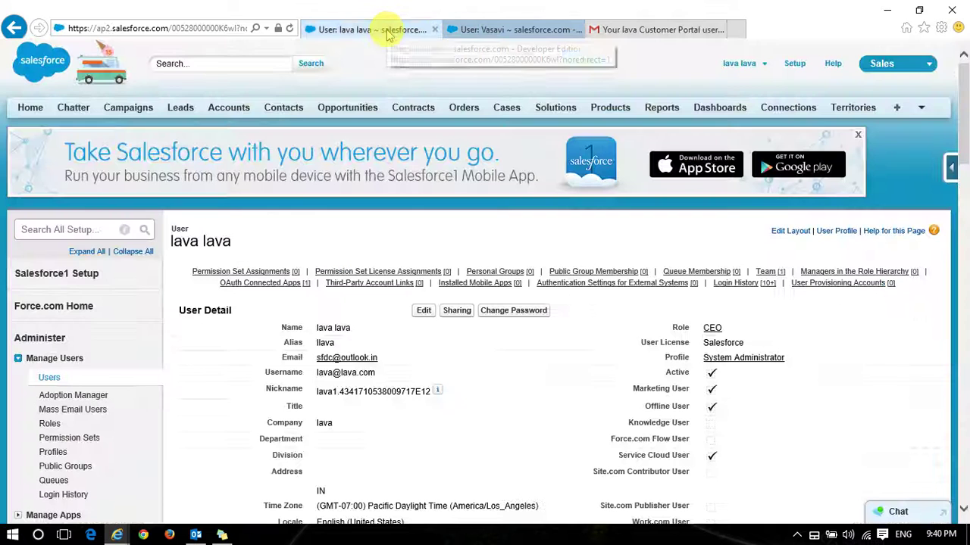
left_click(56, 227)
type("cus")
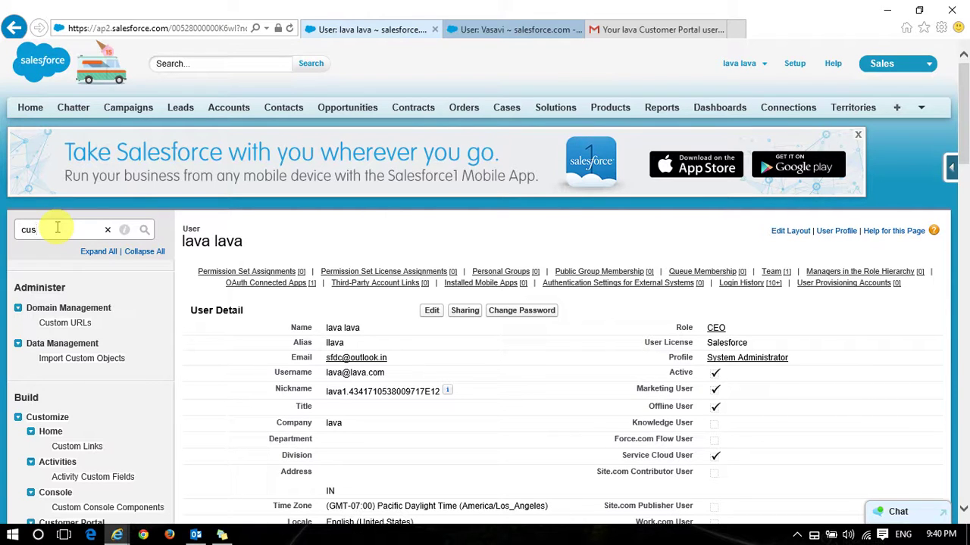
scroll(57, 229, "down", 4)
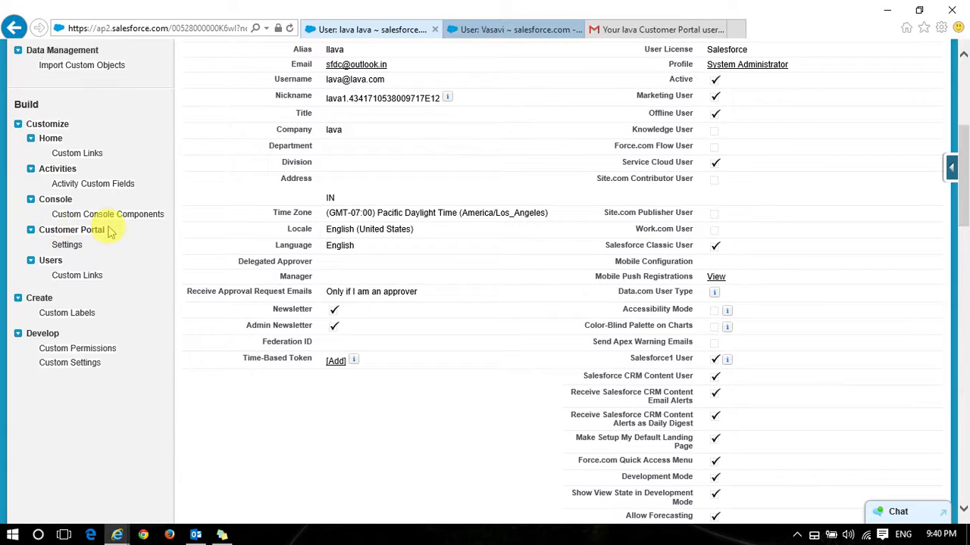
scroll(87, 220, "up", 1)
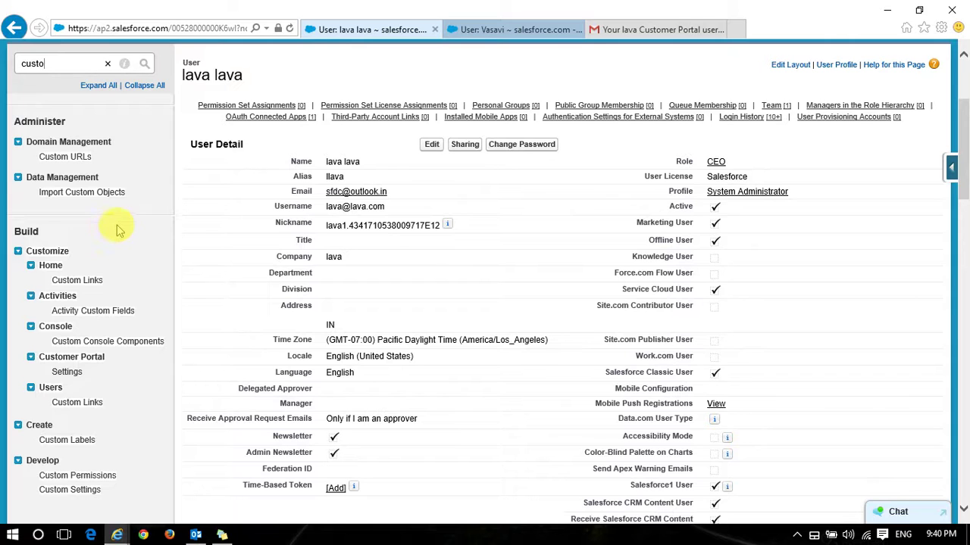
scroll(140, 222, "down", 1)
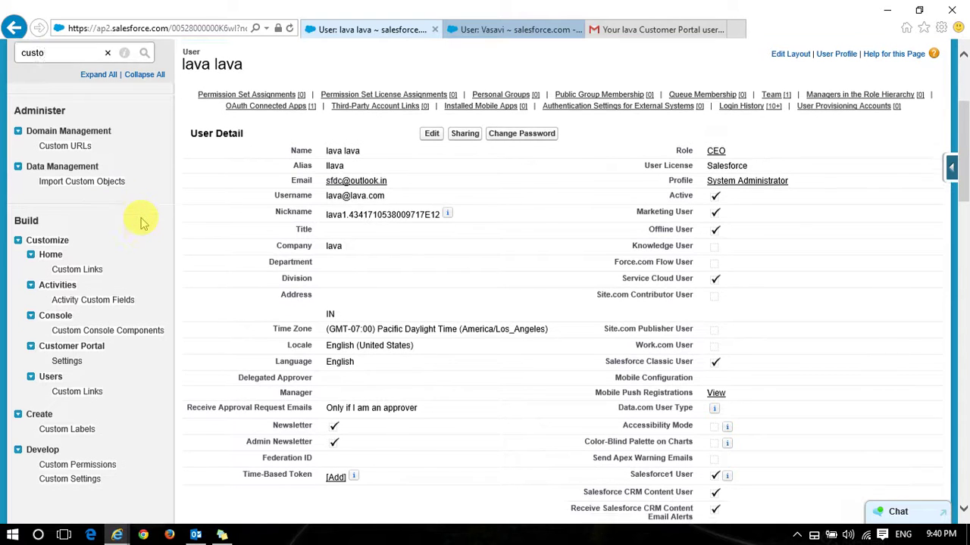
left_click(64, 353)
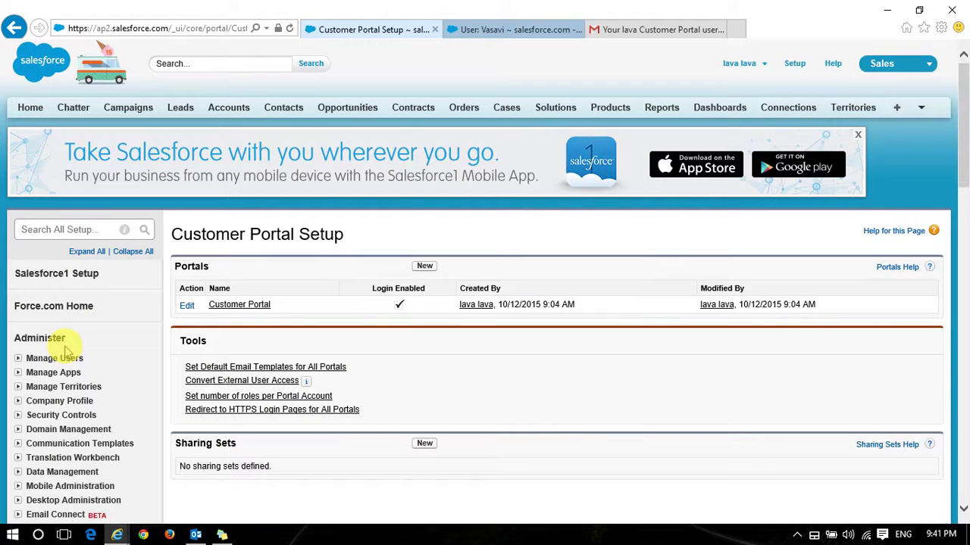
left_click(258, 307)
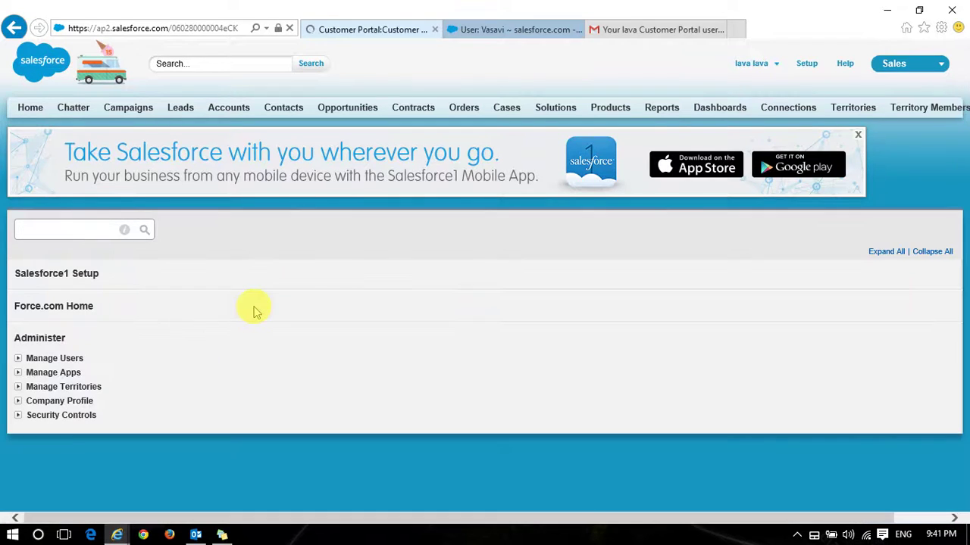
Select the portal's Login URL and start a new InPrivate browsing window
scroll(255, 311, "down", 1)
scroll(255, 311, "down", 3)
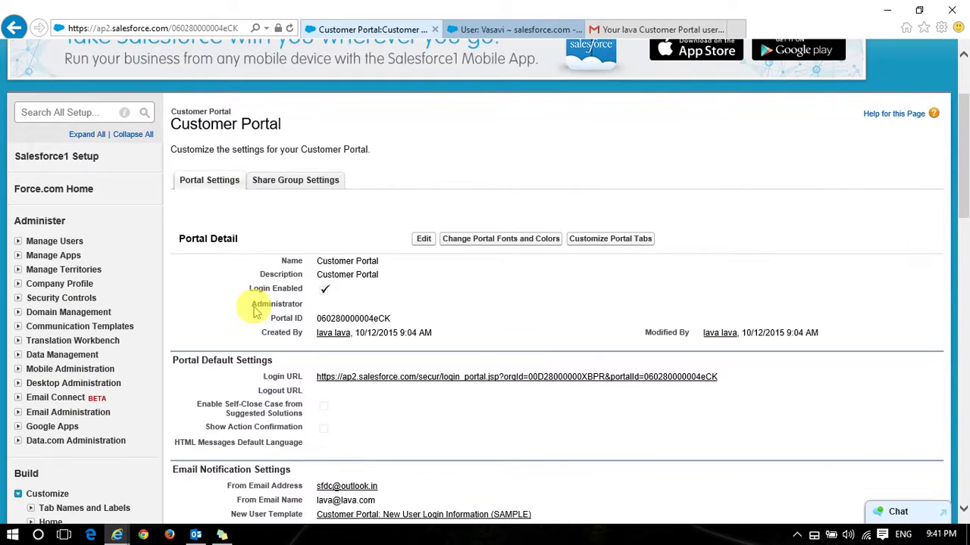
left_click_drag(725, 379, 287, 376)
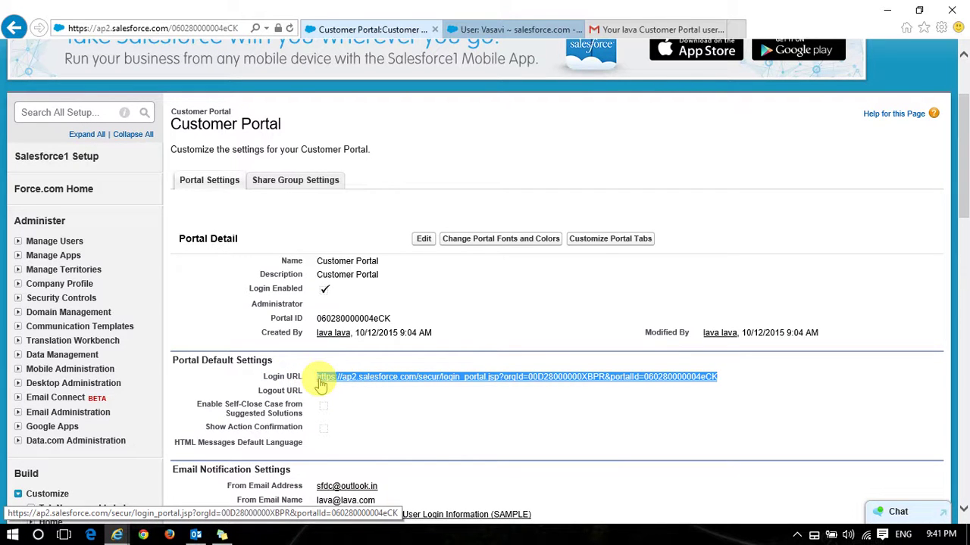
key("ctrl+shift+p")
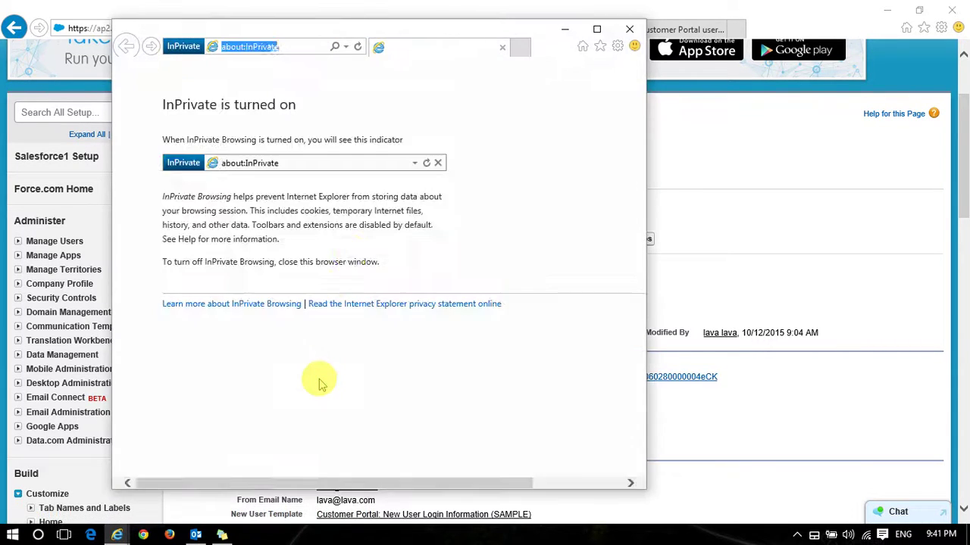
Load the portal login page in the InPrivate window and grab the emailed password from Gmail
key("ctrl+v")
key("Return")
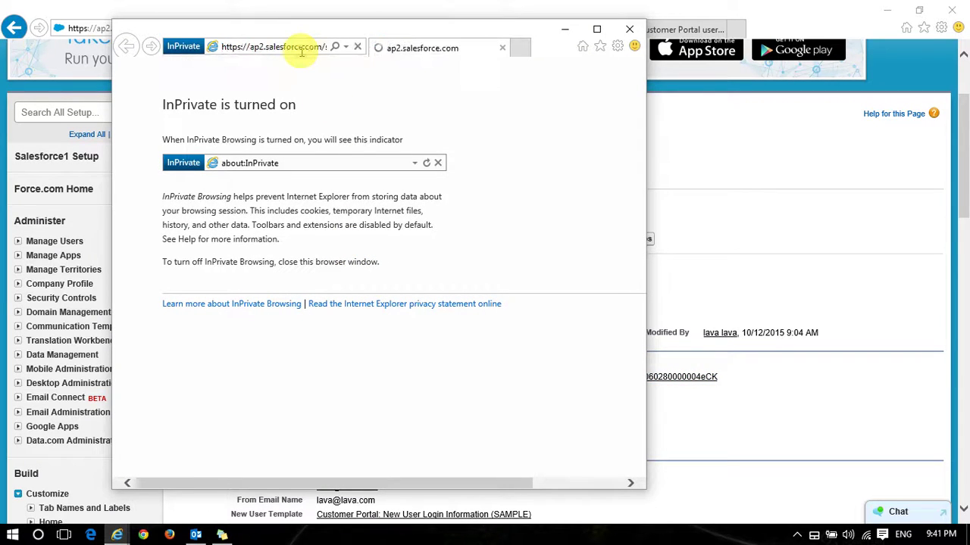
left_click(679, 32)
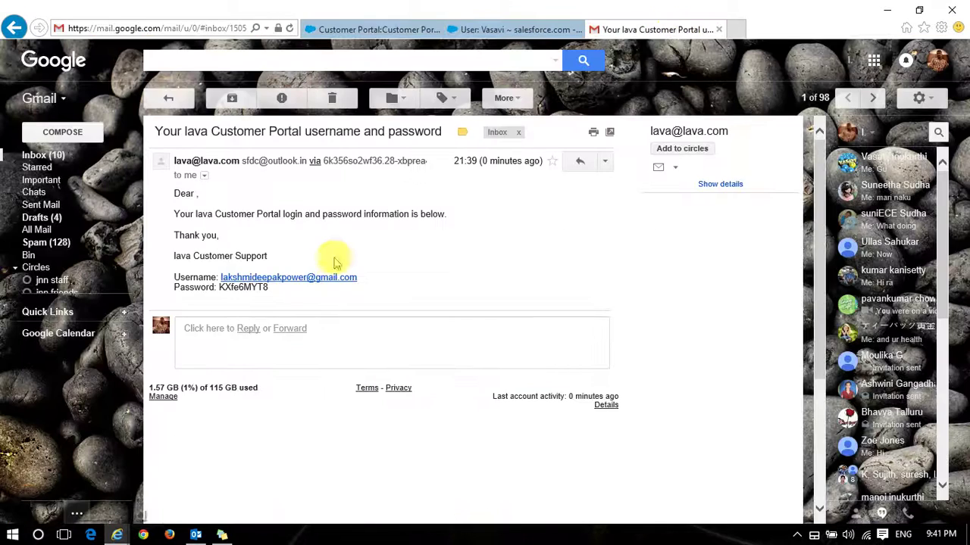
left_click_drag(271, 293, 222, 292)
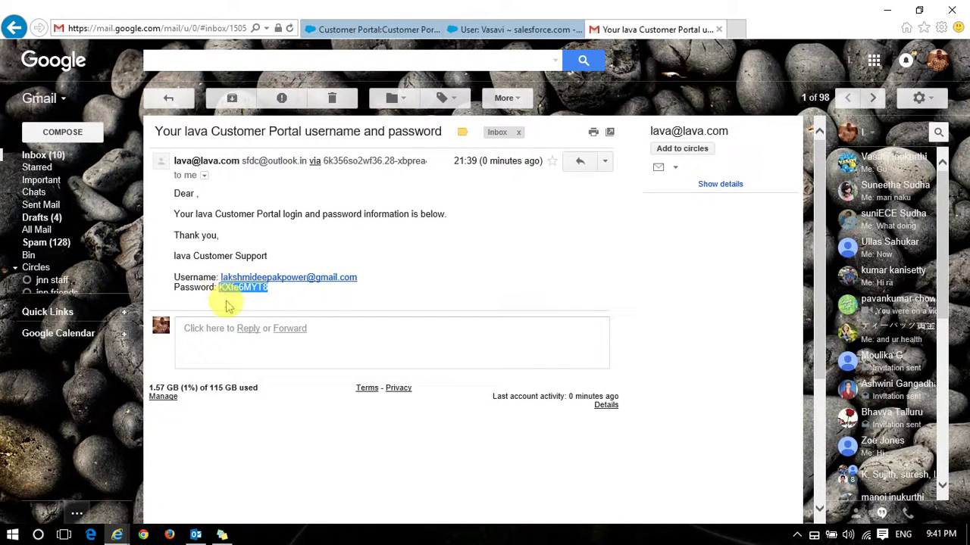
left_click(114, 534)
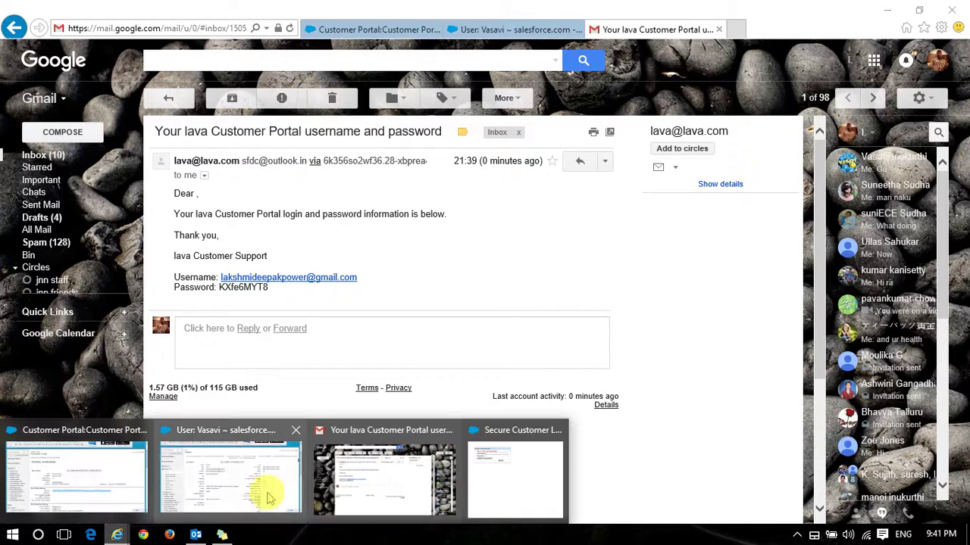
left_click(485, 471)
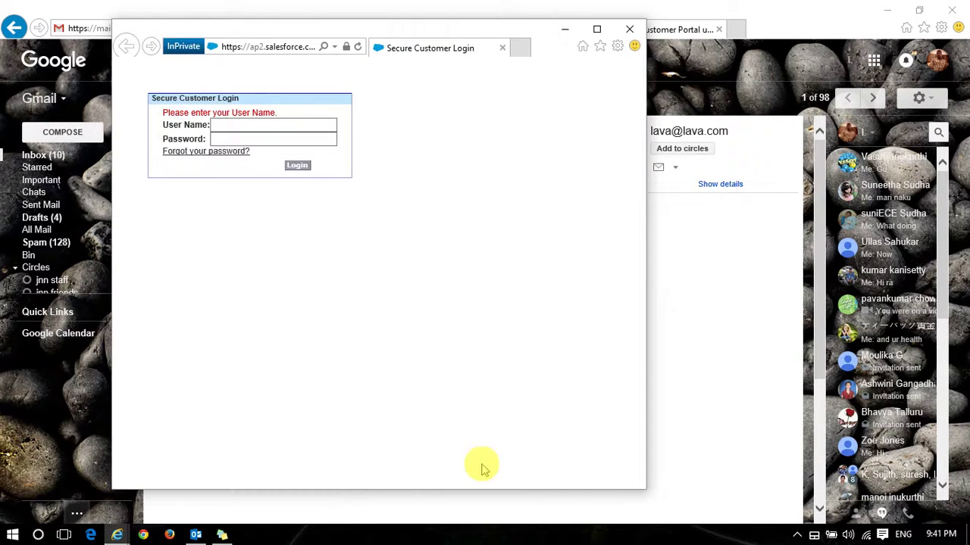
Log in to the Customer Portal with the emailed username and password, reaching Change My Password
left_click(282, 128)
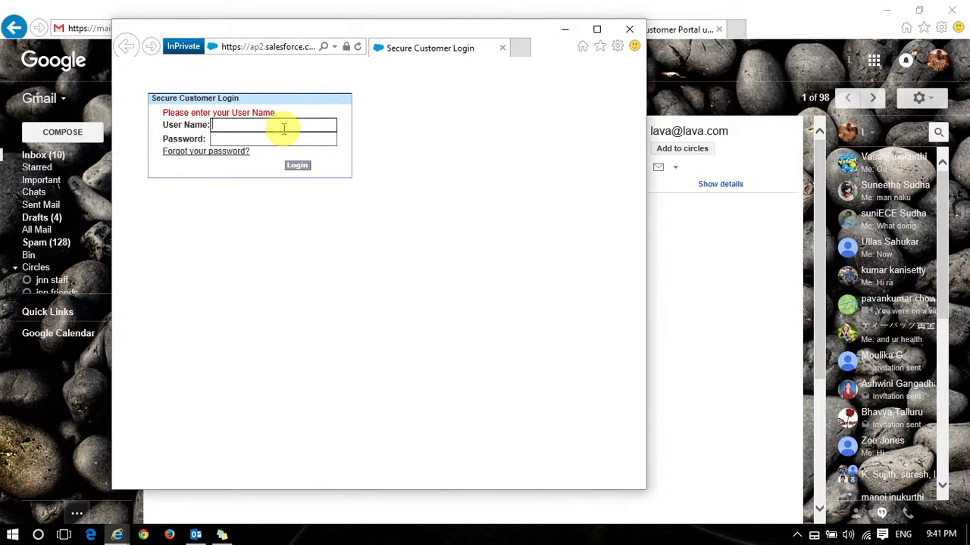
left_click(276, 139)
key("ctrl+v")
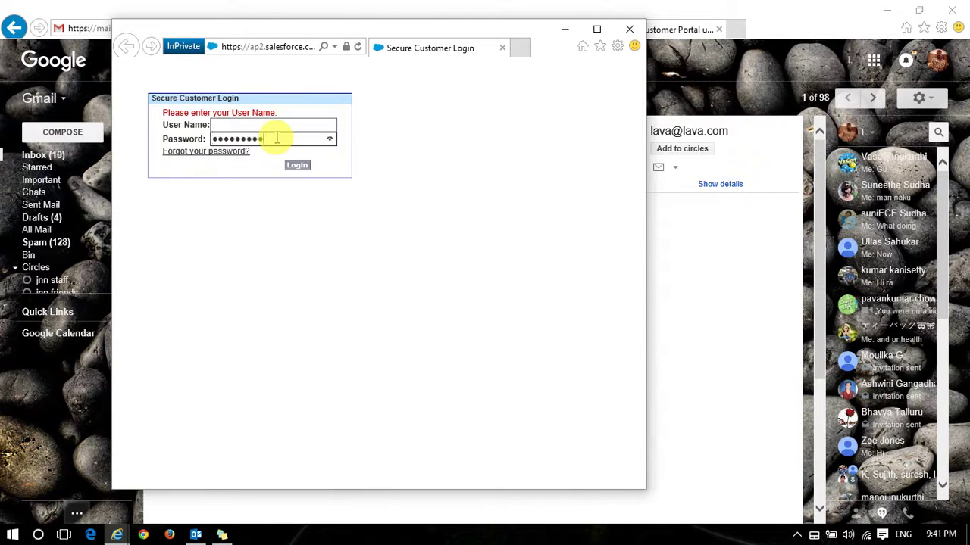
left_click(274, 125)
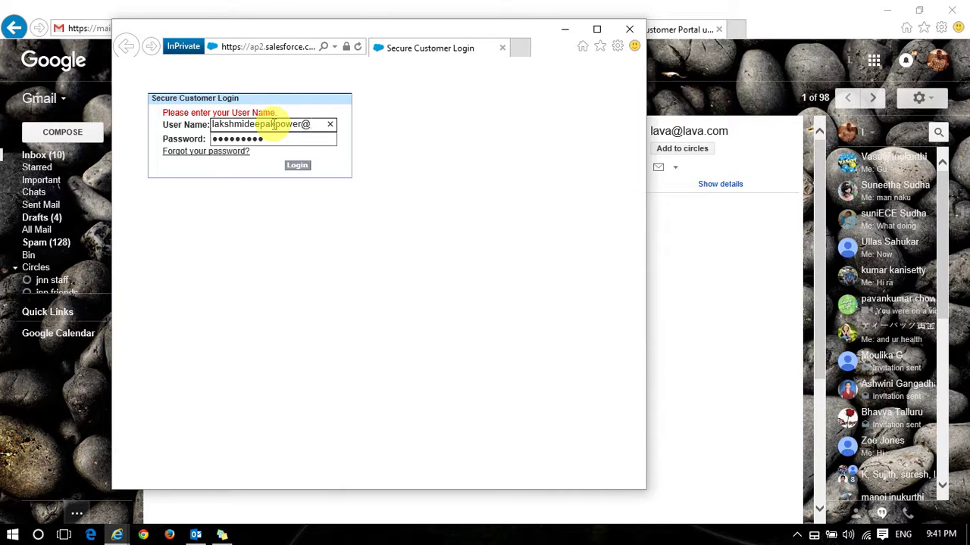
type("gmail.com")
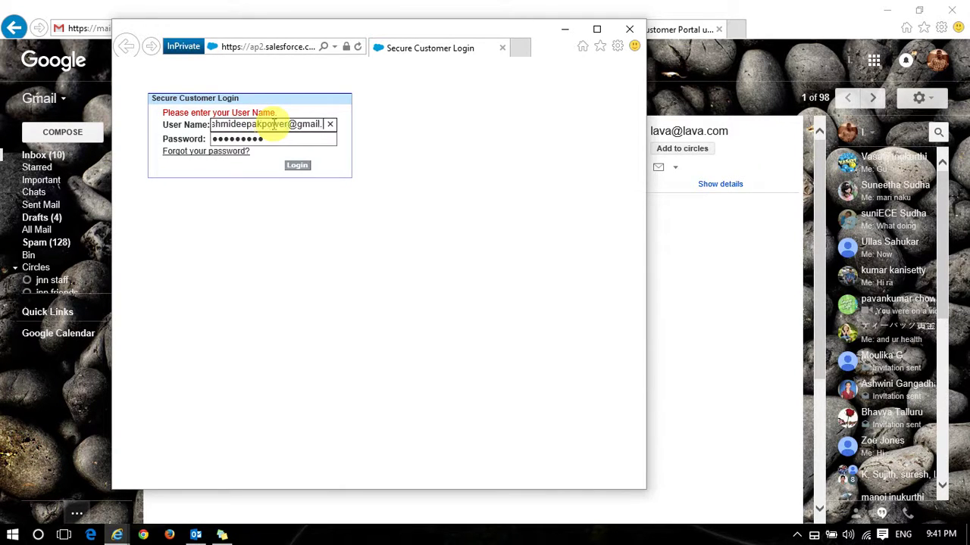
left_click(297, 166)
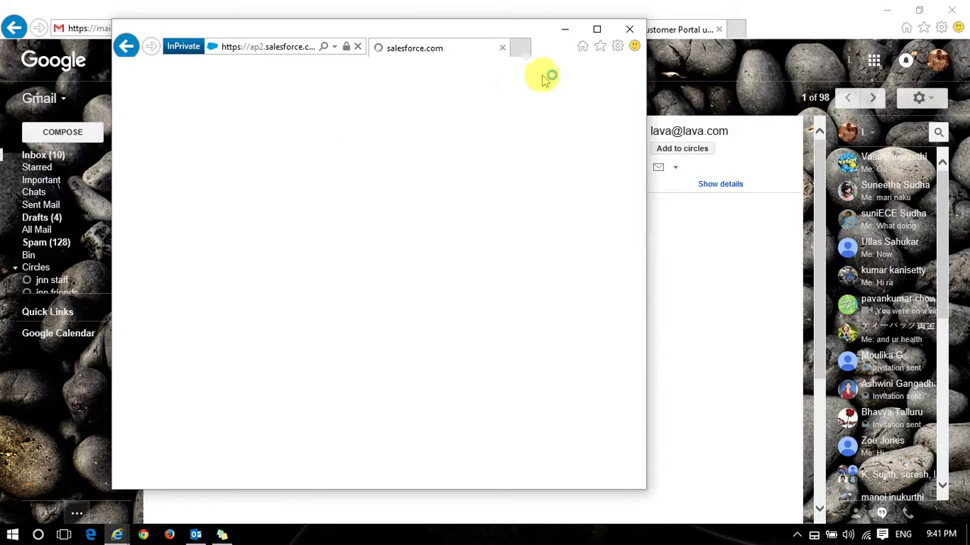
left_click(596, 31)
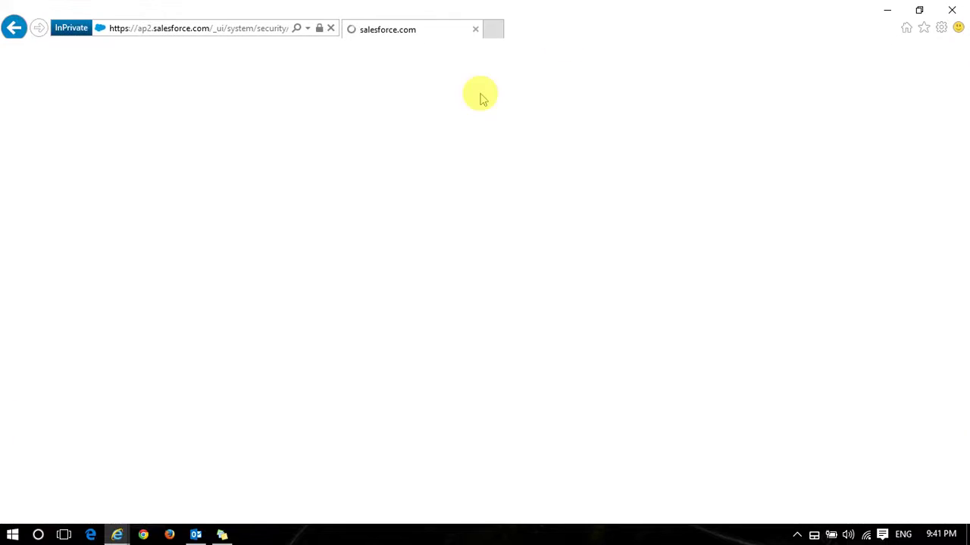
left_click(288, 138)
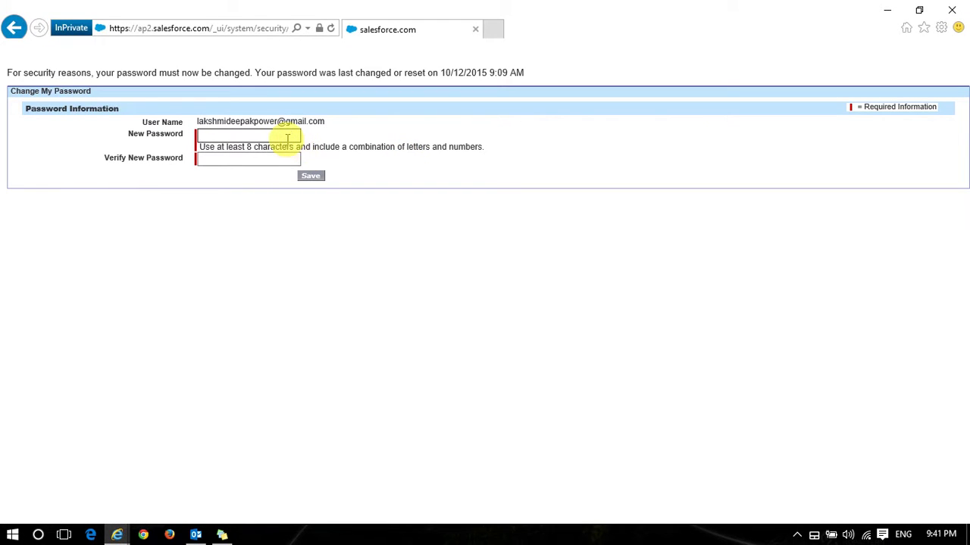
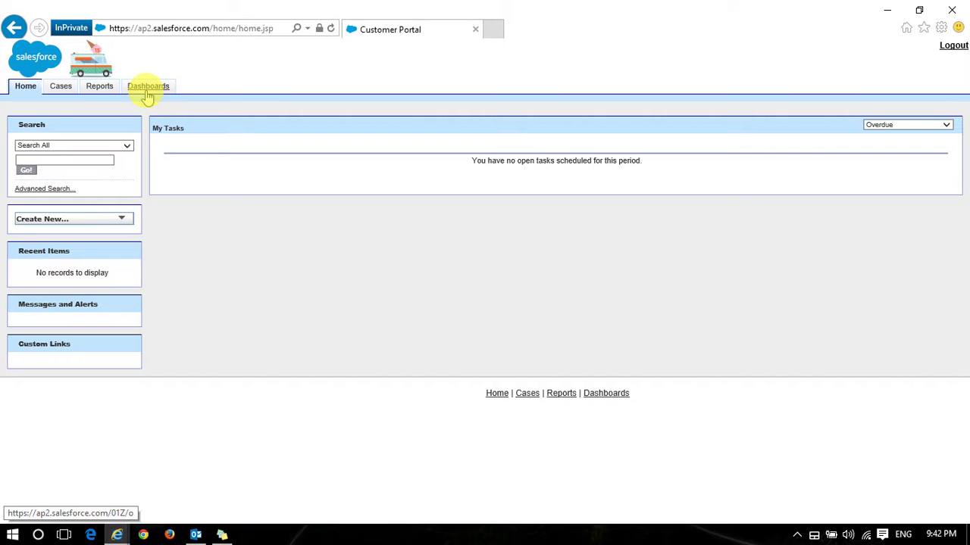
Set the portal window aside and open the Custom Objects page via Quick Find 'object'
left_click(888, 16)
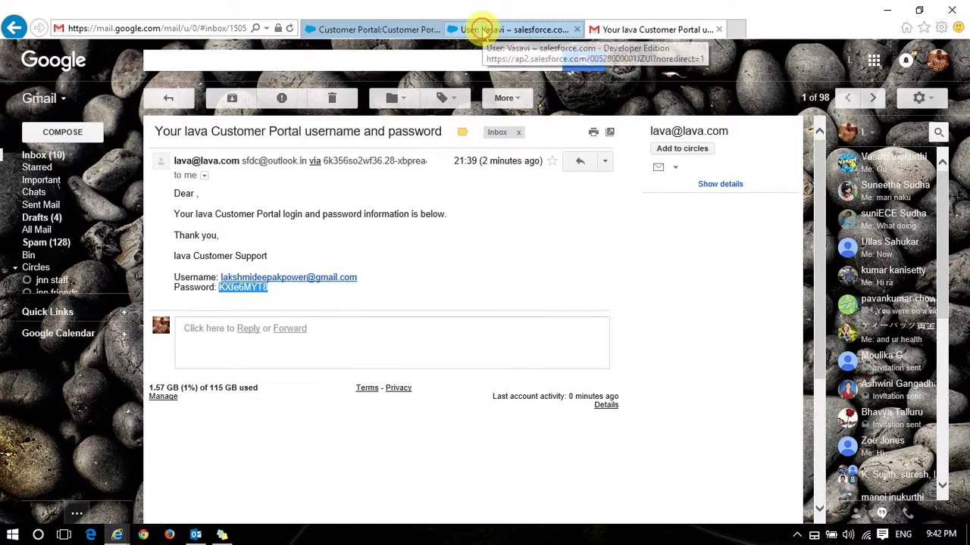
left_click(477, 31)
left_click(87, 97)
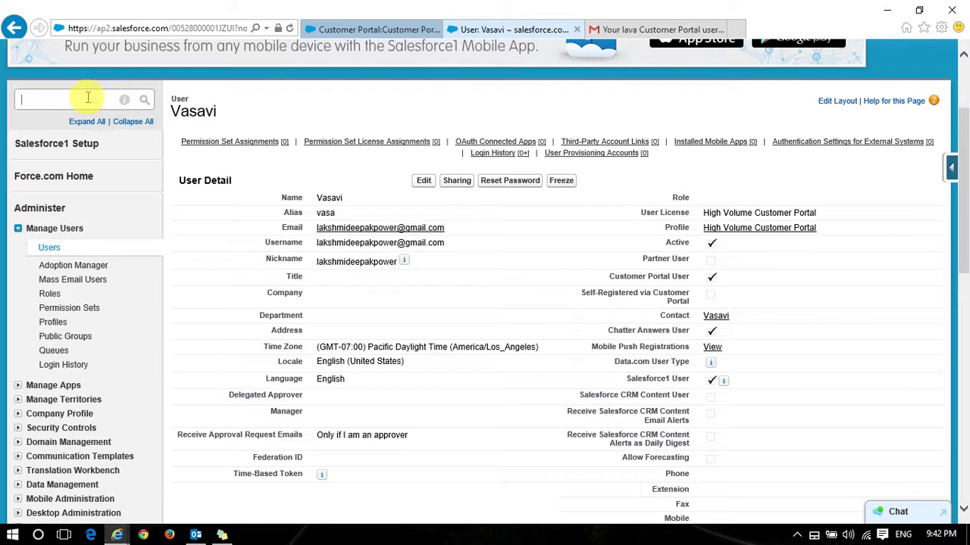
type("object")
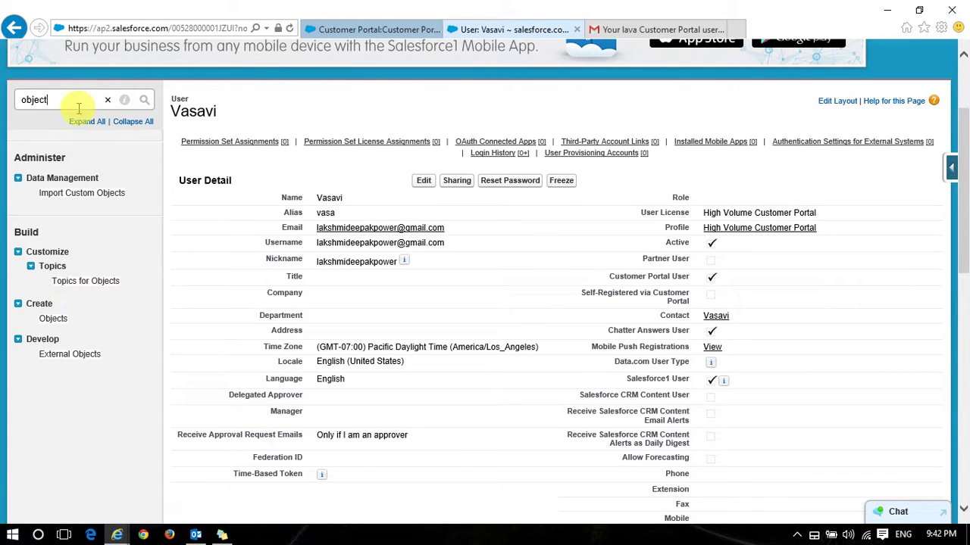
left_click(53, 319)
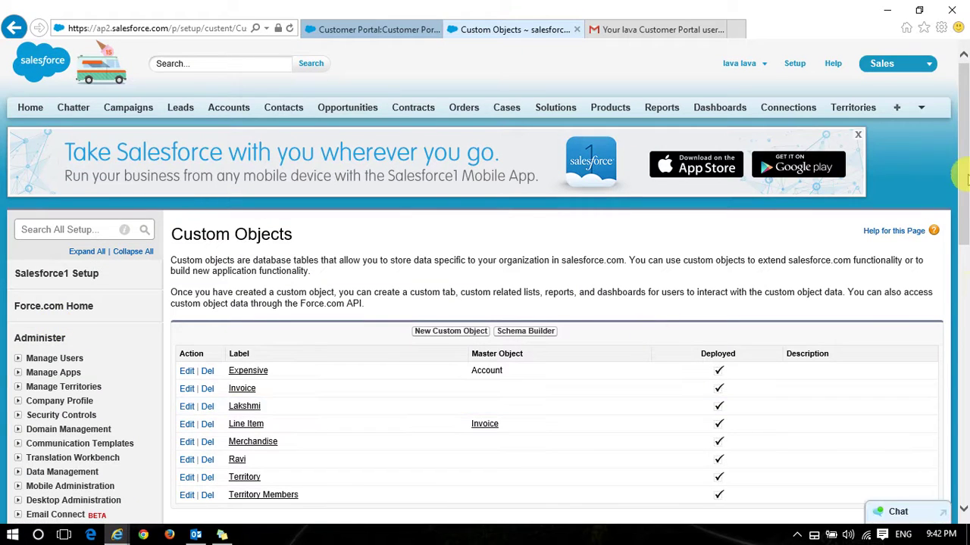
scroll(959, 242, "down", 3)
scroll(959, 243, "up", 1)
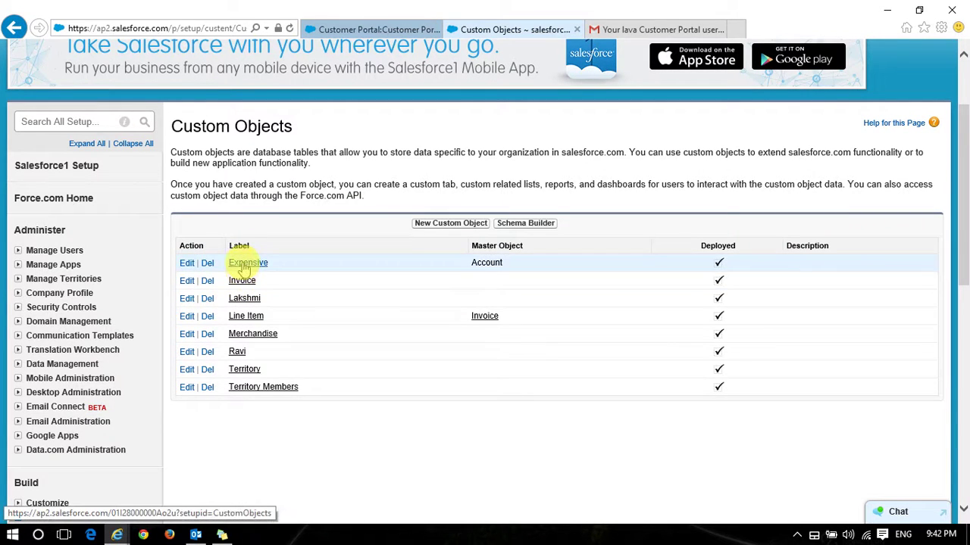
Save the Expensive object with Available for Customer Portal enabled
left_click(186, 266)
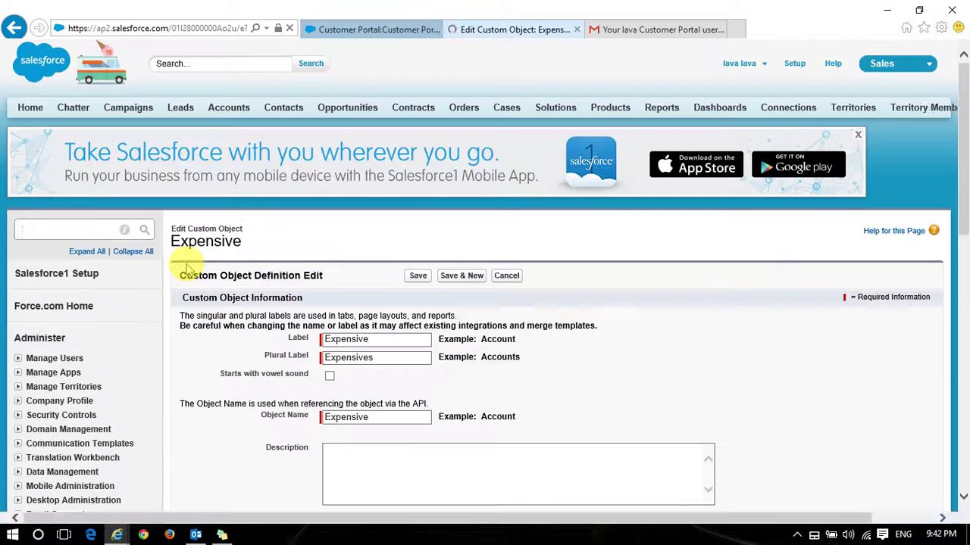
left_click_drag(962, 155, 962, 346)
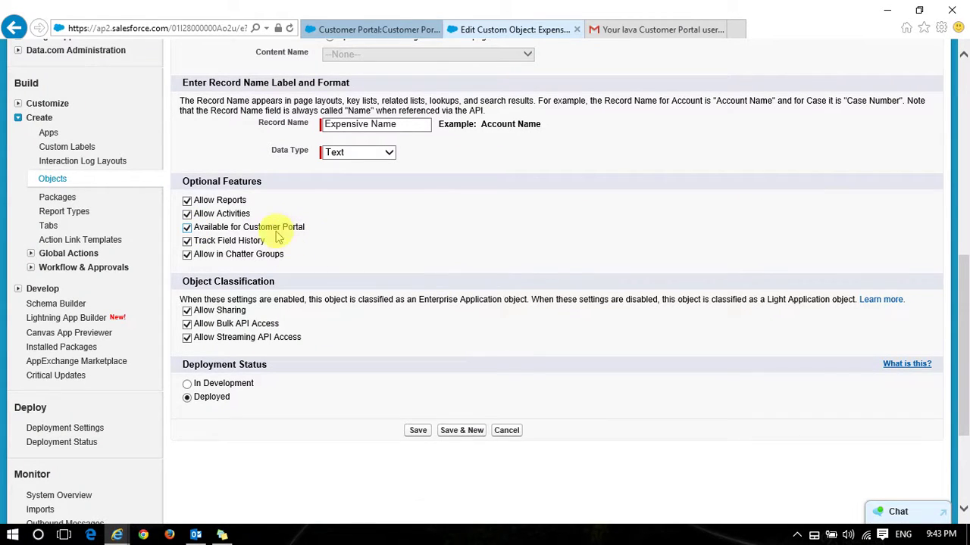
left_click(417, 432)
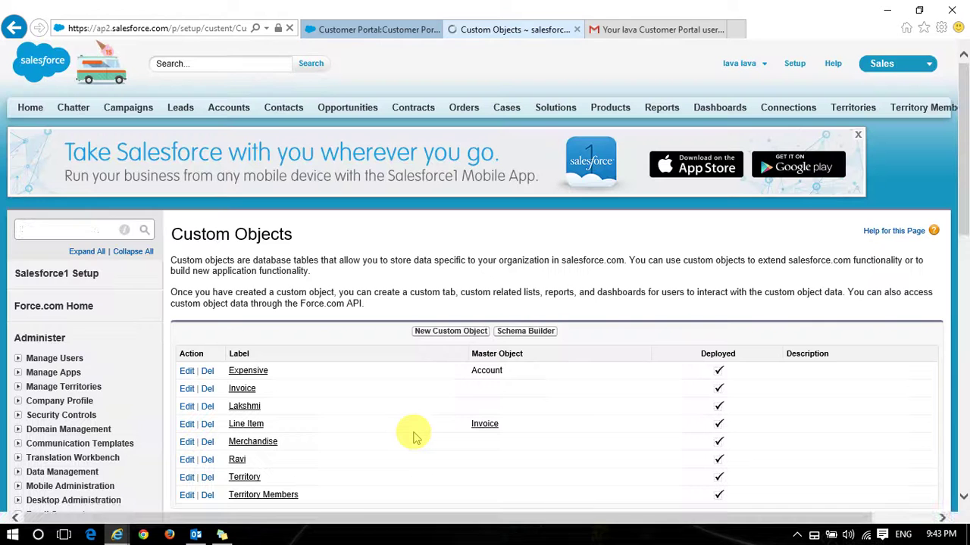
Reload the customer portal window, then go back in Setup to the portal user's detail page
mouse_move(120, 532)
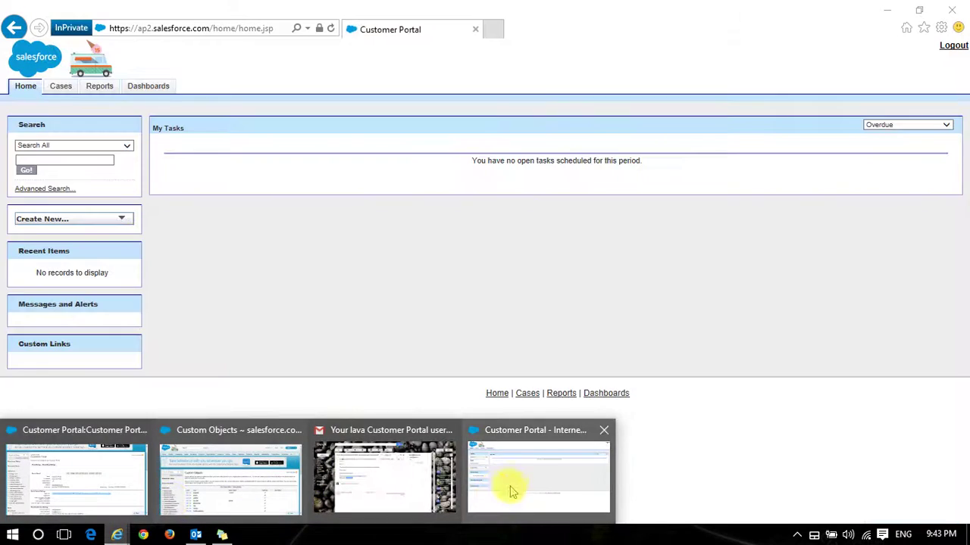
left_click(526, 485)
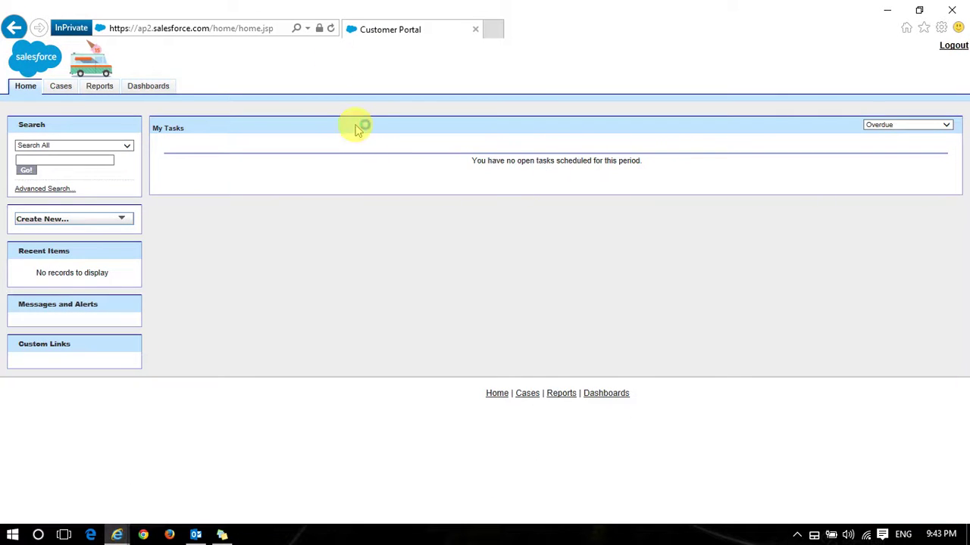
left_click(333, 29)
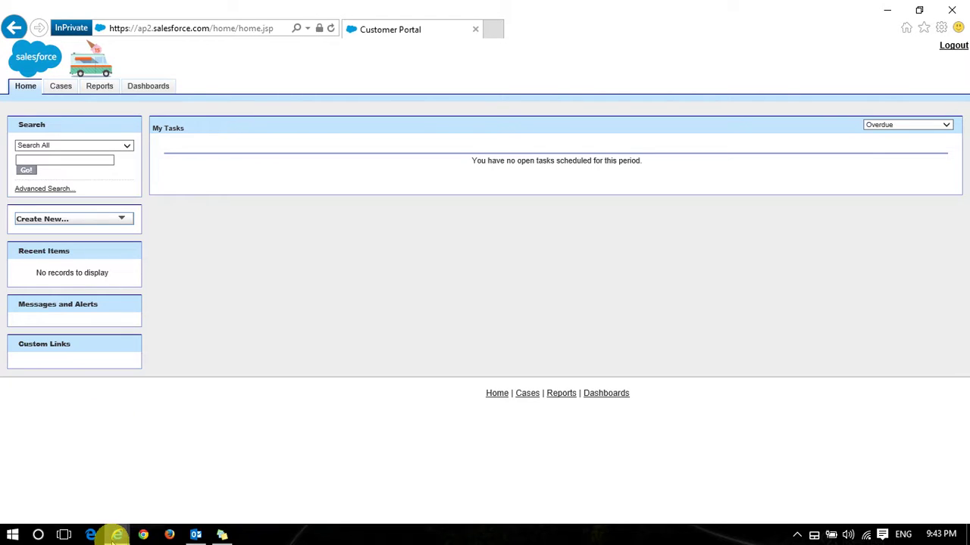
left_click(115, 535)
left_click(102, 485)
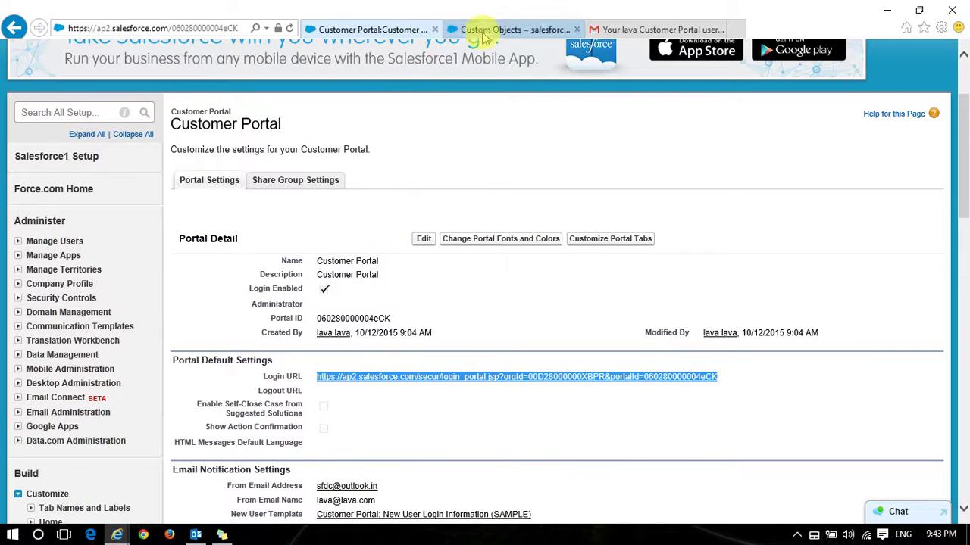
left_click(520, 30)
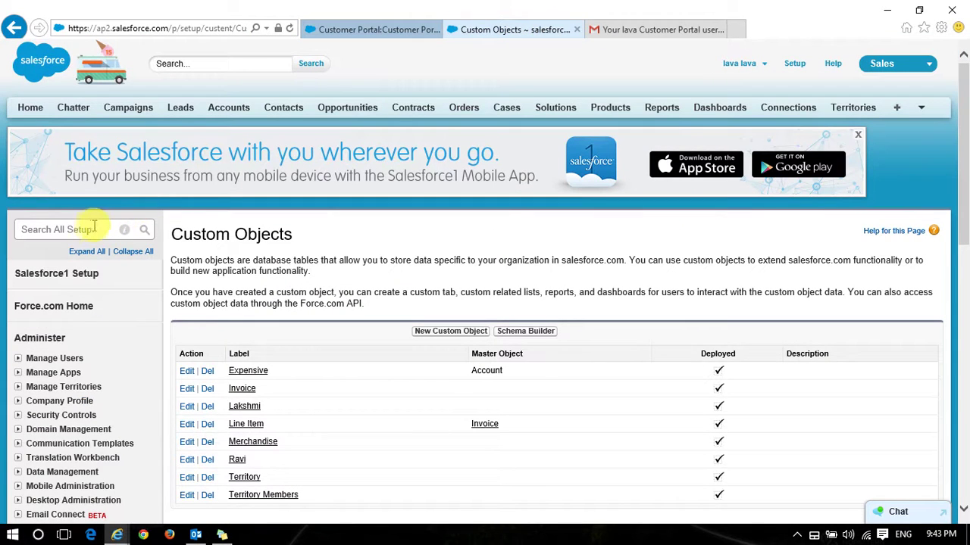
left_click(14, 28)
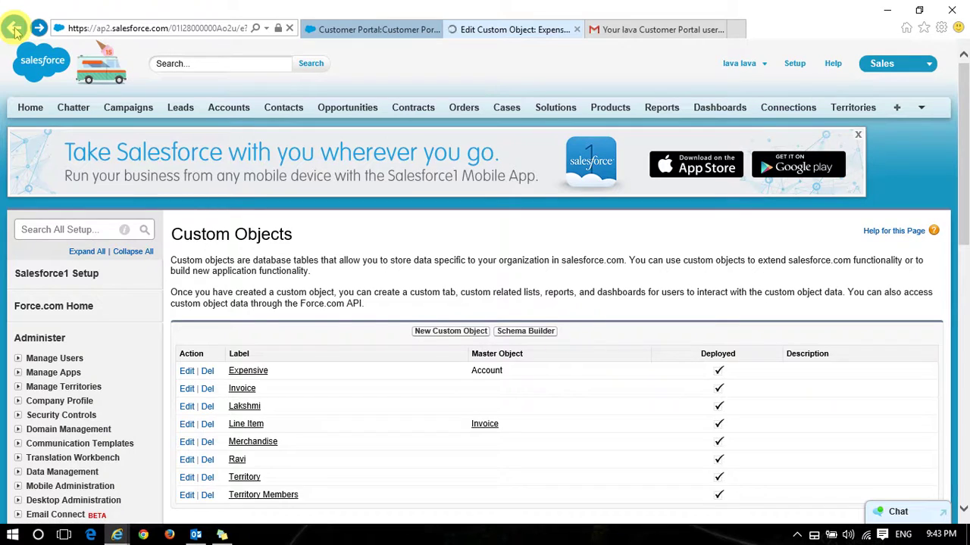
left_click(13, 28)
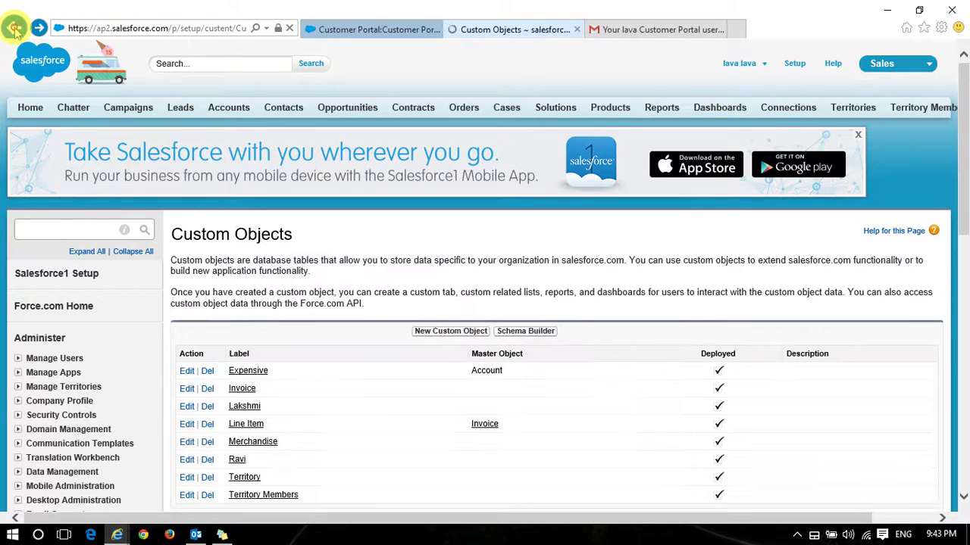
left_click(13, 29)
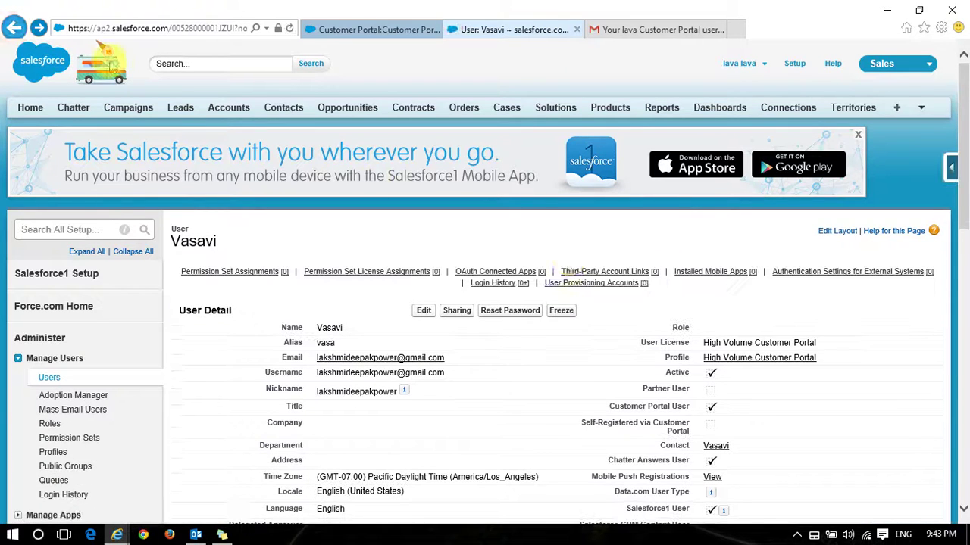
Clone the user's High Volume Customer Portal profile and save the copy as 'Custmer Partner Portal'
left_click(754, 359)
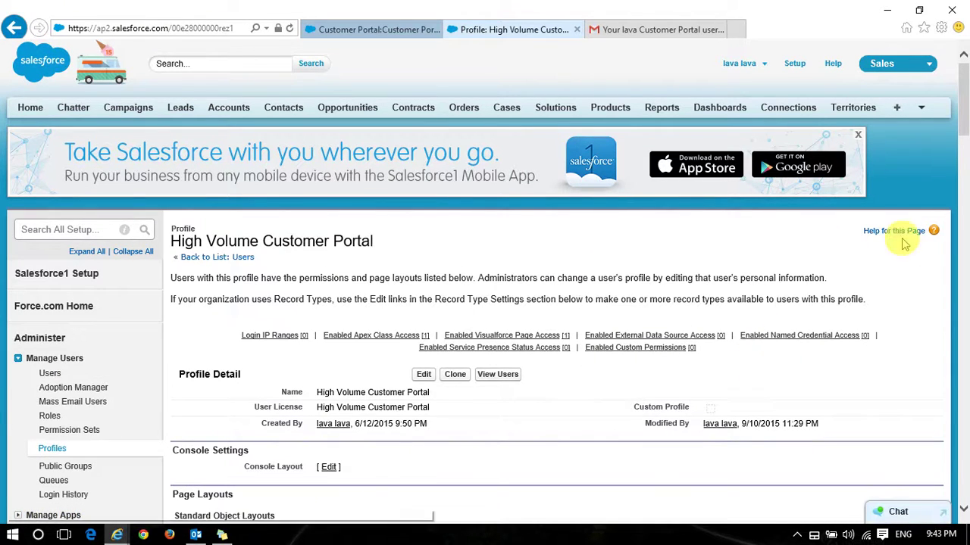
scroll(966, 104, "down", 3)
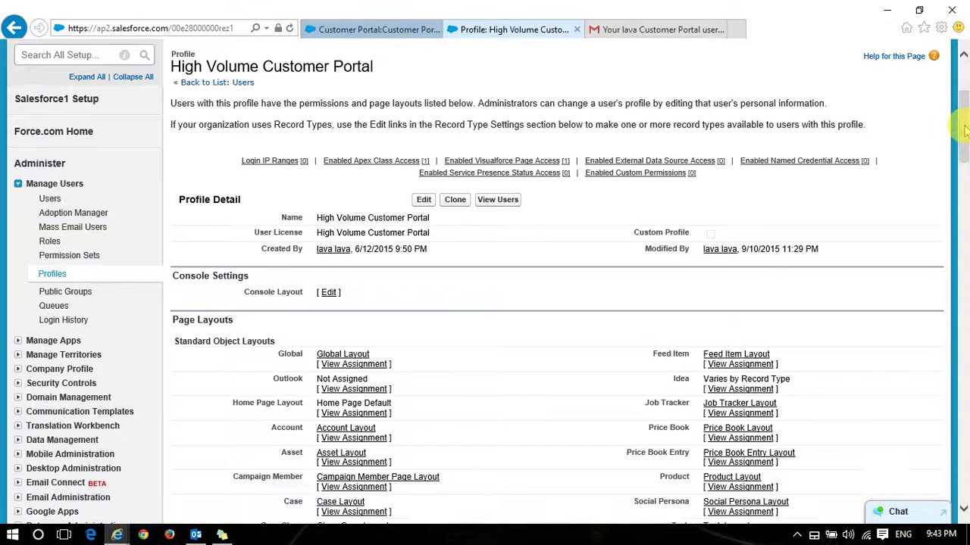
mouse_move(635, 173)
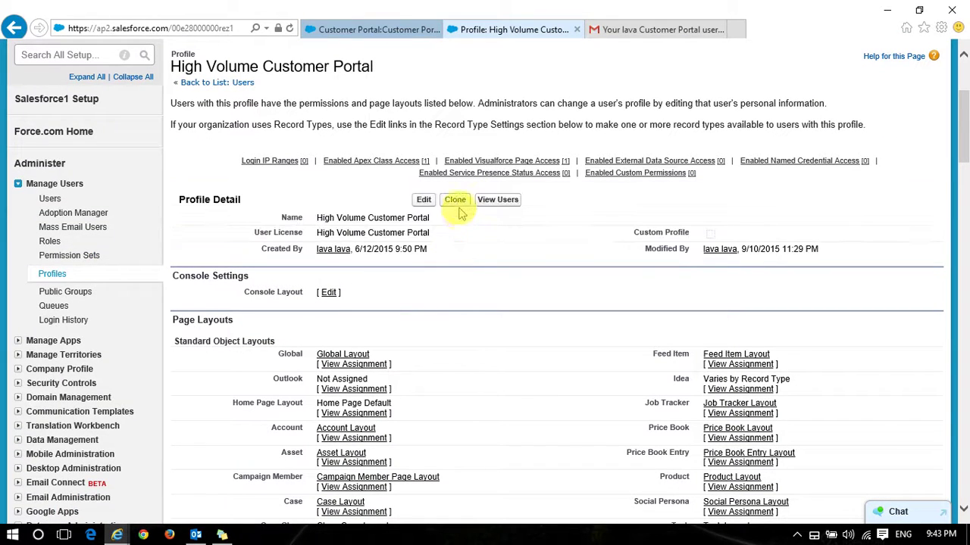
left_click(457, 201)
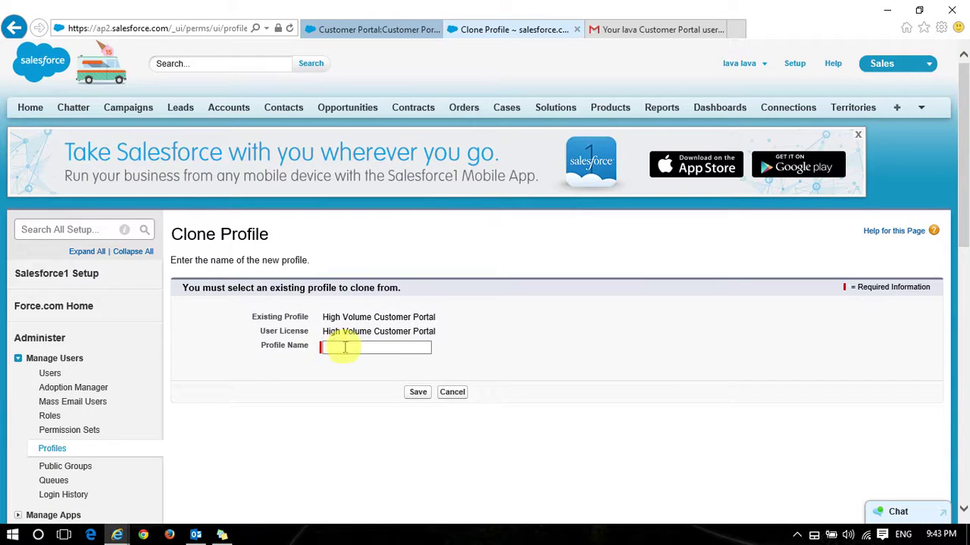
left_click(344, 347)
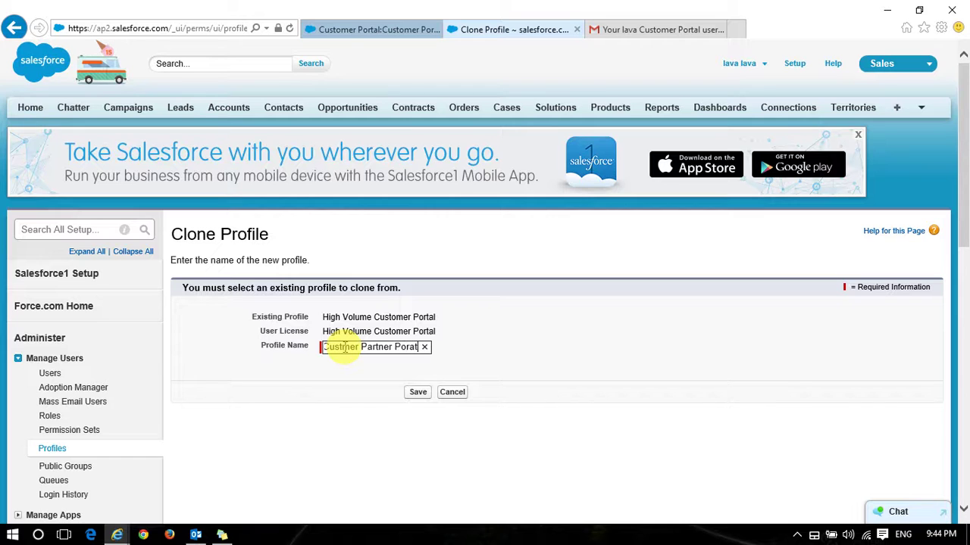
type("tal")
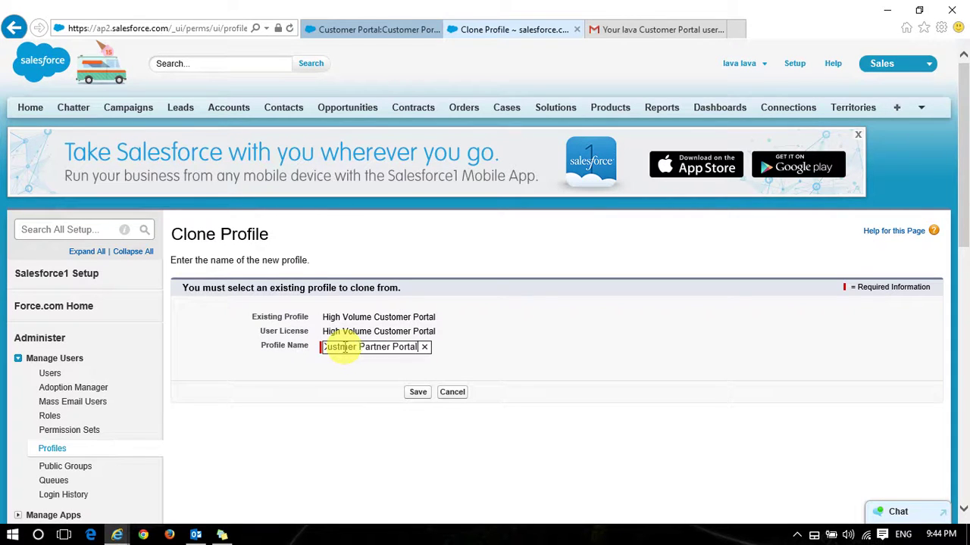
left_click(417, 392)
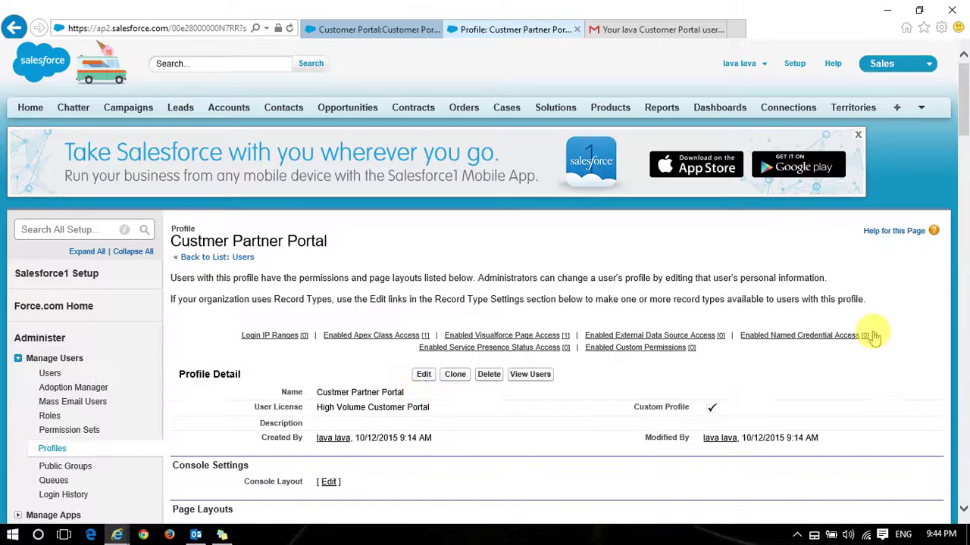
Tick Create and Modify All for Expenses on Custmer Partner Portal and try saving; Read All Accounts is required
scroll(875, 337, "down", 3)
mouse_move(523, 144)
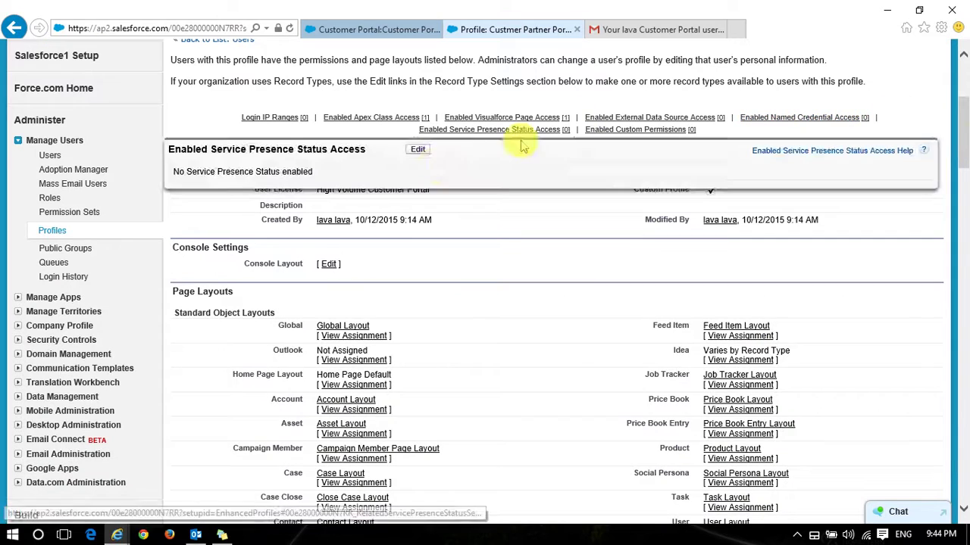
left_click(424, 159)
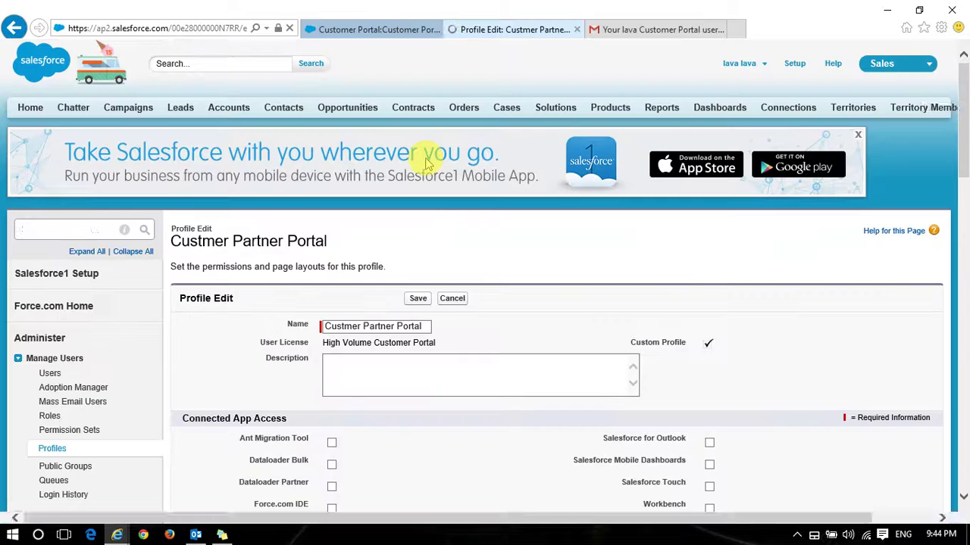
left_click_drag(962, 121, 962, 391)
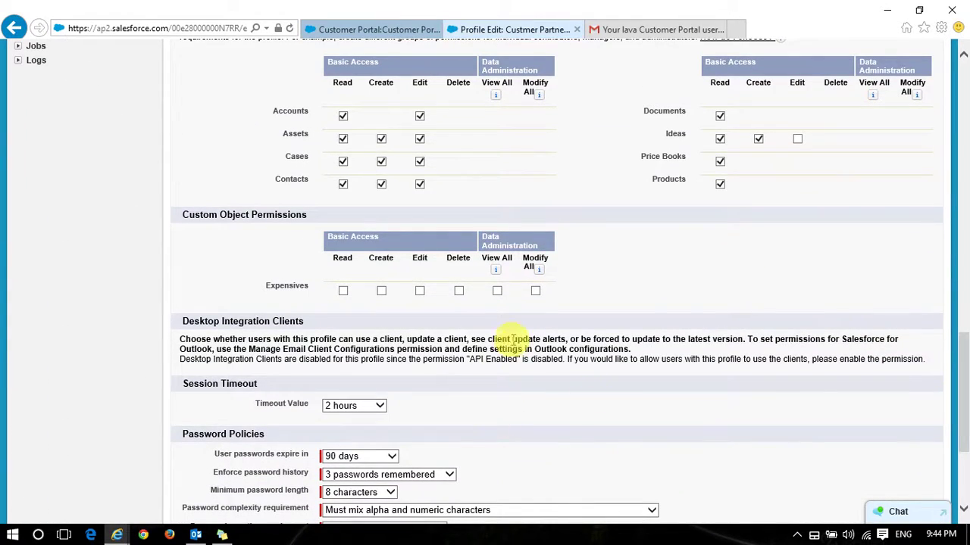
left_click(536, 292)
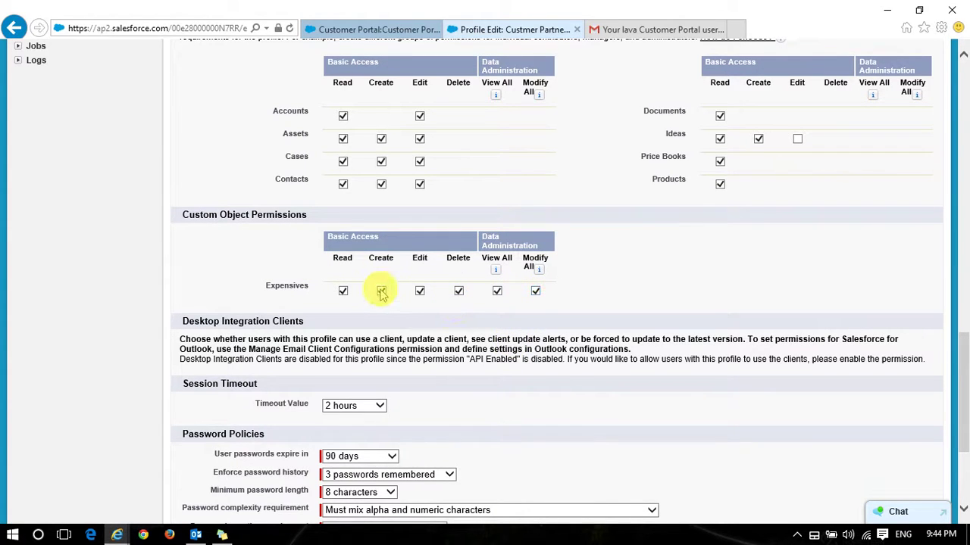
scroll(382, 295, "up", 15)
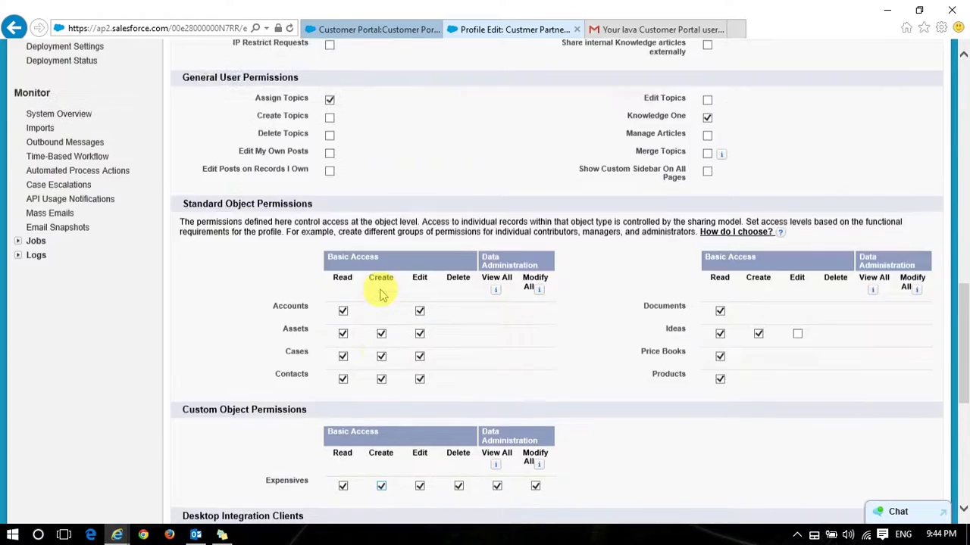
scroll(383, 296, "up", 10)
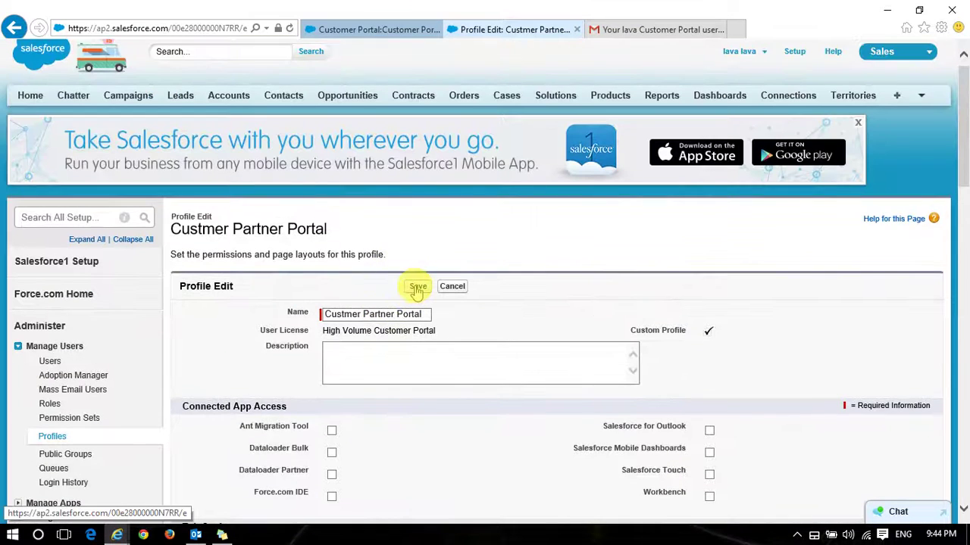
left_click(417, 286)
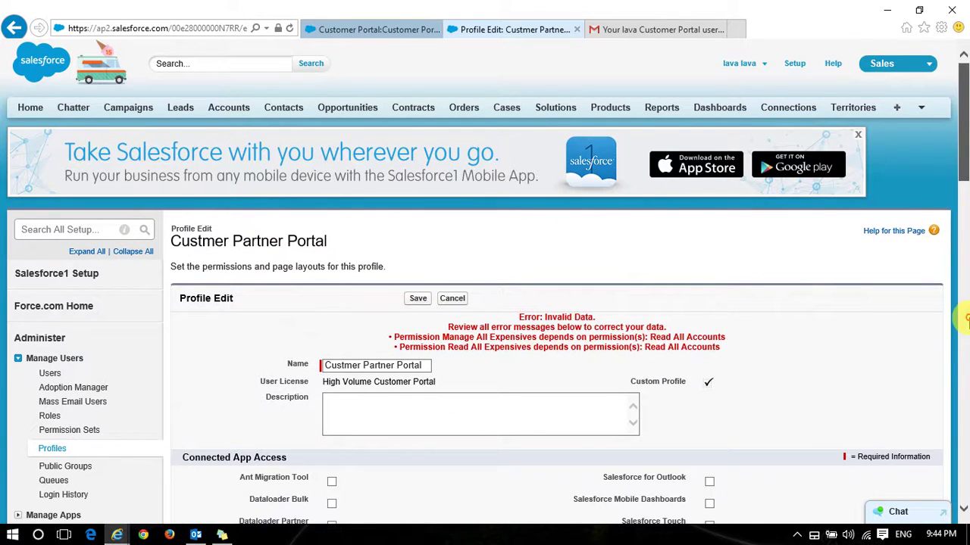
left_click_drag(962, 159, 962, 406)
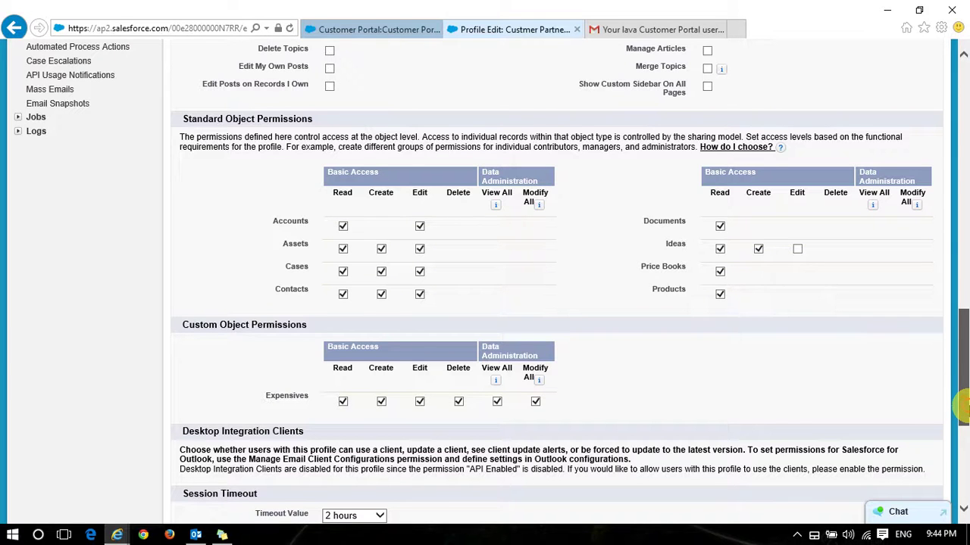
left_click_drag(962, 405, 957, 194)
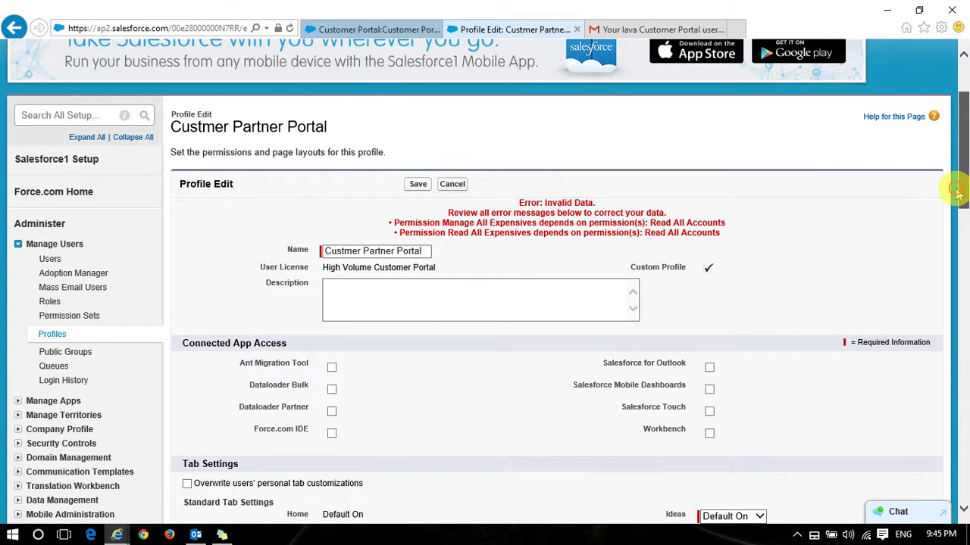
left_click_drag(958, 194, 958, 196)
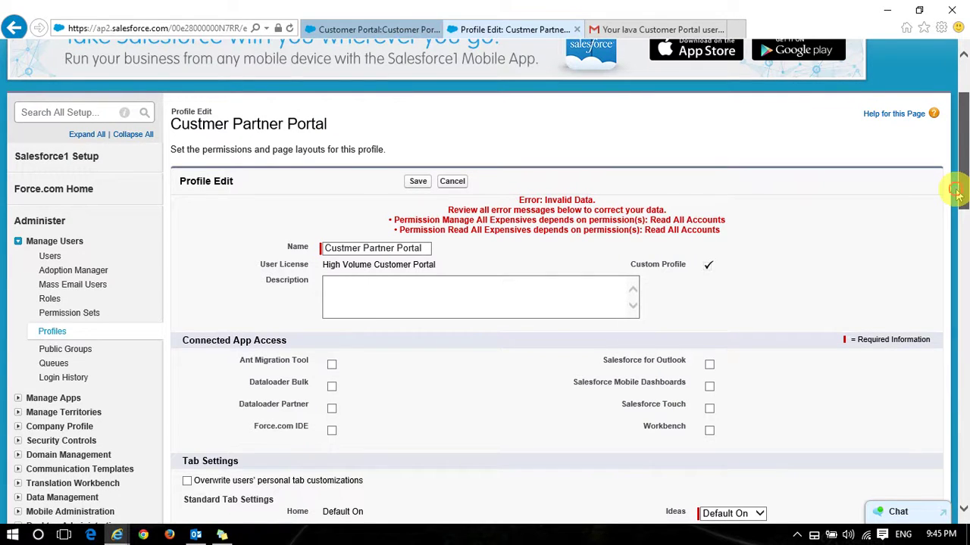
left_click_drag(958, 195, 937, 147)
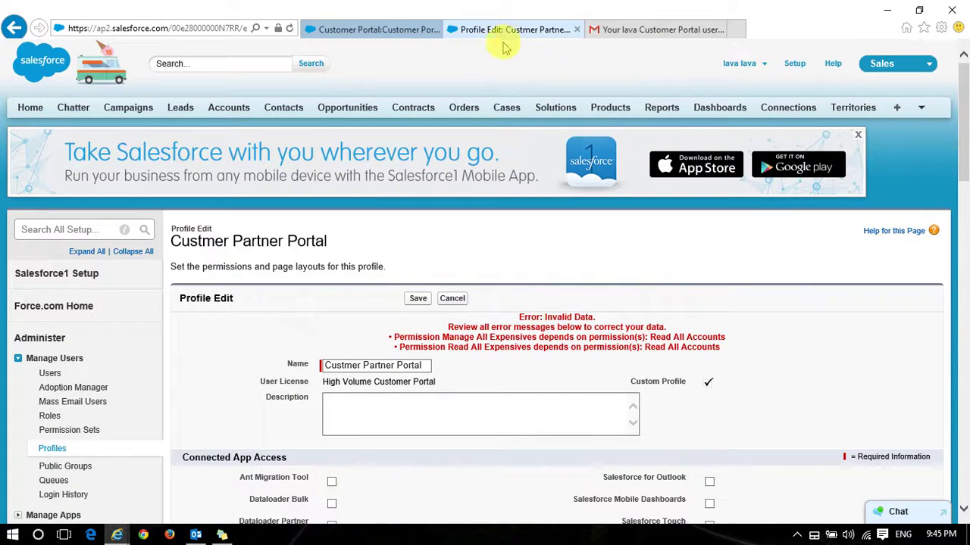
left_click(353, 34)
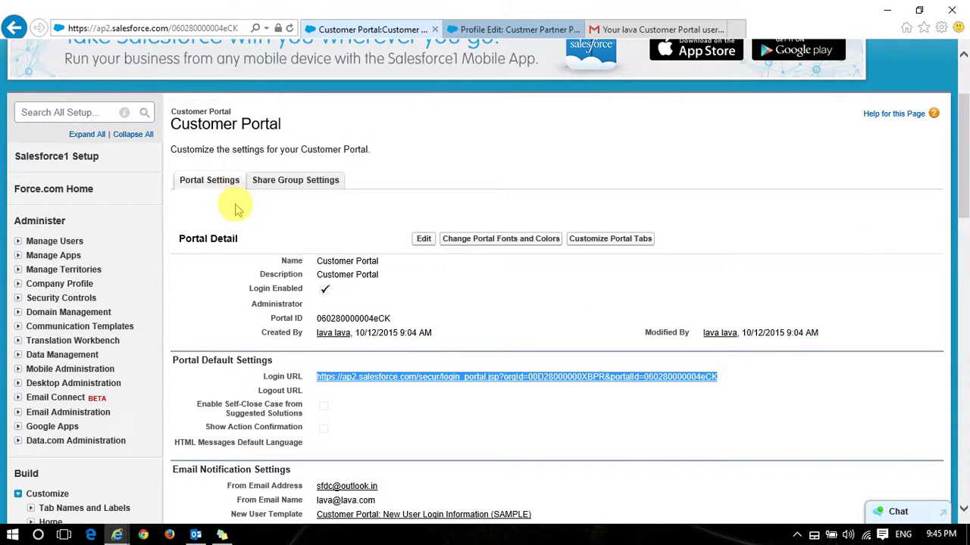
left_click(63, 115)
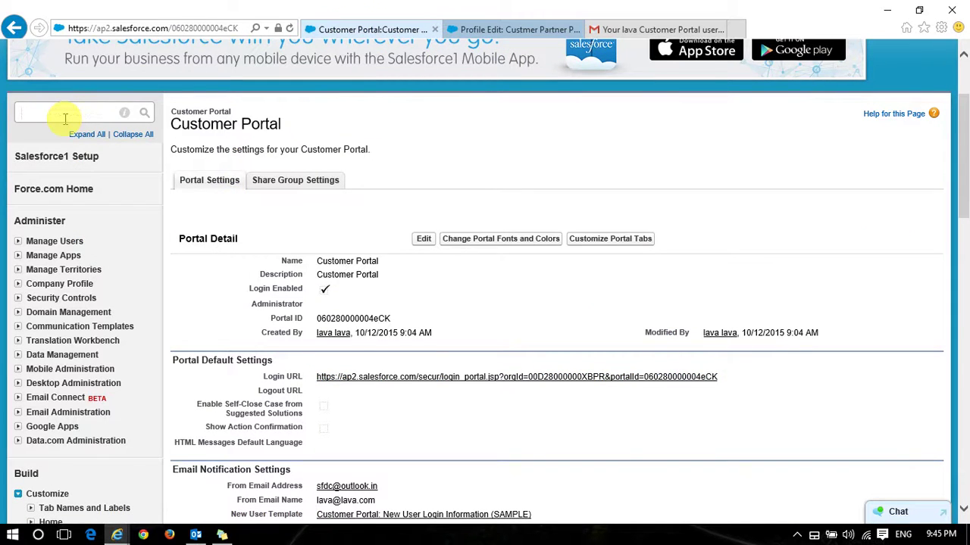
left_click(470, 29)
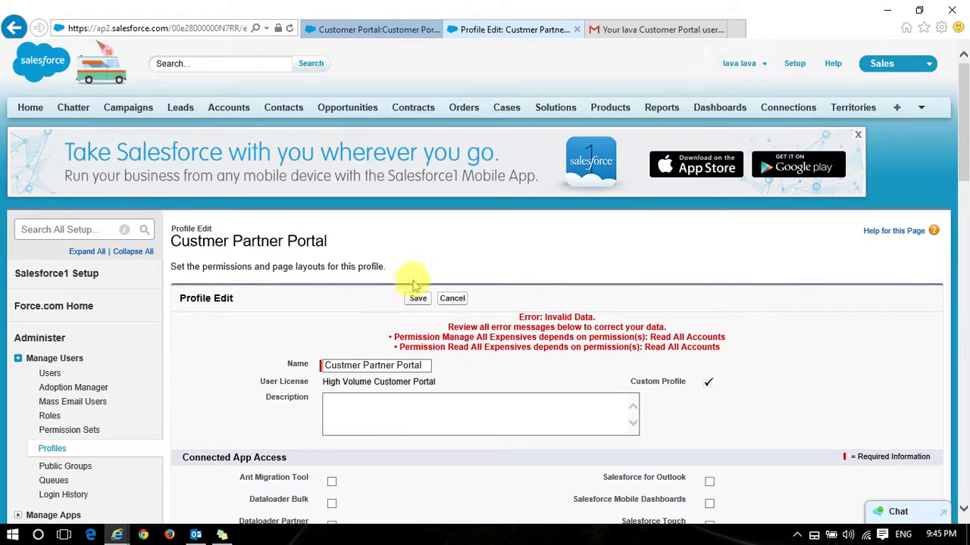
scroll(412, 288, "down", 15)
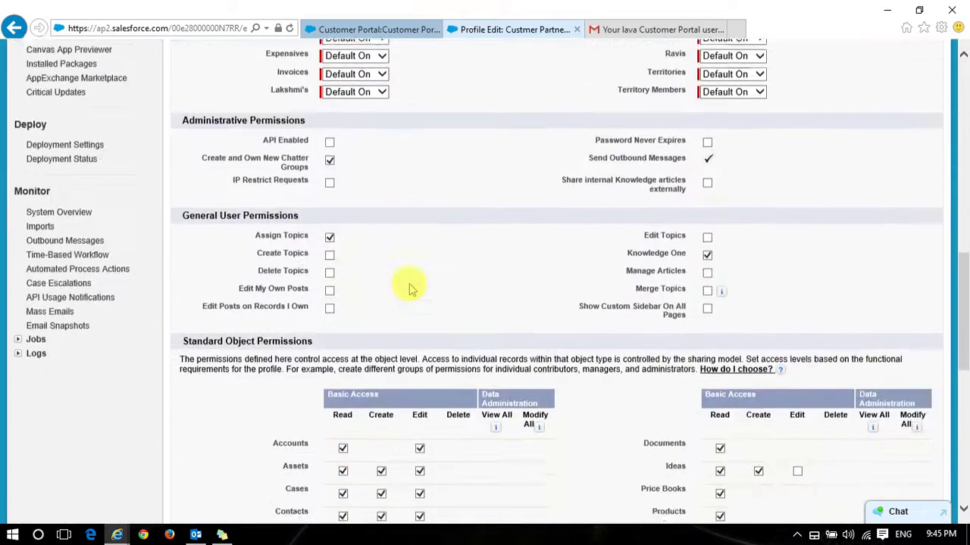
scroll(412, 288, "down", 2)
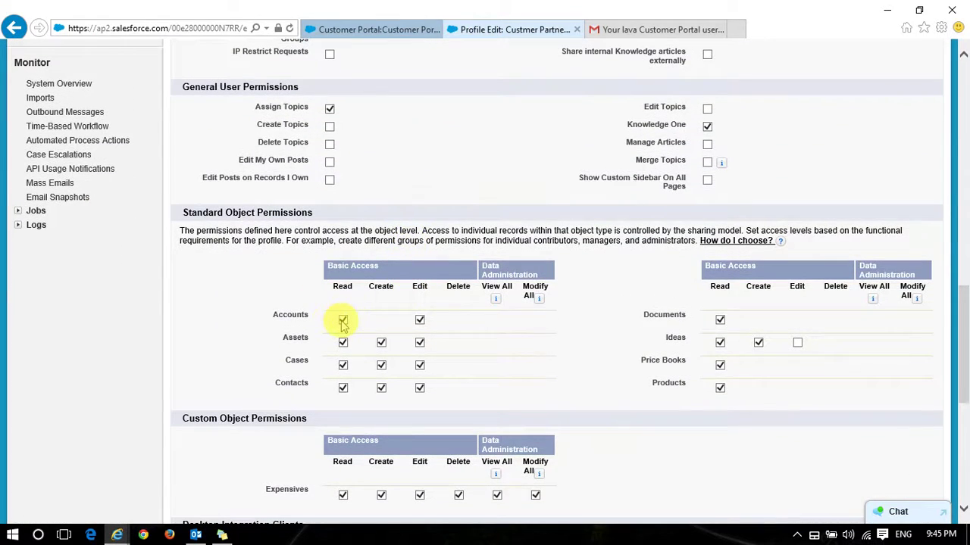
scroll(452, 421, "down", 1)
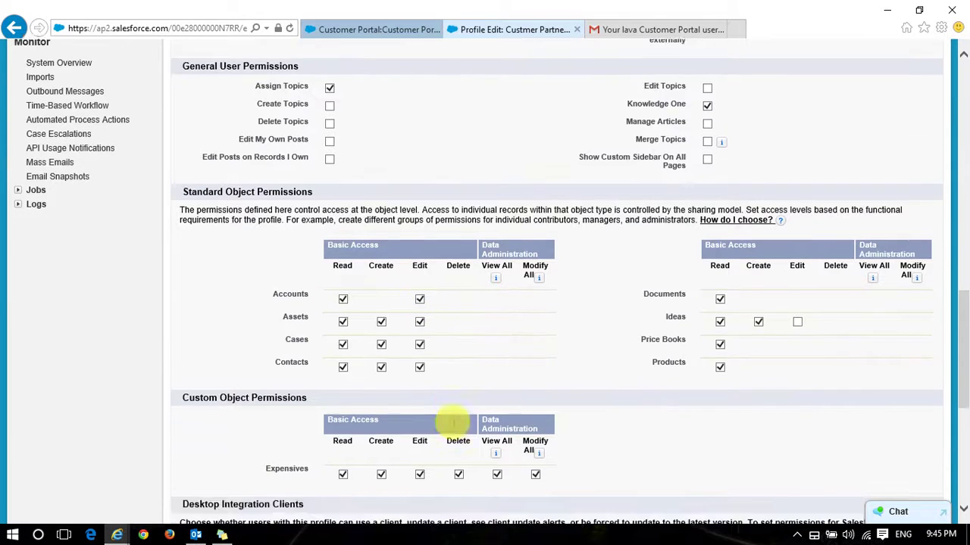
scroll(451, 421, "down", 1)
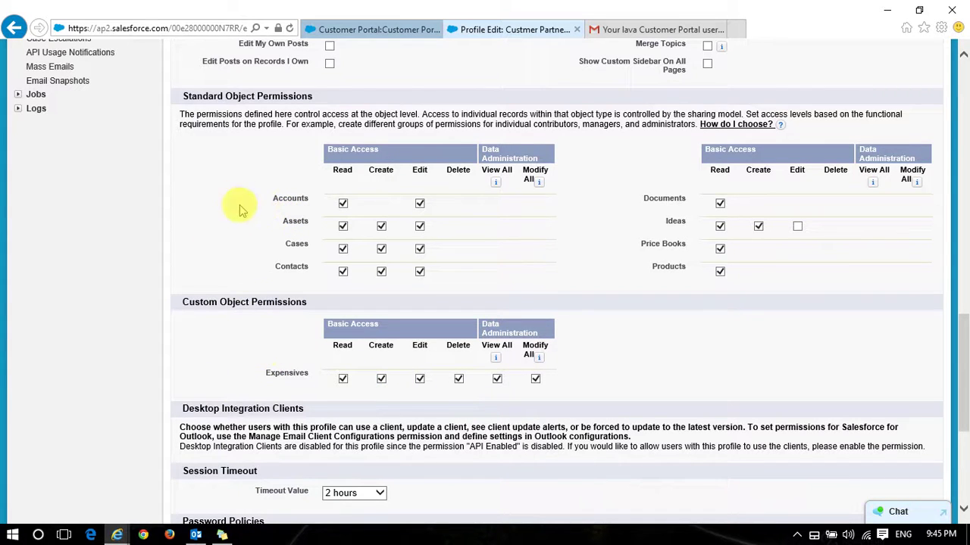
scroll(339, 182, "up", 20)
scroll(334, 190, "up", 2)
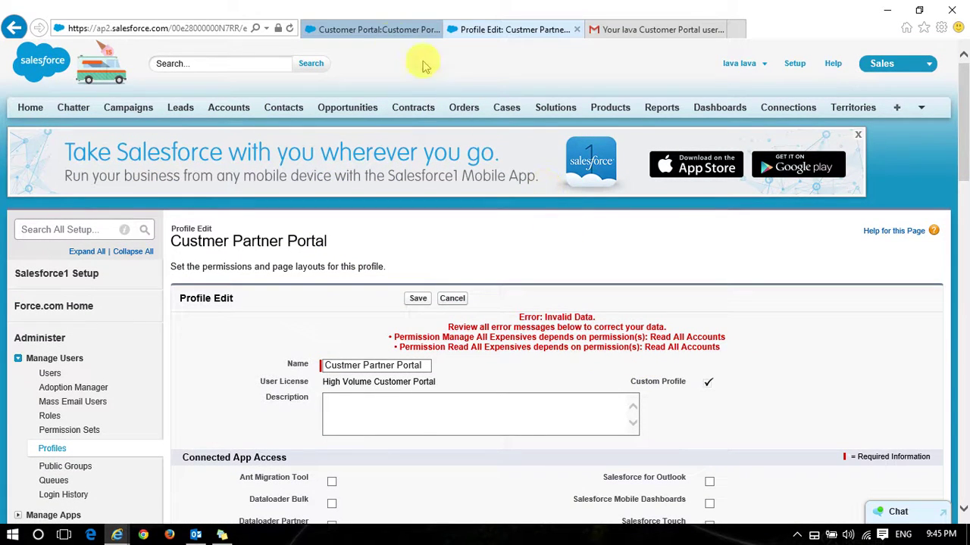
Search Setup for 'ob' and open the Custom Objects list
left_click(379, 29)
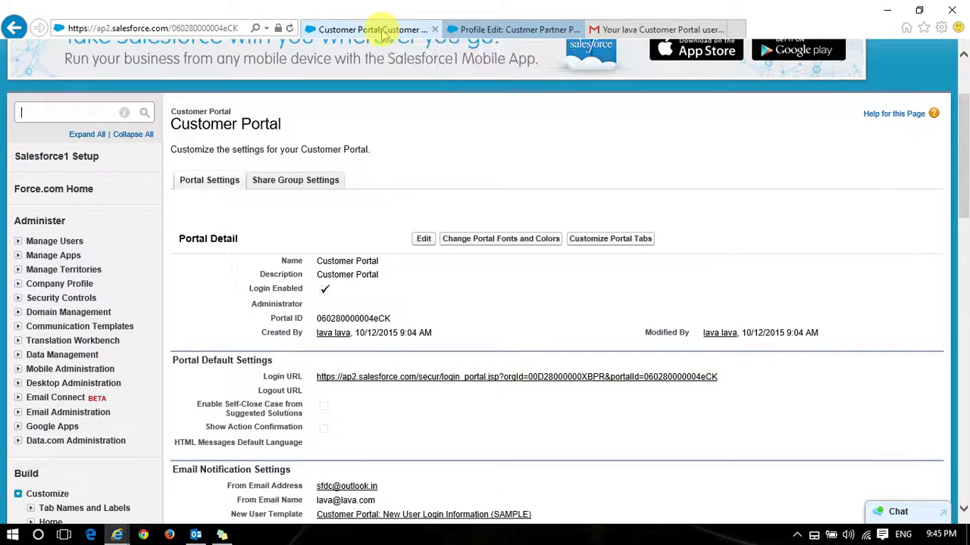
left_click(58, 113)
type("obect")
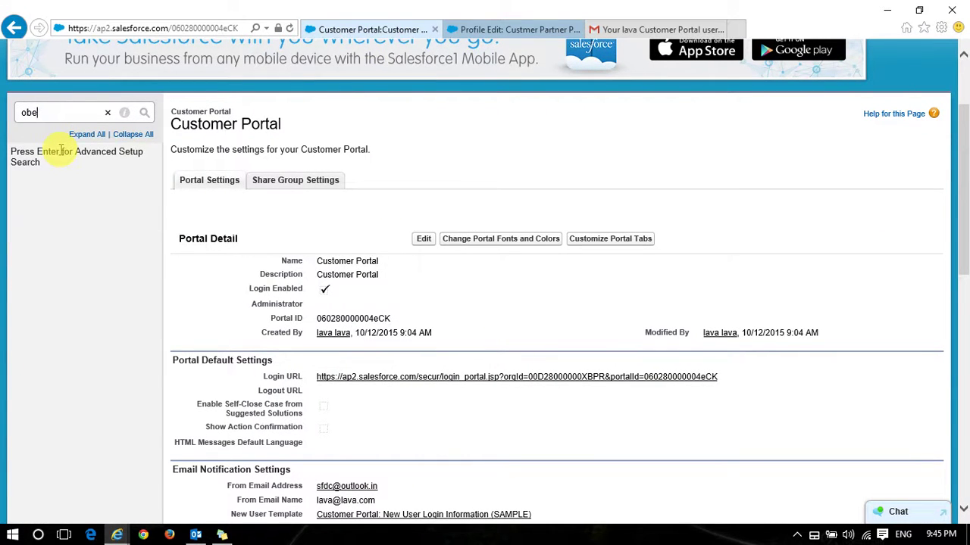
key("BackSpace")
key("BackSpace")
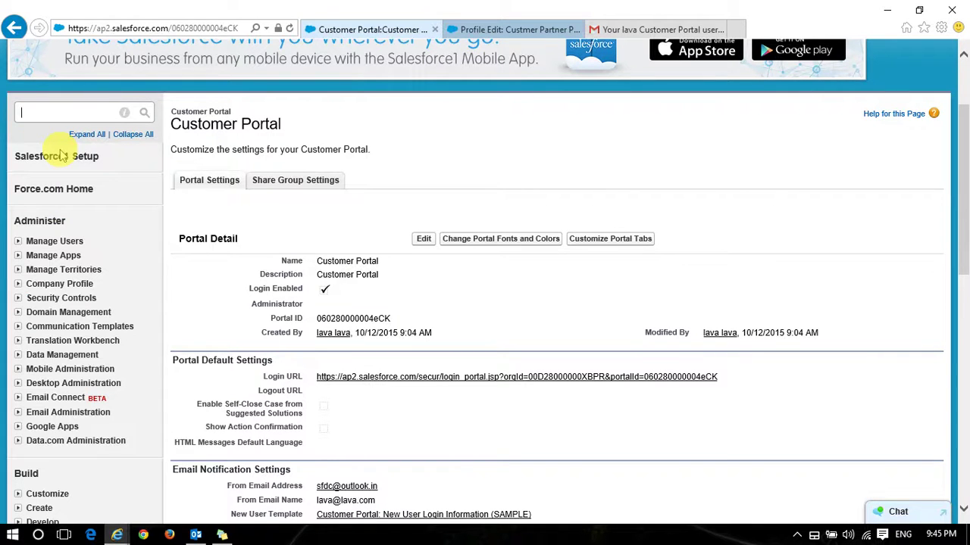
type("ob")
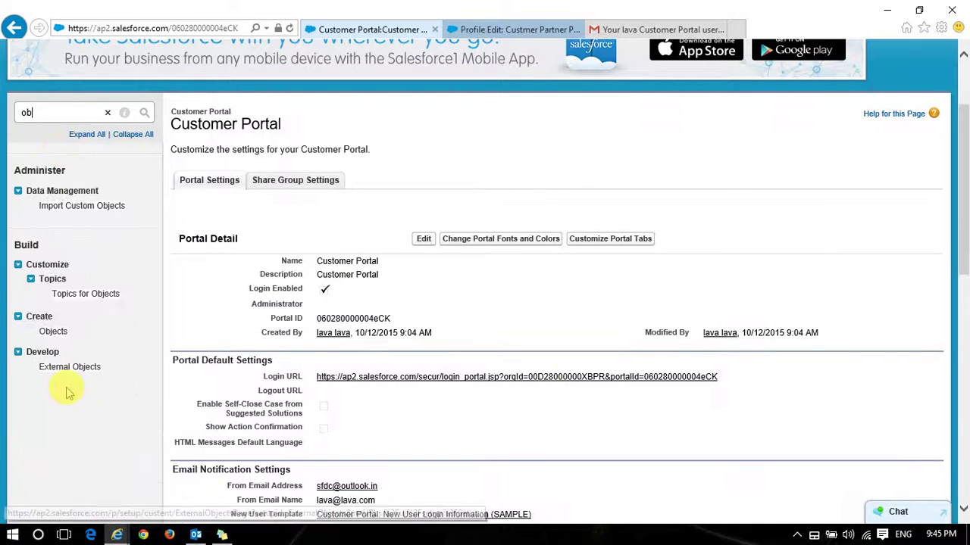
left_click(53, 333)
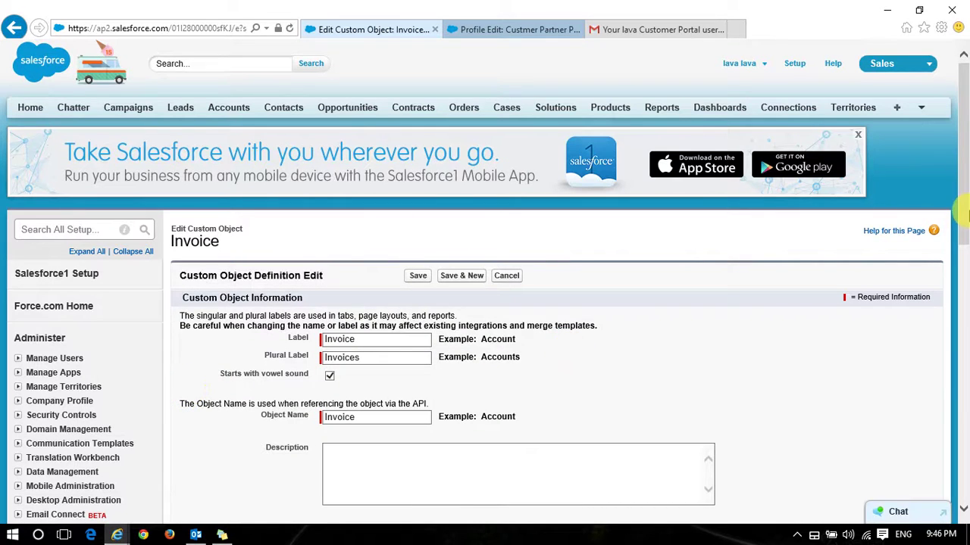
left_click_drag(966, 201, 964, 451)
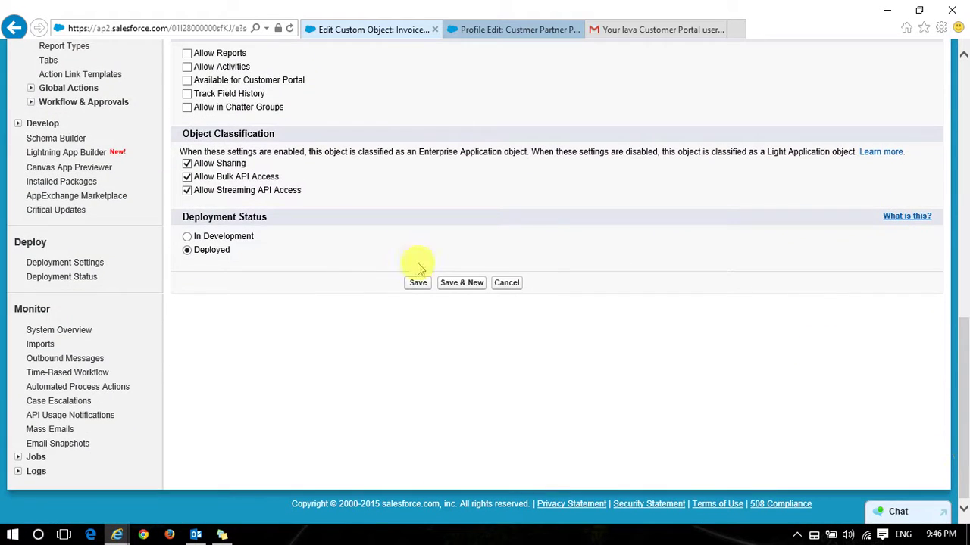
Enable Customer Portal, activities and Chatter groups on Invoice and save it
left_click(188, 81)
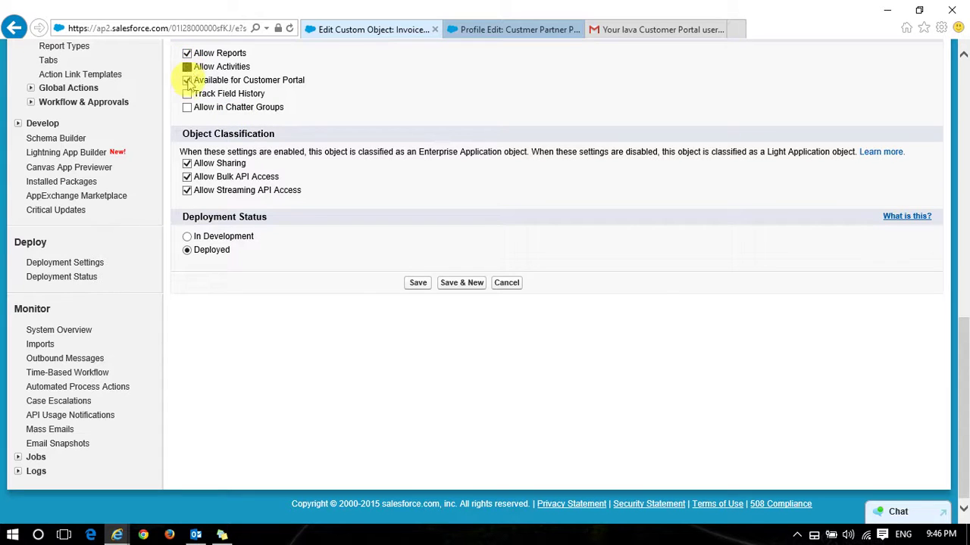
left_click(187, 67)
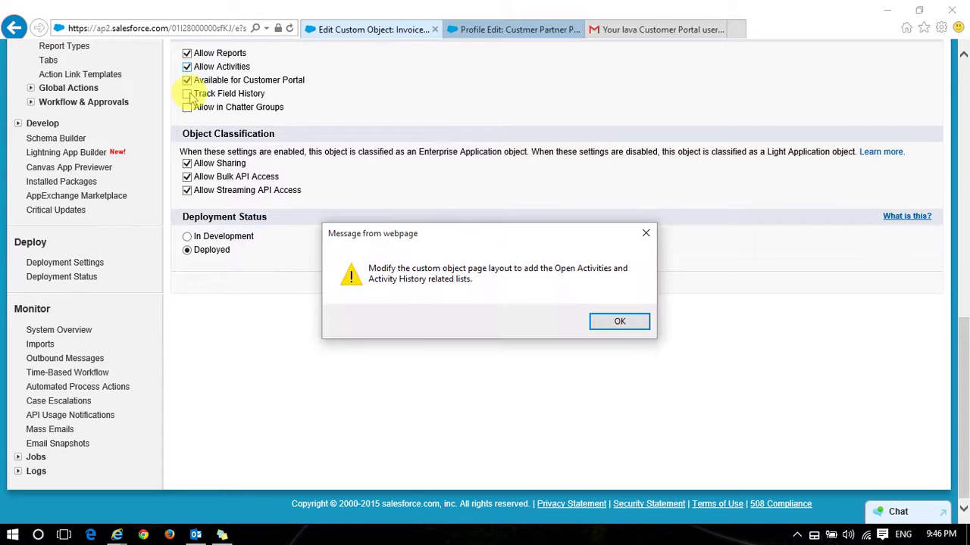
left_click(645, 232)
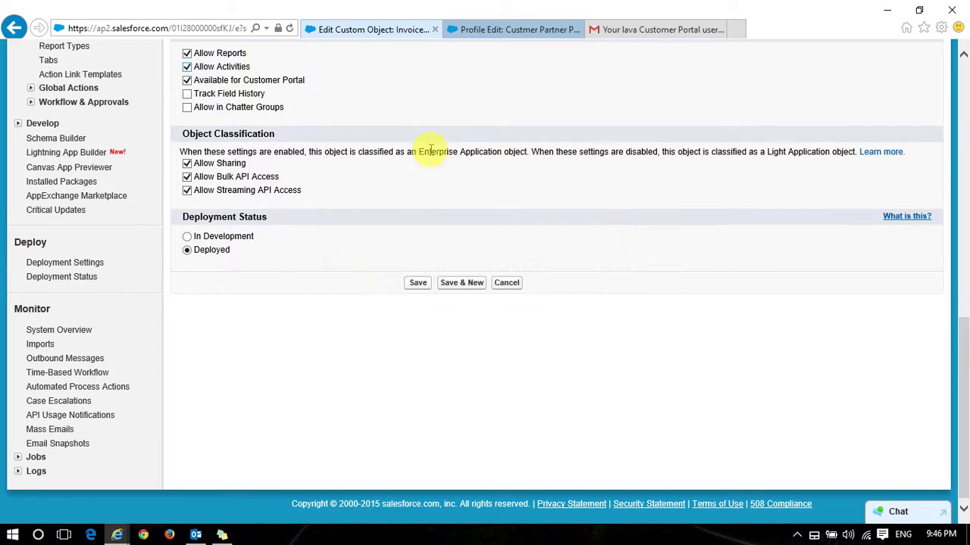
left_click(186, 109)
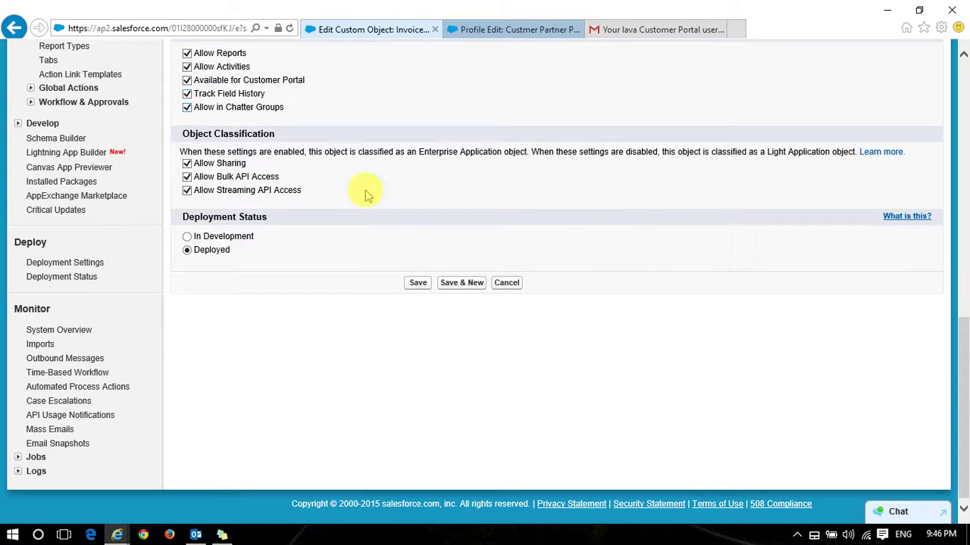
left_click(421, 285)
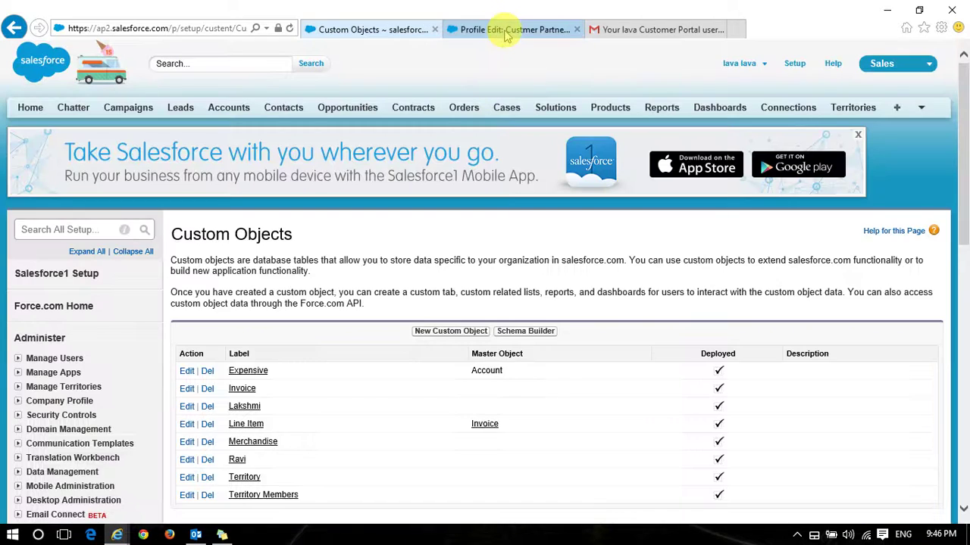
left_click(494, 29)
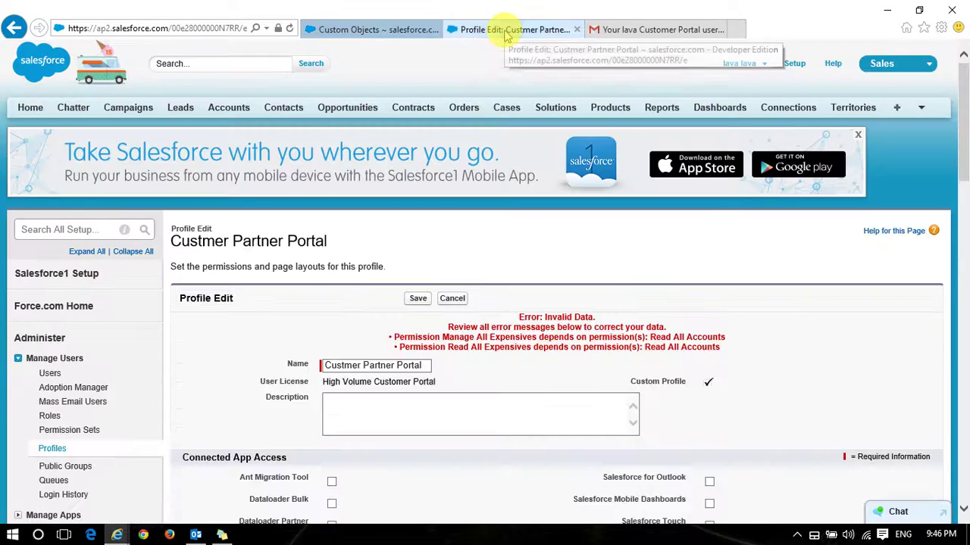
Cancel the failed edit, then grant Invoices Read through Modify All on the profile and save
left_click(451, 300)
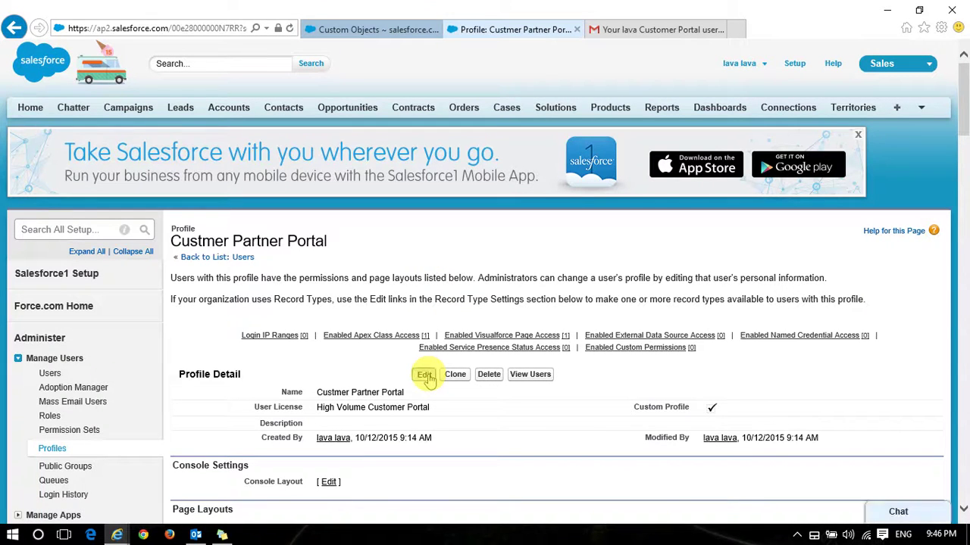
left_click(424, 375)
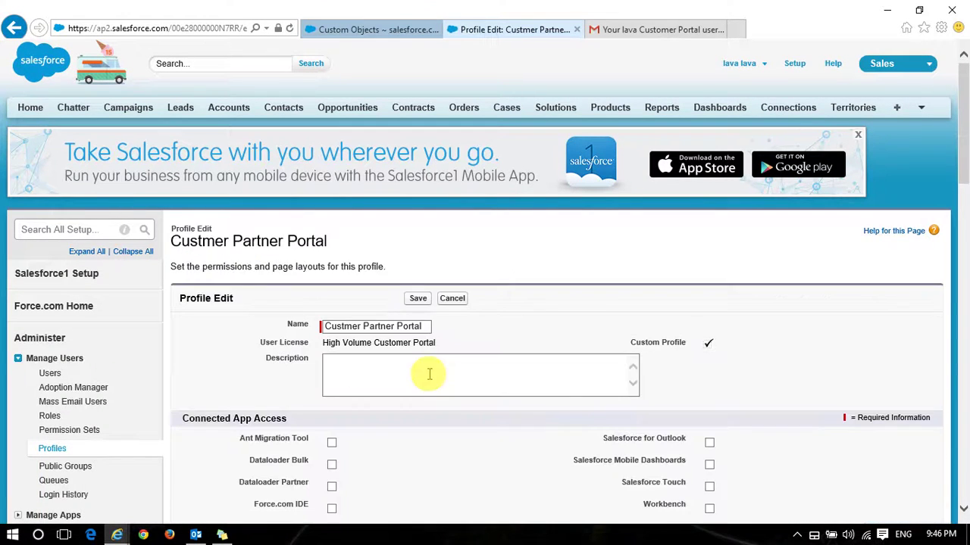
left_click_drag(956, 164, 964, 503)
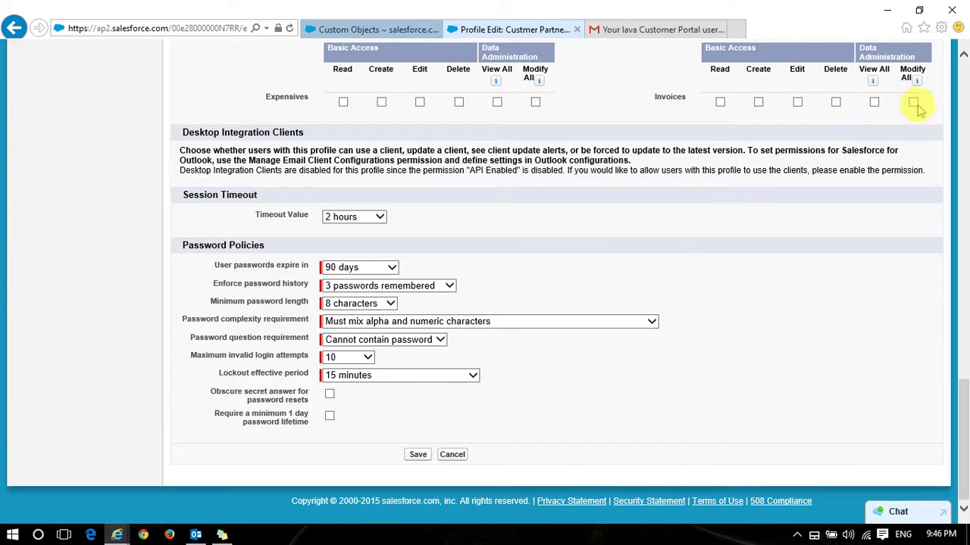
left_click(913, 104)
left_click(758, 103)
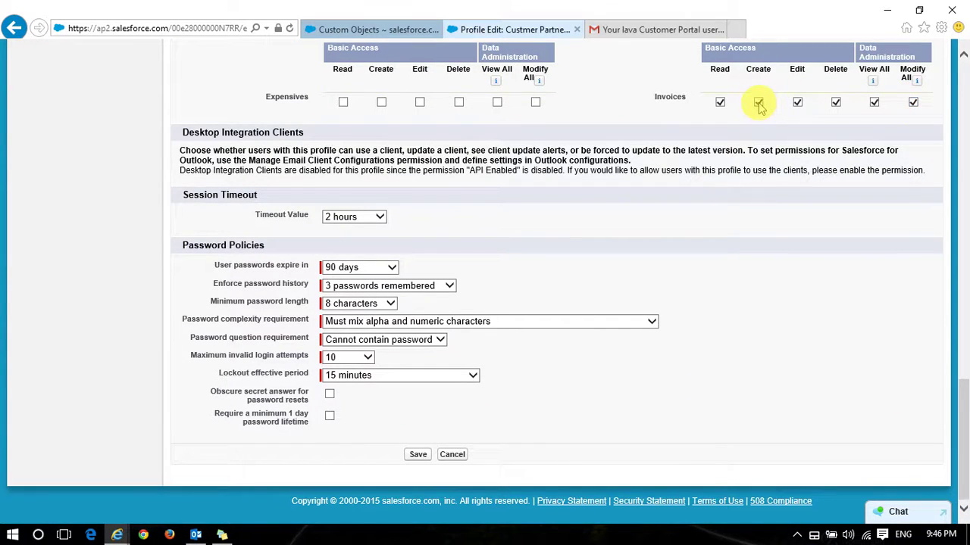
scroll(617, 102, "up", 20)
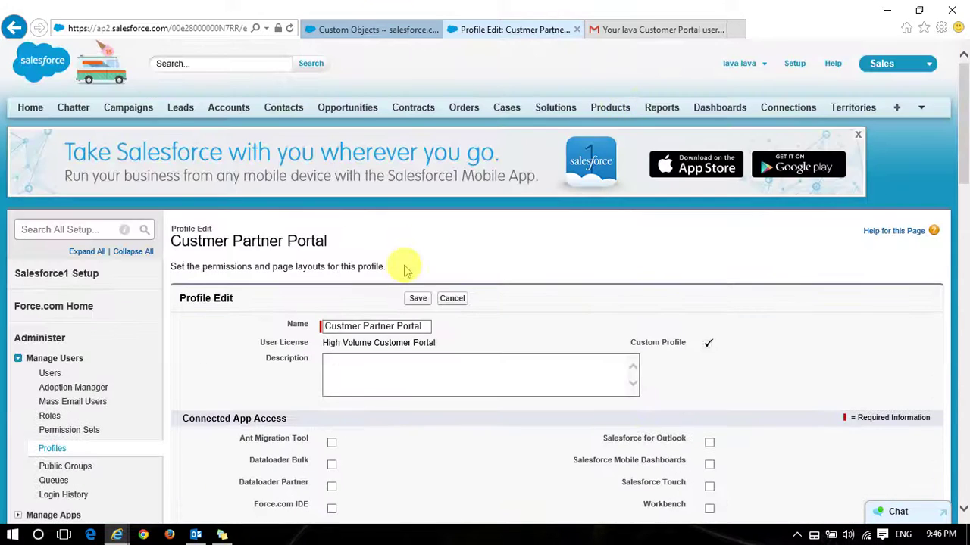
left_click(424, 302)
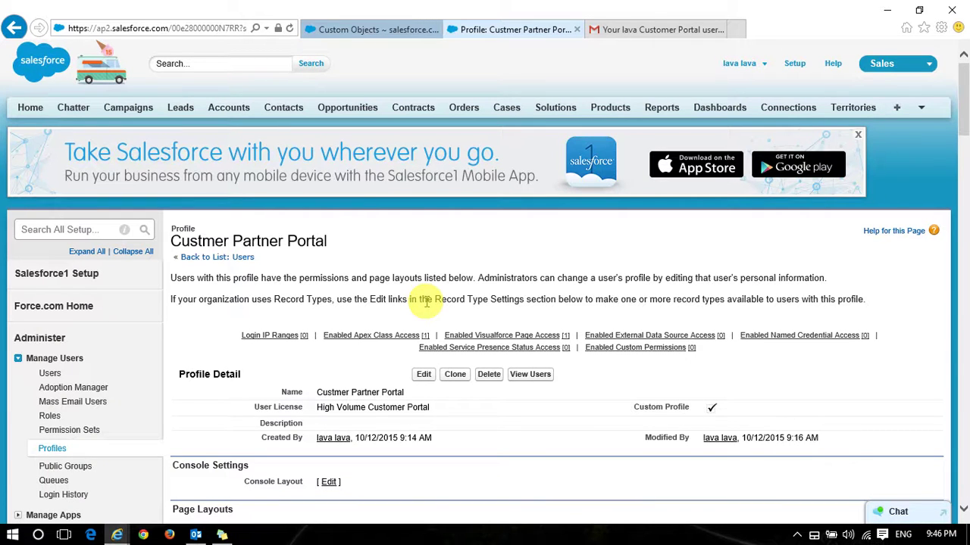
Open the portal user from All Users and set their Profile to Custmer Partner Portal
scroll(426, 300, "down", 3)
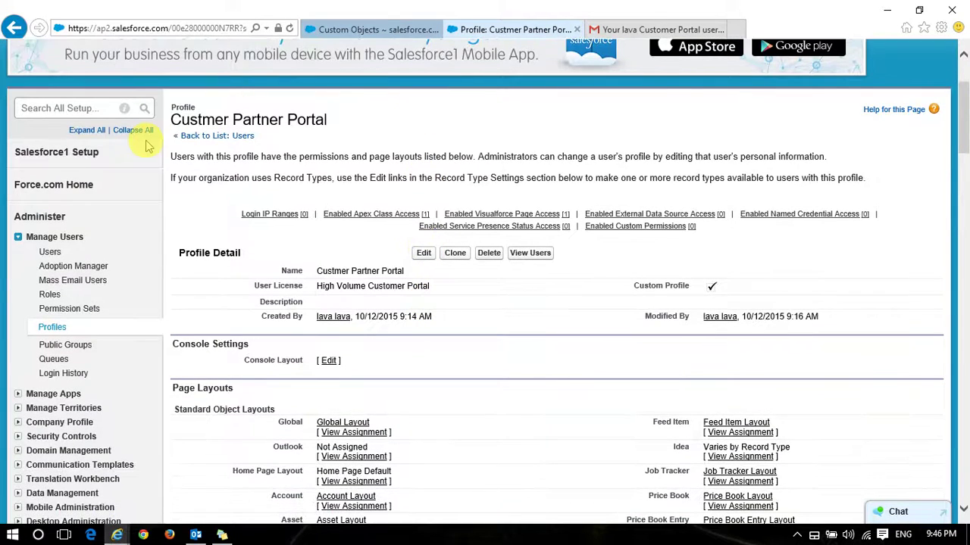
middle_click(50, 252)
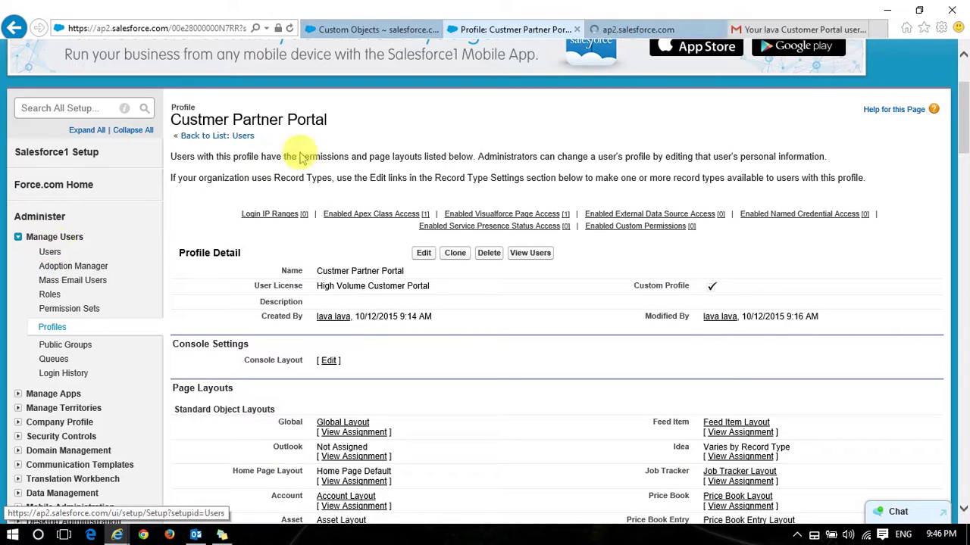
left_click(640, 34)
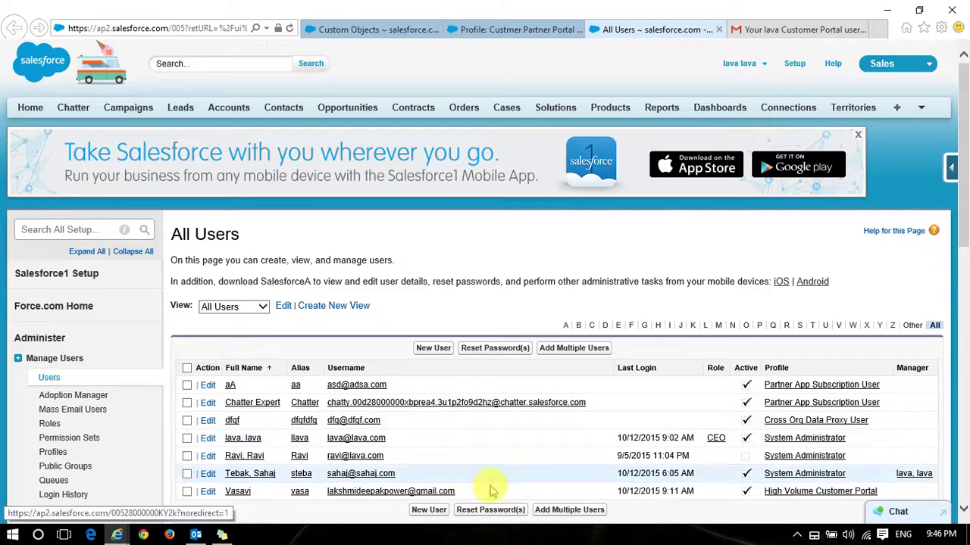
left_click(237, 492)
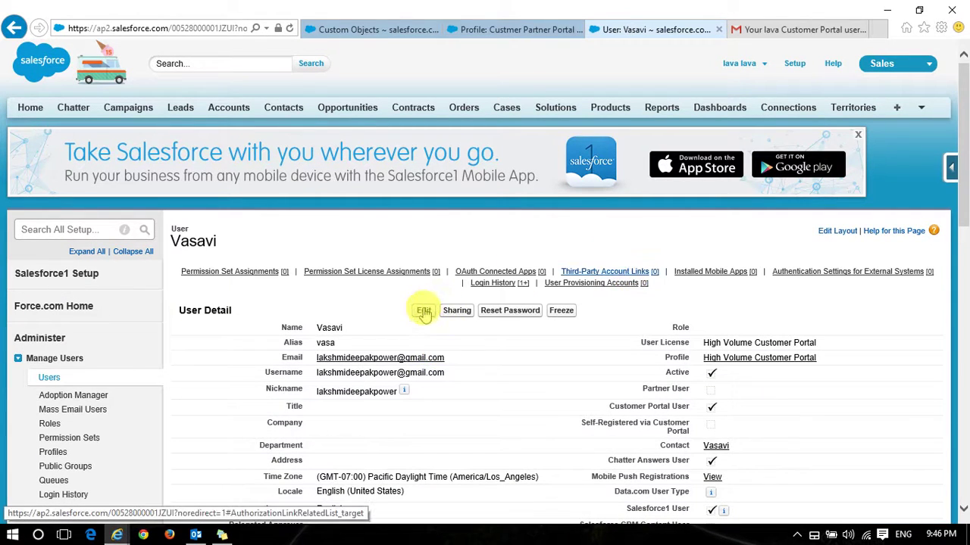
mouse_move(633, 281)
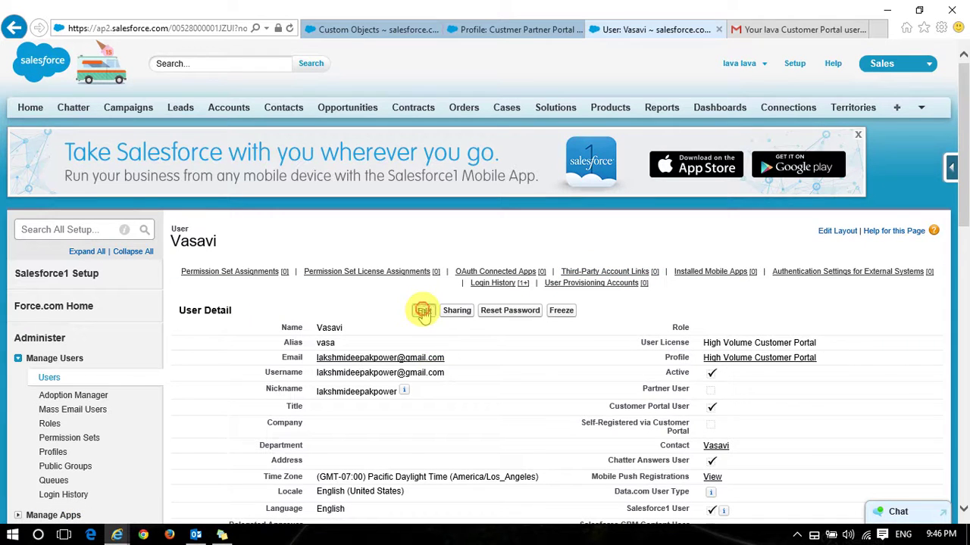
left_click(423, 312)
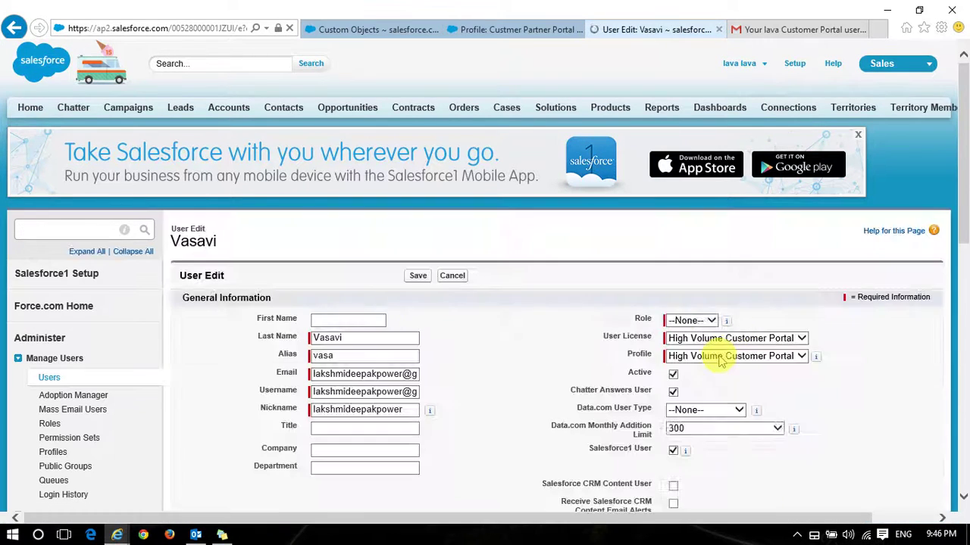
left_click(804, 363)
left_click(791, 346)
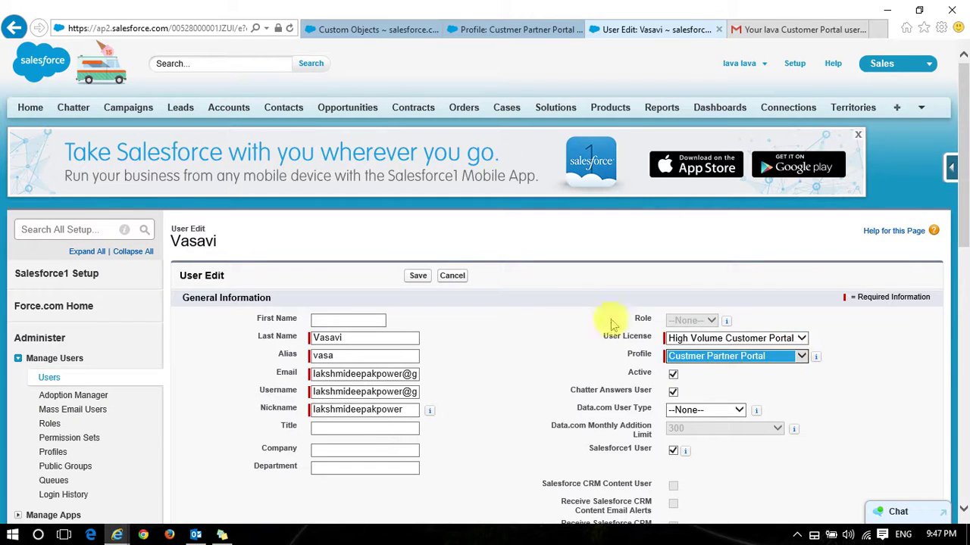
left_click(418, 277)
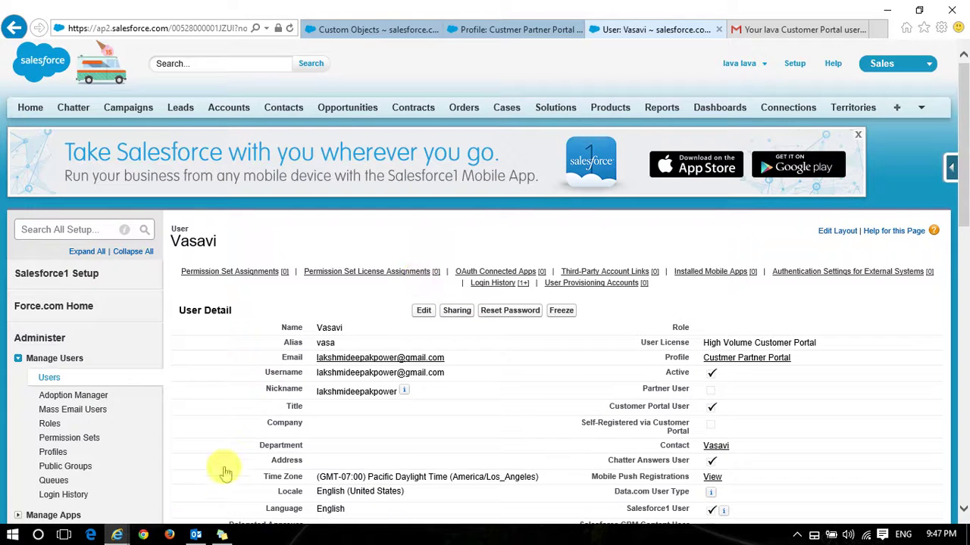
Check the InPrivate portal home page (Home, Cases, Reports, Dashboards), then return to Custom Objects
mouse_move(117, 536)
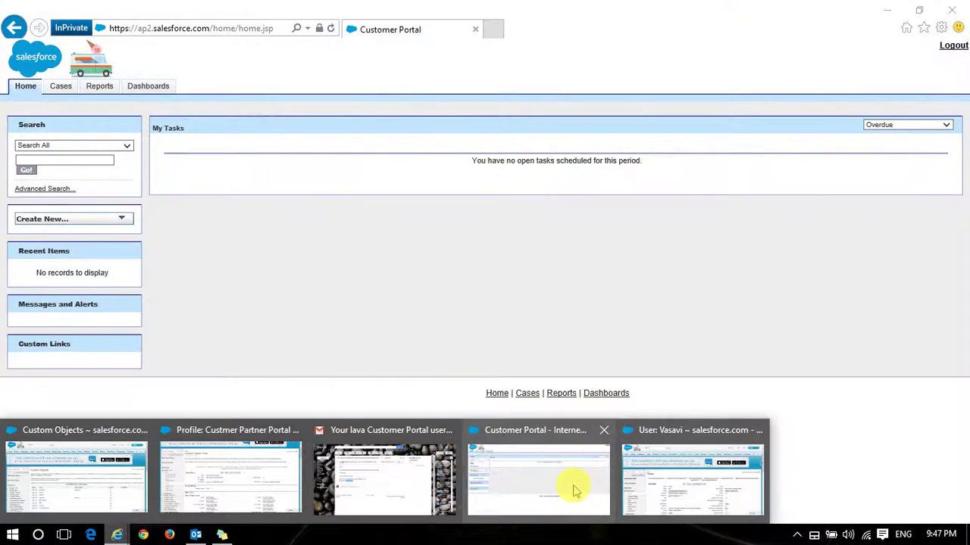
left_click(574, 491)
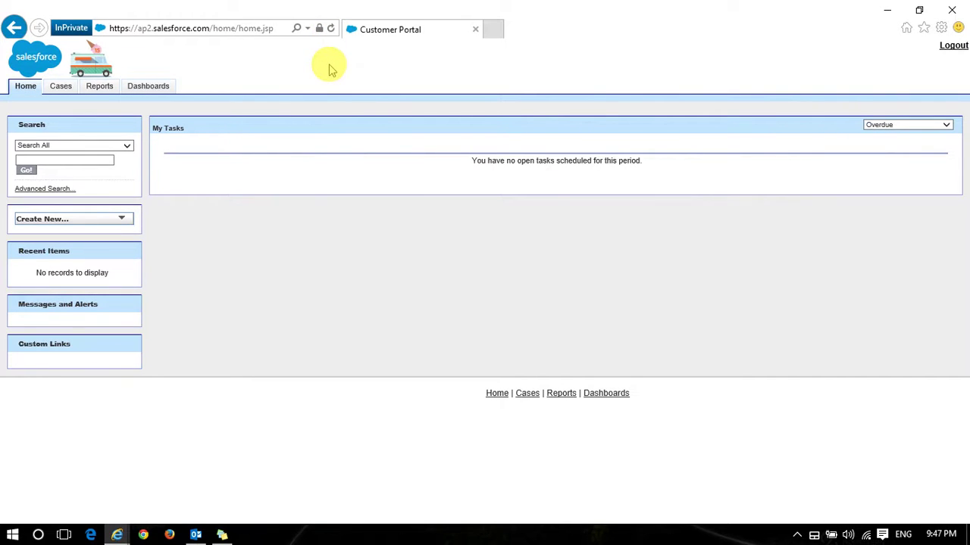
left_click(117, 536)
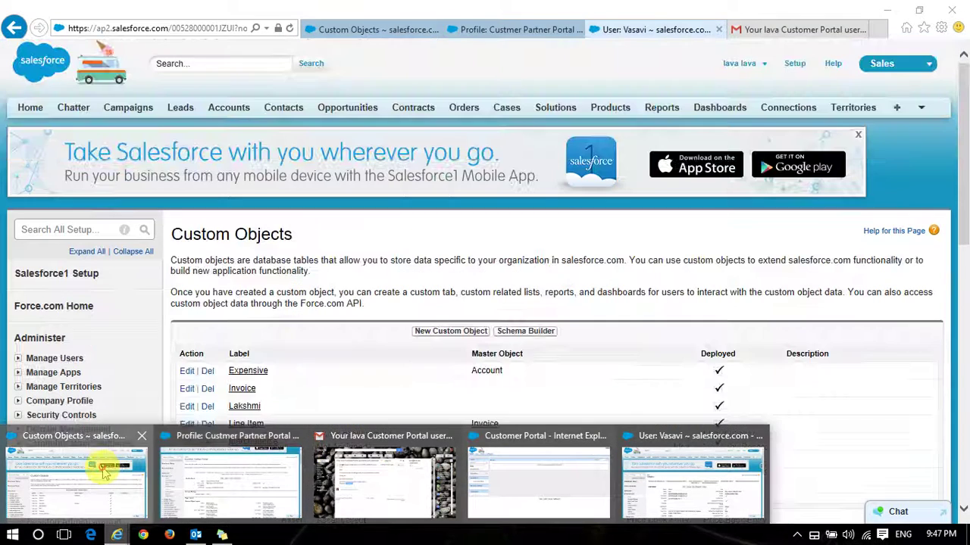
left_click(105, 470)
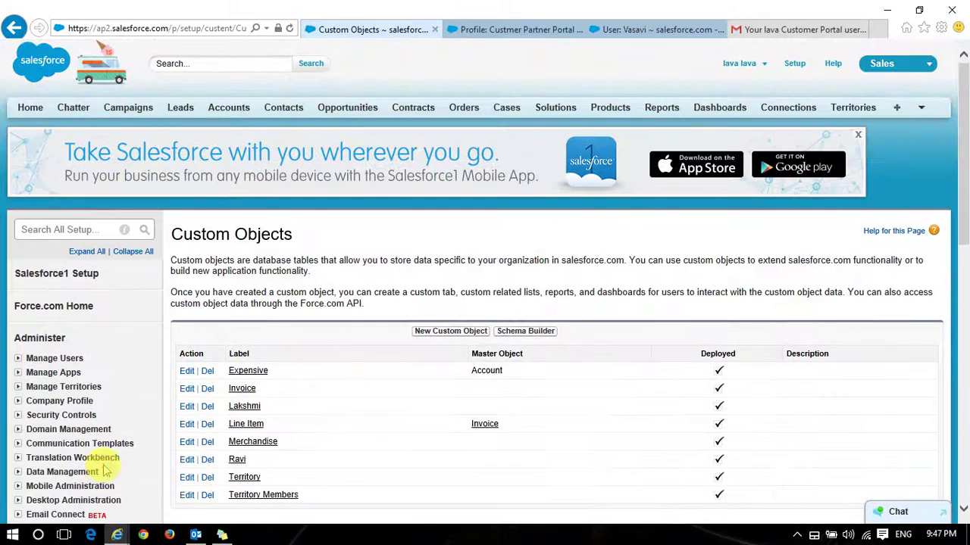
Find 'cust' in Quick Find, open the Customer Portal settings and review its Assigned Profiles
left_click(59, 237)
type("p")
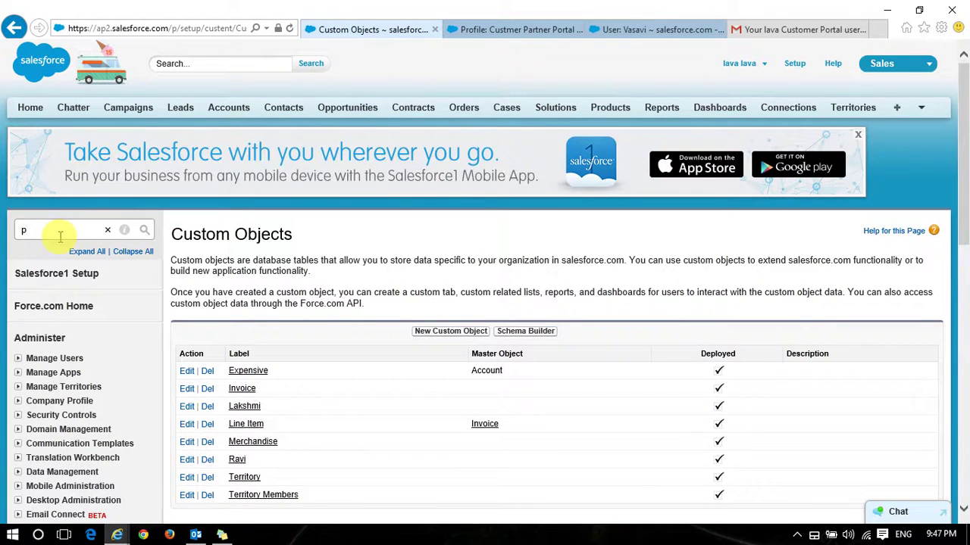
key("BackSpace")
type("cust")
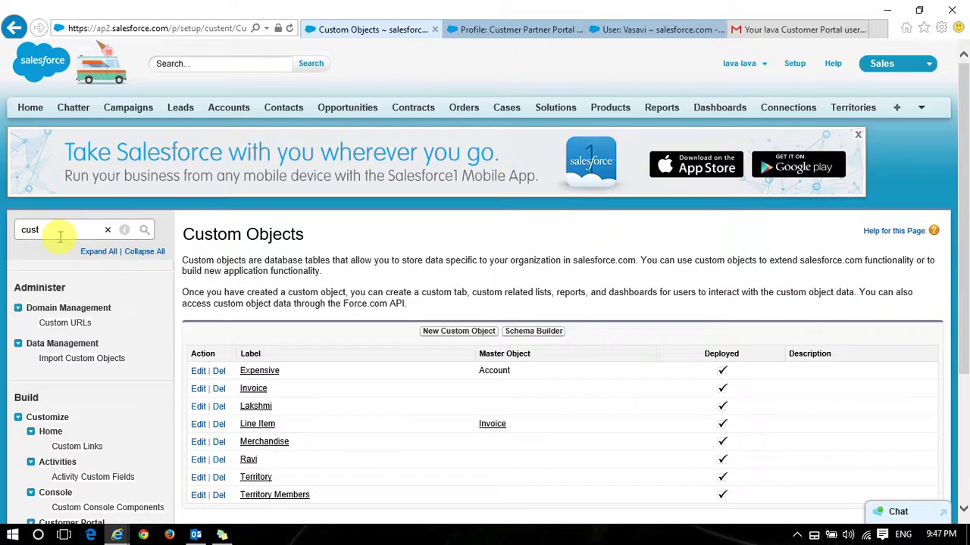
scroll(60, 385, "down", 3)
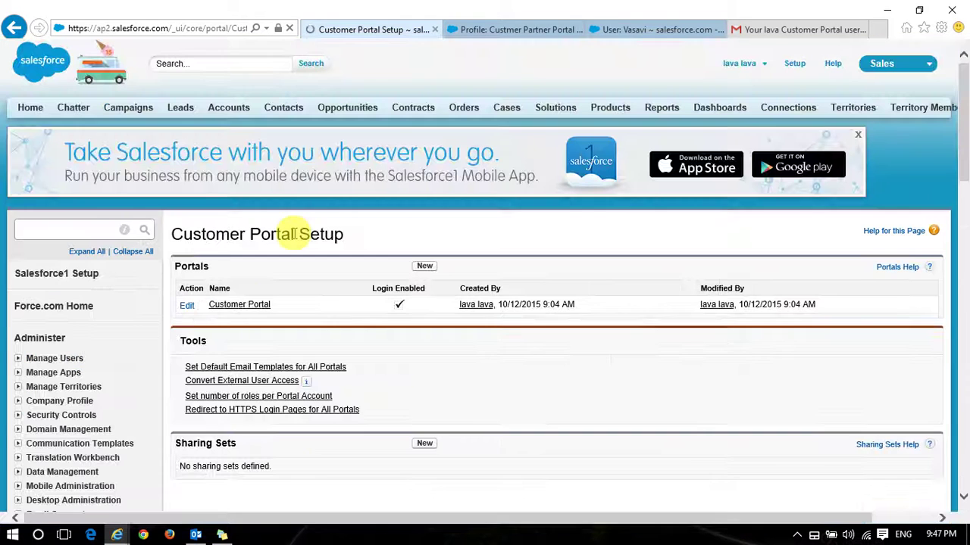
left_click(256, 305)
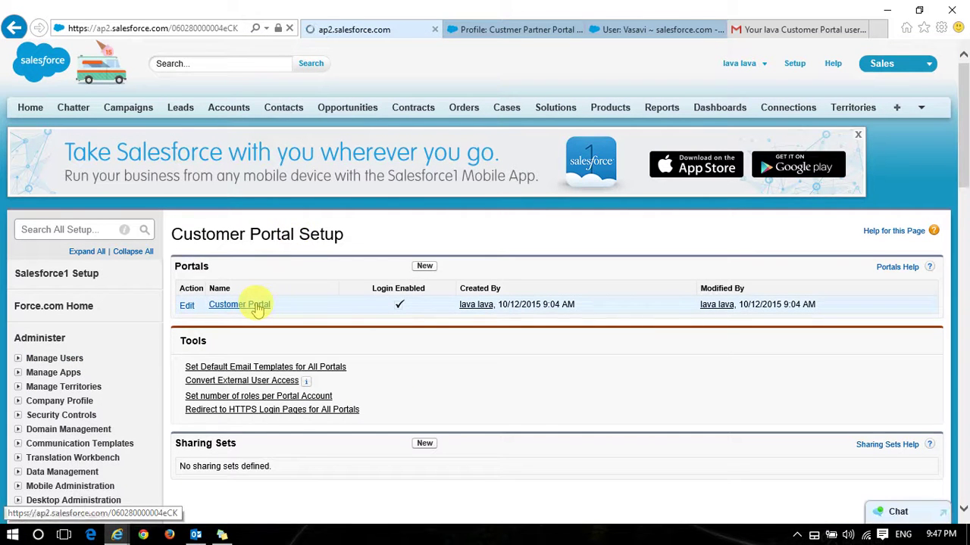
scroll(388, 343, "down", 3)
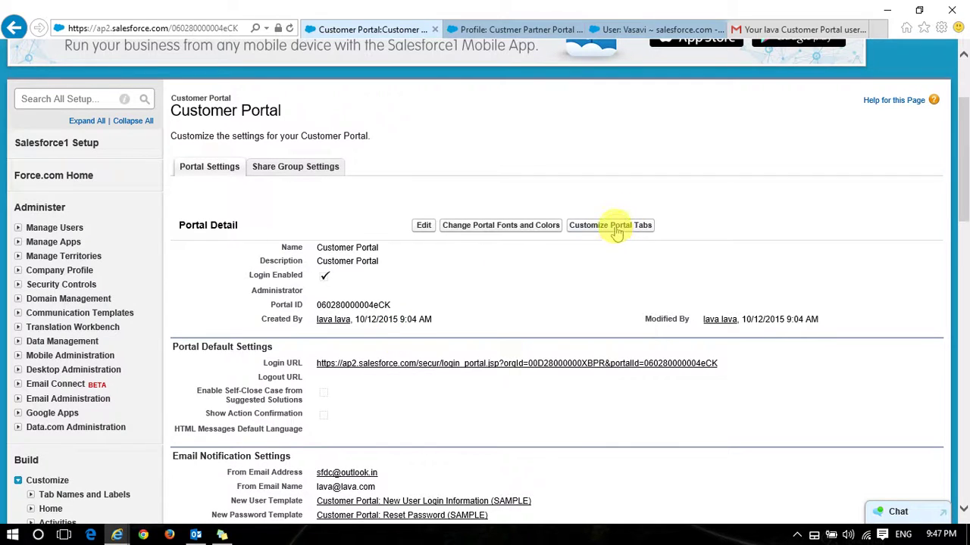
scroll(561, 301, "down", 7)
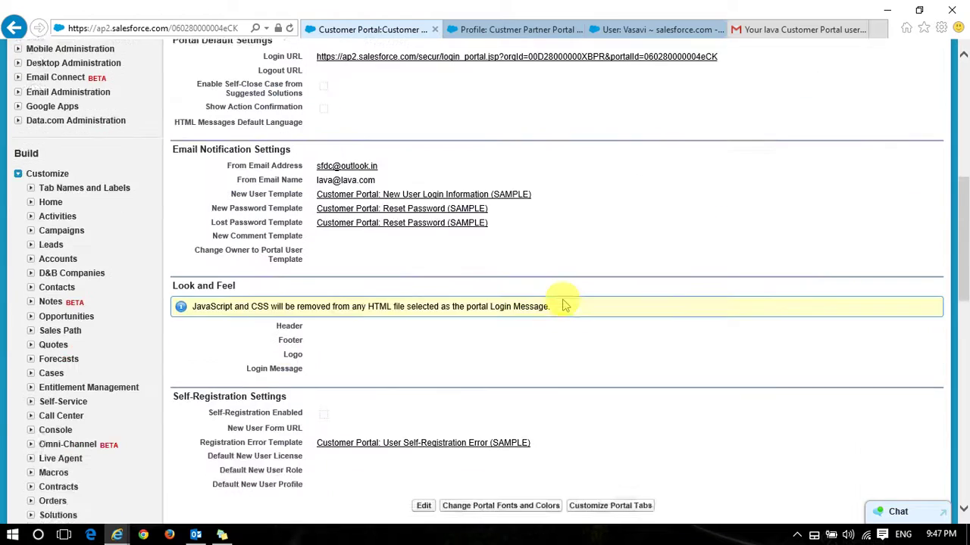
scroll(563, 304, "down", 6)
scroll(563, 303, "up", 3)
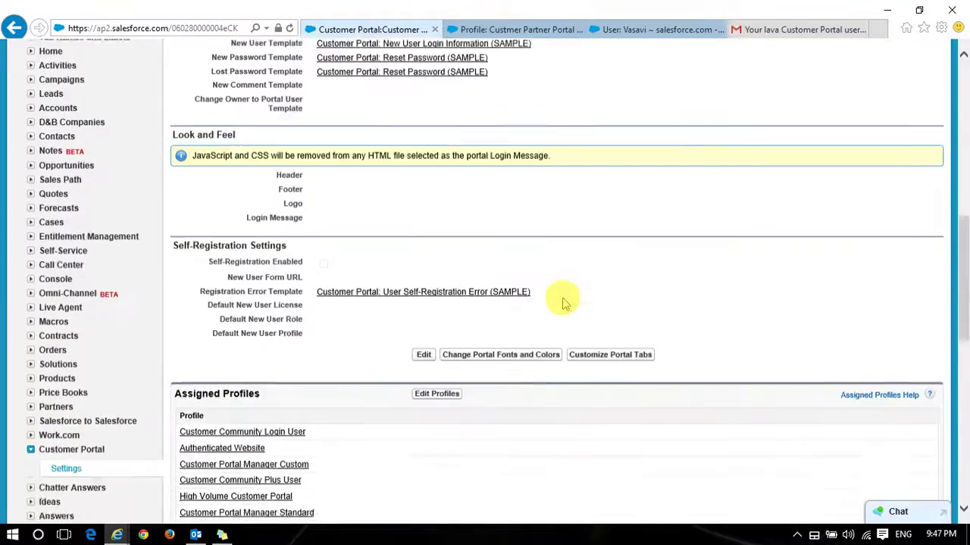
scroll(563, 303, "up", 9)
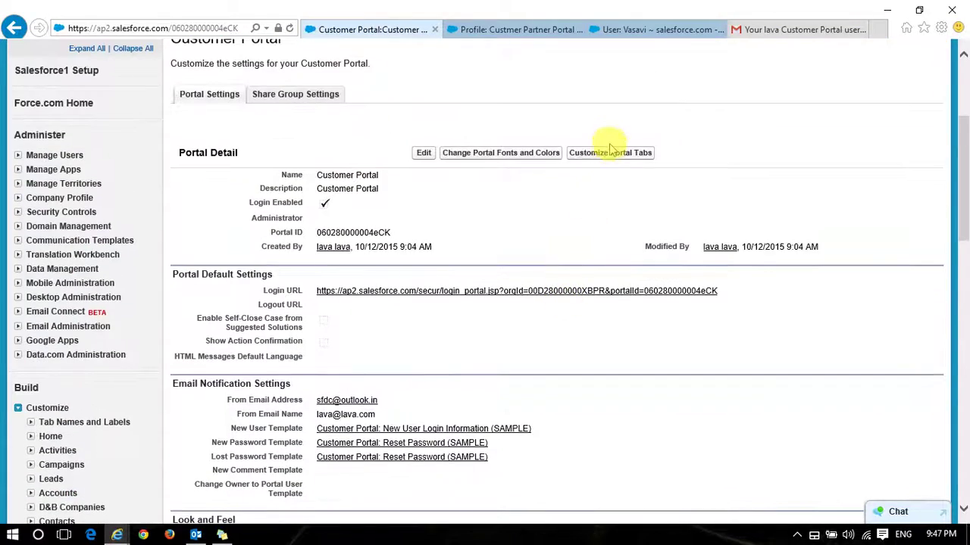
scroll(610, 163, "down", 14)
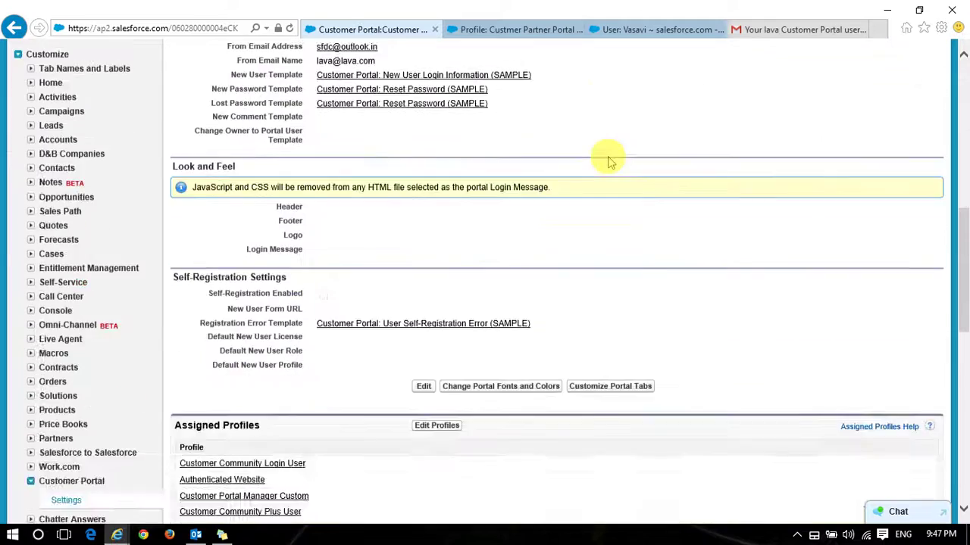
scroll(610, 163, "down", 2)
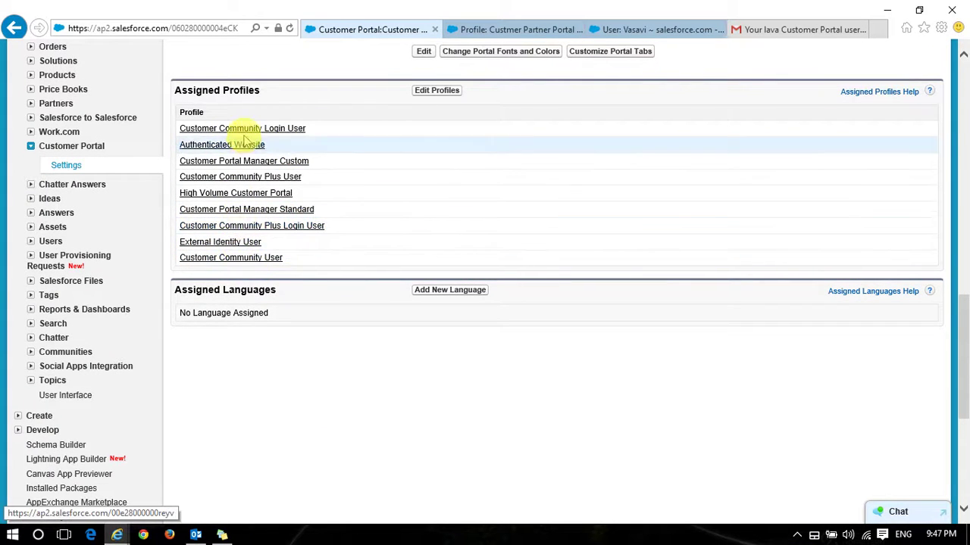
Tick Active for Custmer Partner Portal in the portal's Edit Profiles list and save
left_click(436, 91)
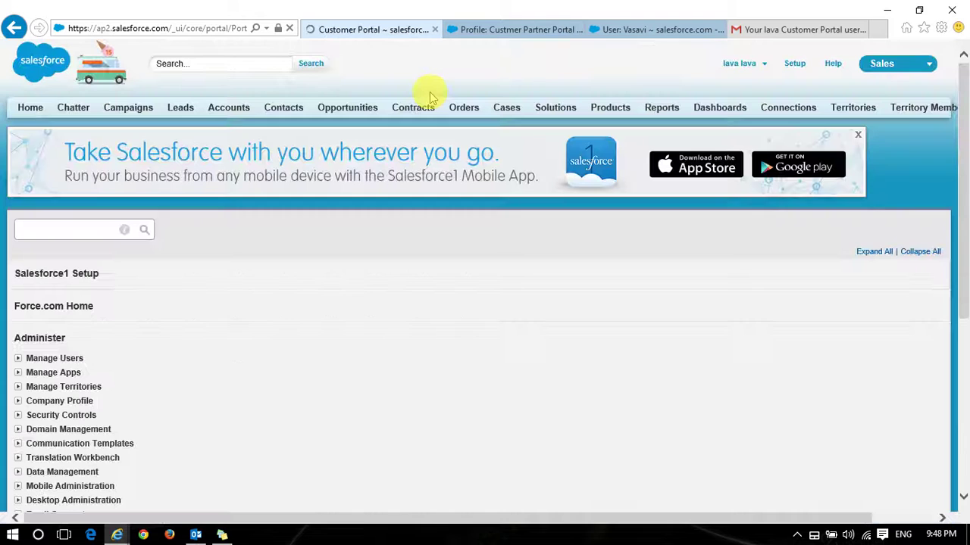
scroll(420, 278, "down", 2)
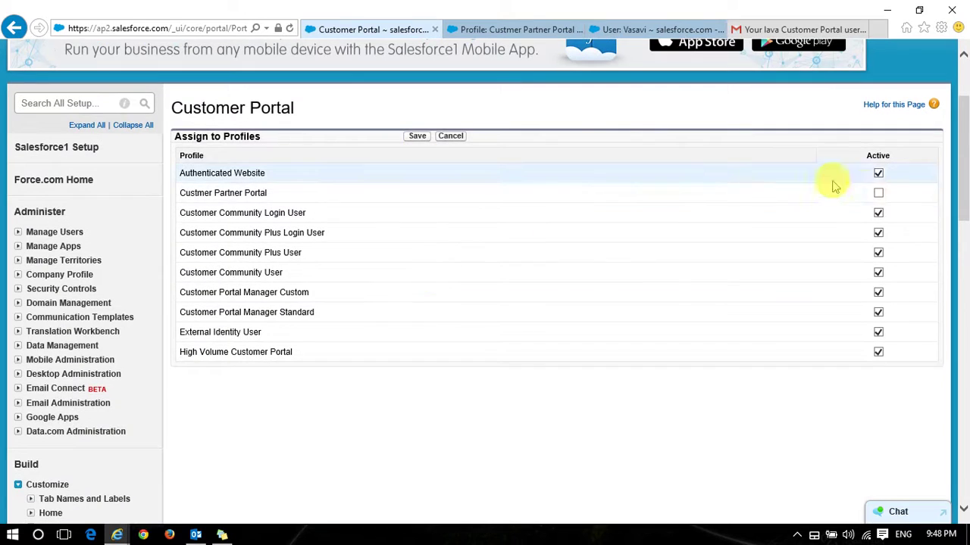
left_click(878, 193)
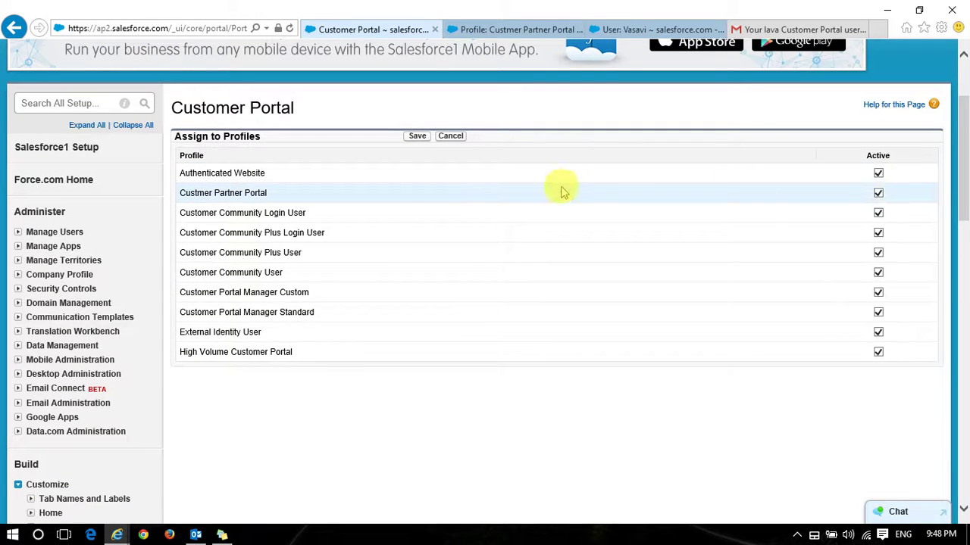
left_click(415, 137)
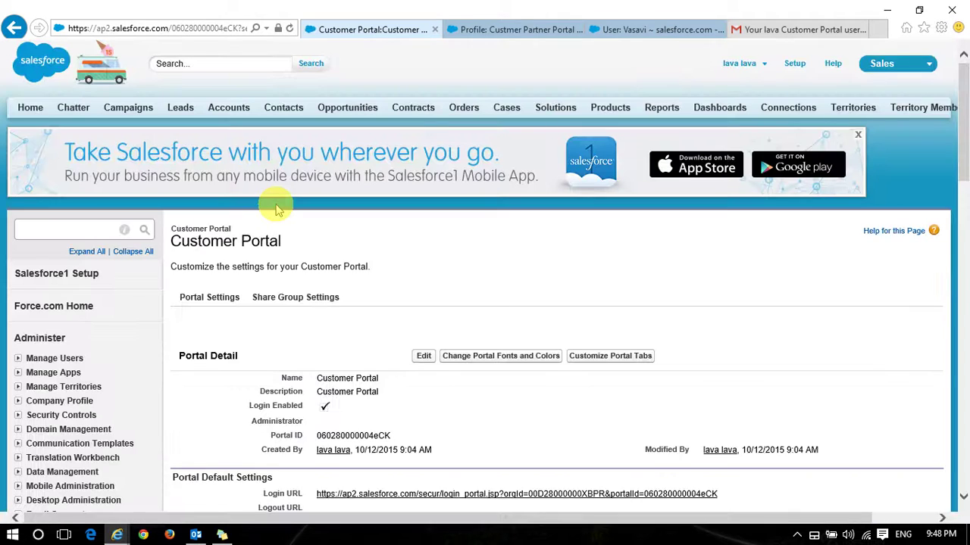
Move Invoices from Available Tabs into the Customer Portal's selected tabs and save
left_click(593, 360)
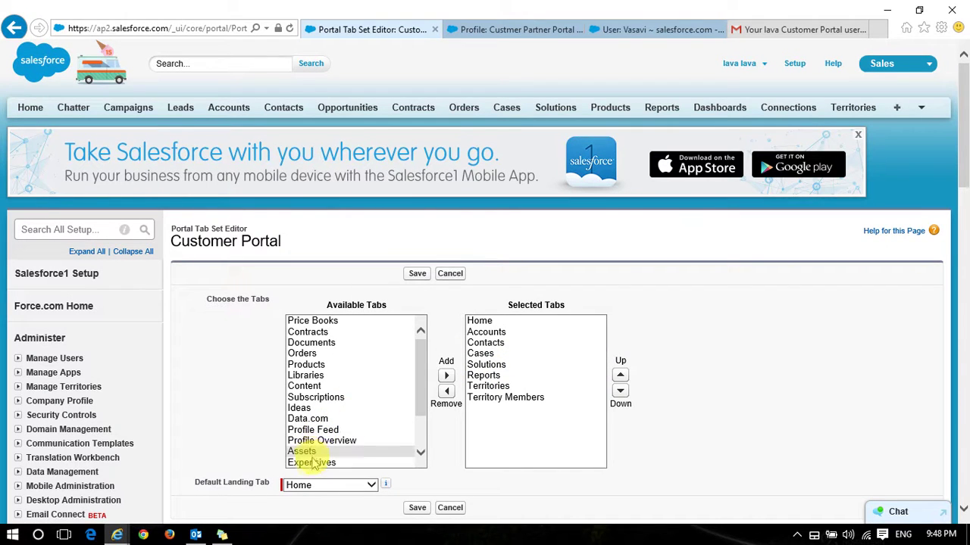
left_click(303, 355)
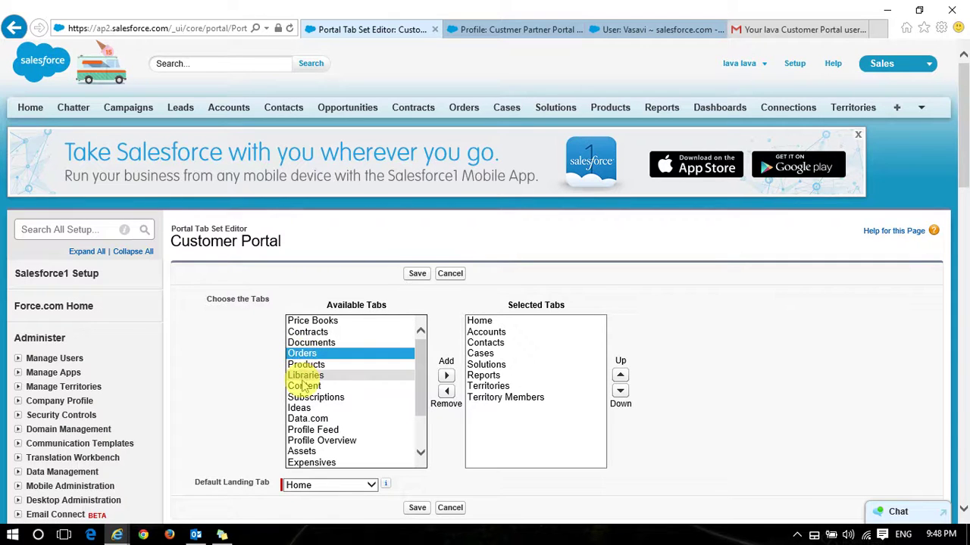
key("Down")
key("Down")
key("Down")
key("Down")
key("Down")
key("Down")
key("Down")
key("Down")
key("Down")
key("Down")
key("Down")
key("Down")
key("Down")
key("Down")
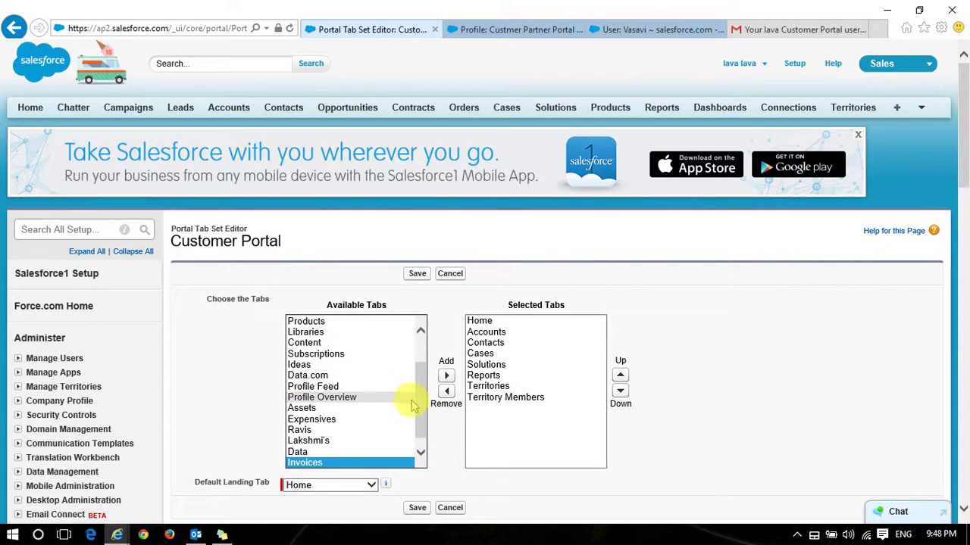
left_click(446, 377)
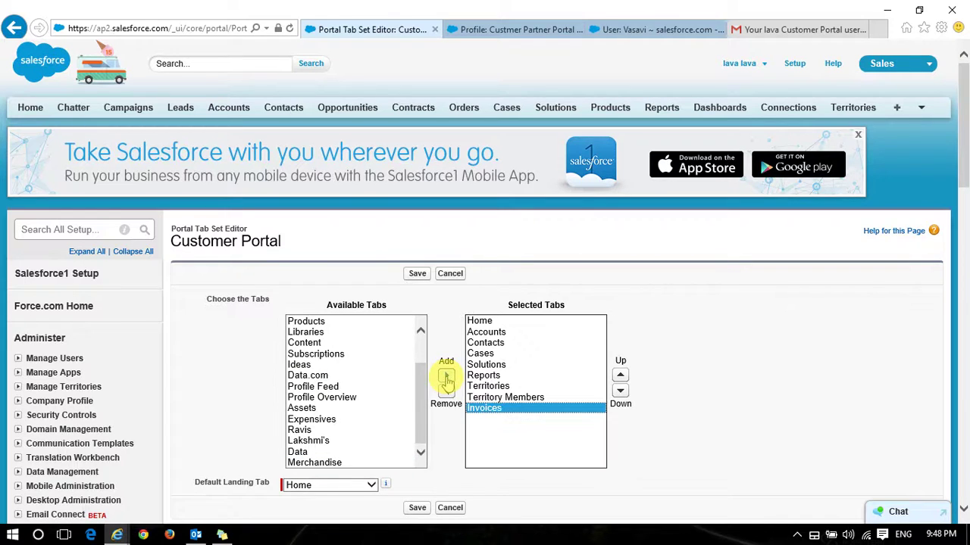
left_click(417, 508)
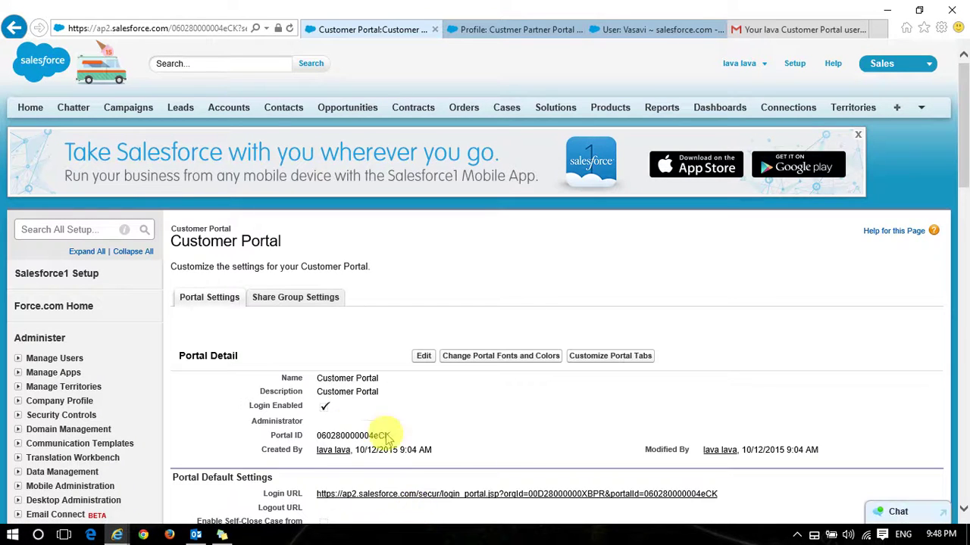
mouse_move(118, 534)
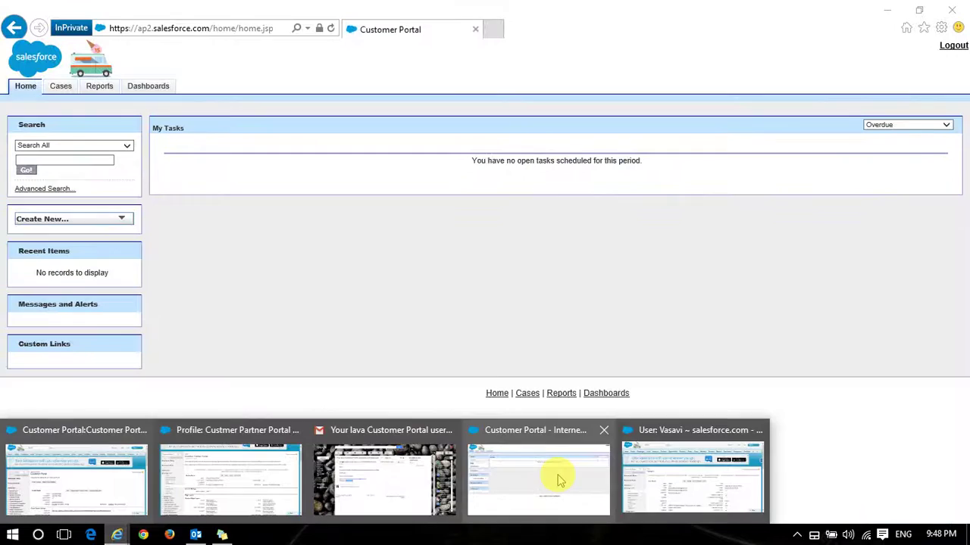
left_click(558, 480)
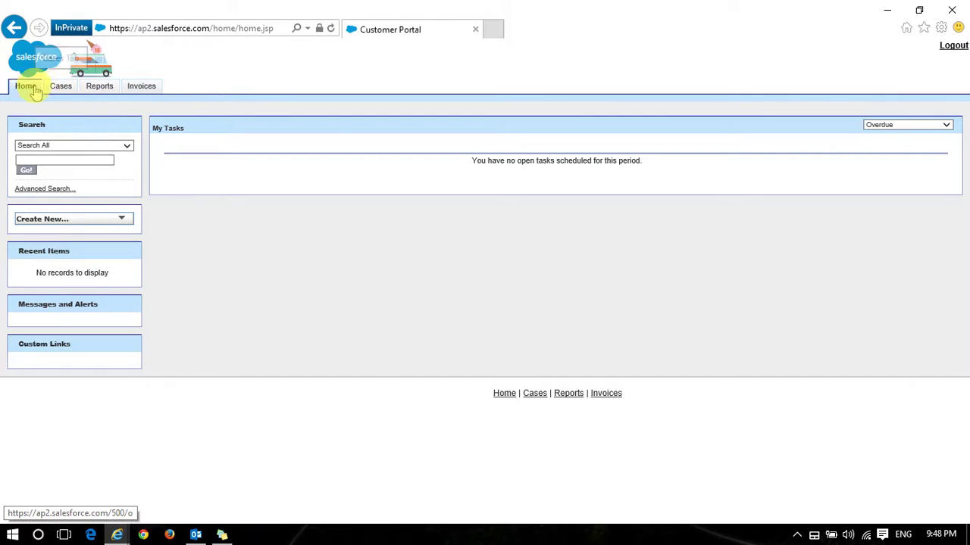
left_click(118, 535)
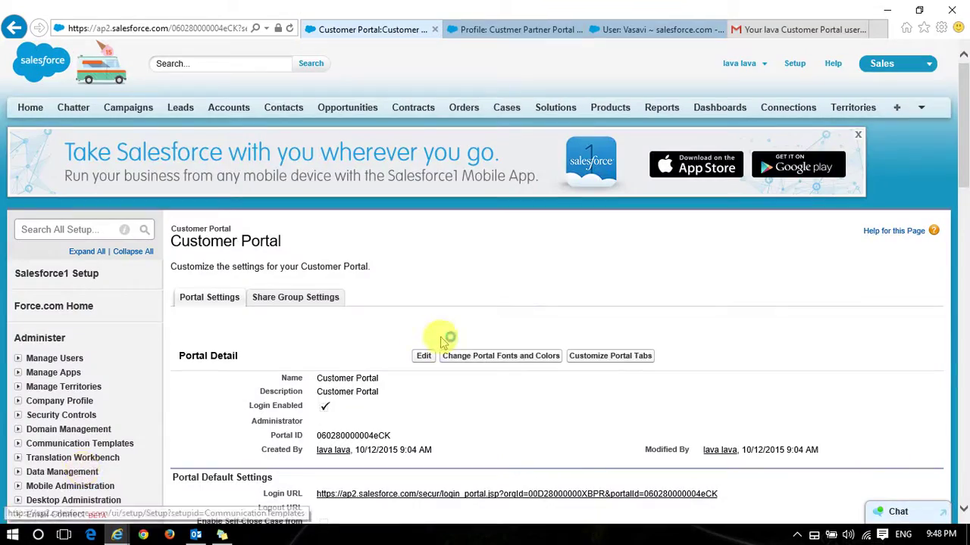
scroll(444, 307, "down", 3)
scroll(444, 308, "down", 15)
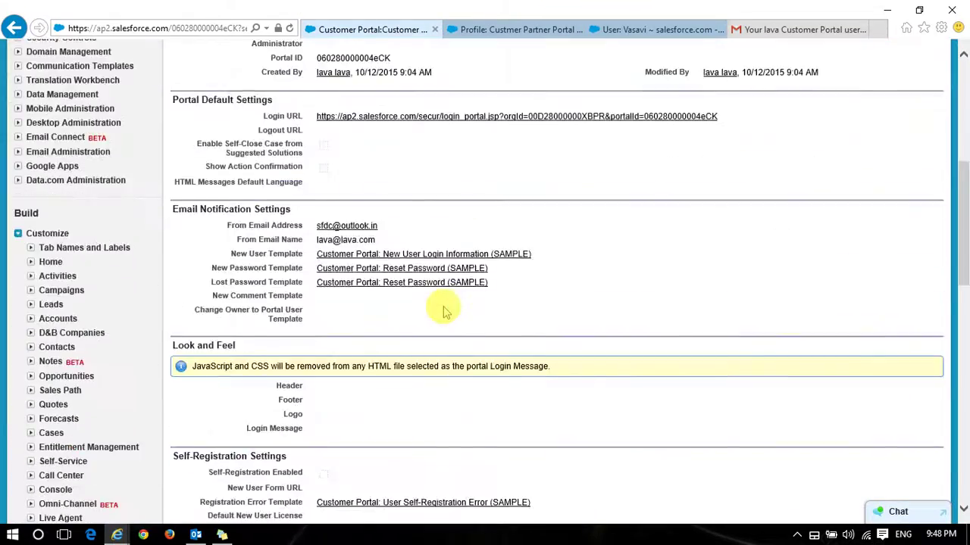
scroll(444, 301, "up", 18)
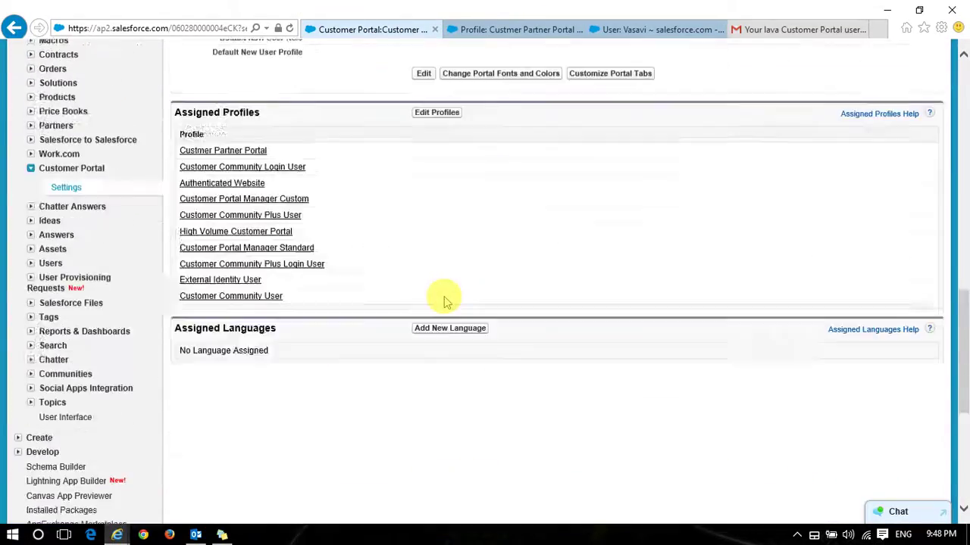
left_click(628, 185)
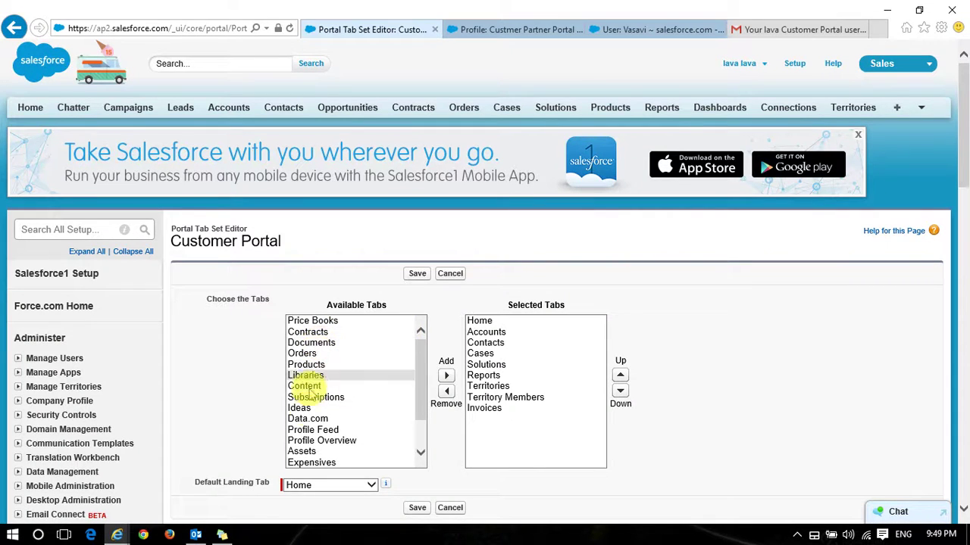
left_click_drag(314, 415, 311, 477)
key("Home")
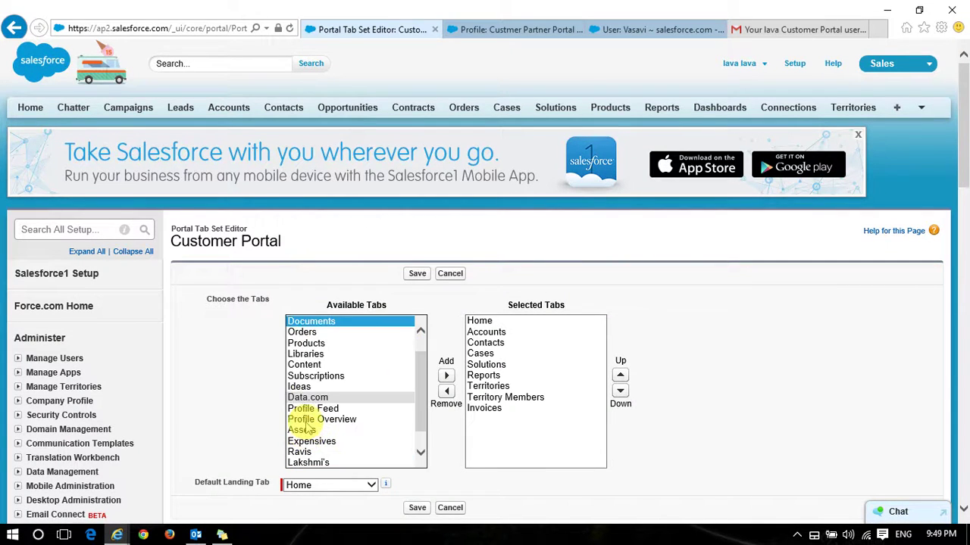
key("d")
key("d")
key("d")
key("d")
key("d")
key("d")
key("d")
key("d")
key("d")
key("d")
key("d")
key("d")
key("d")
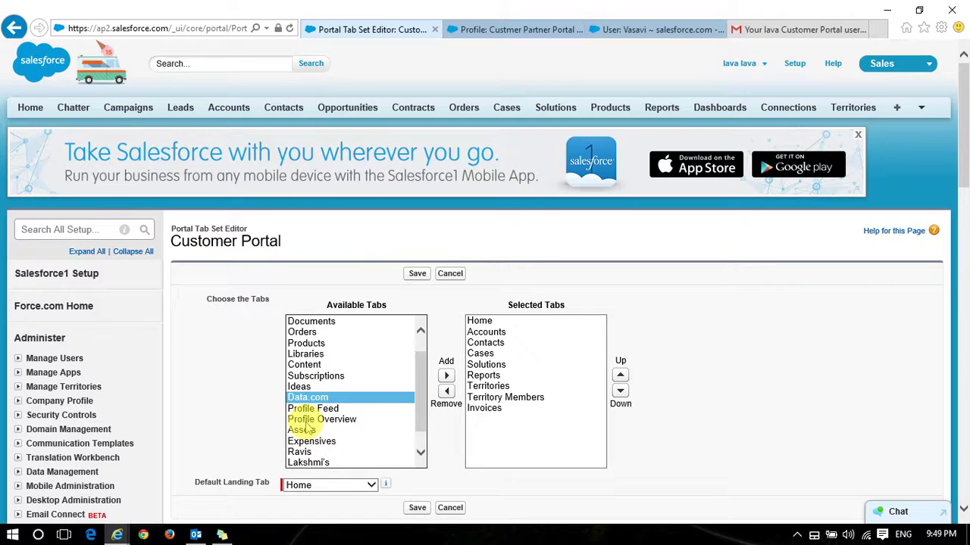
key("d")
key("d")
key("d")
key("d")
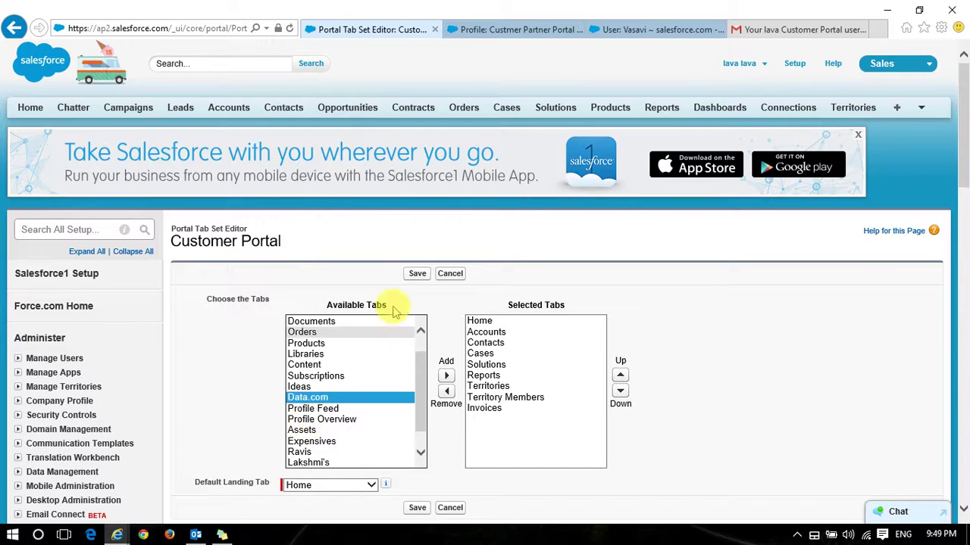
left_click(452, 276)
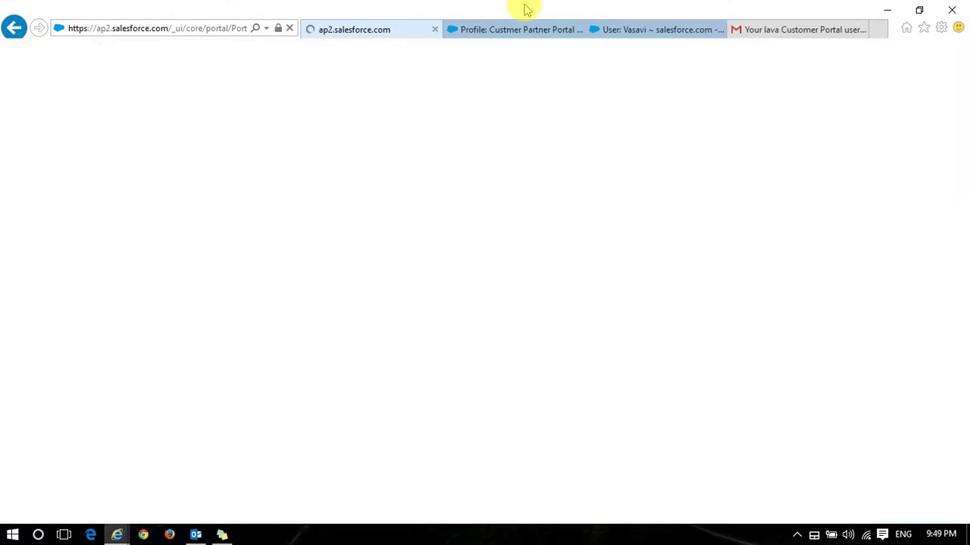
left_click(524, 35)
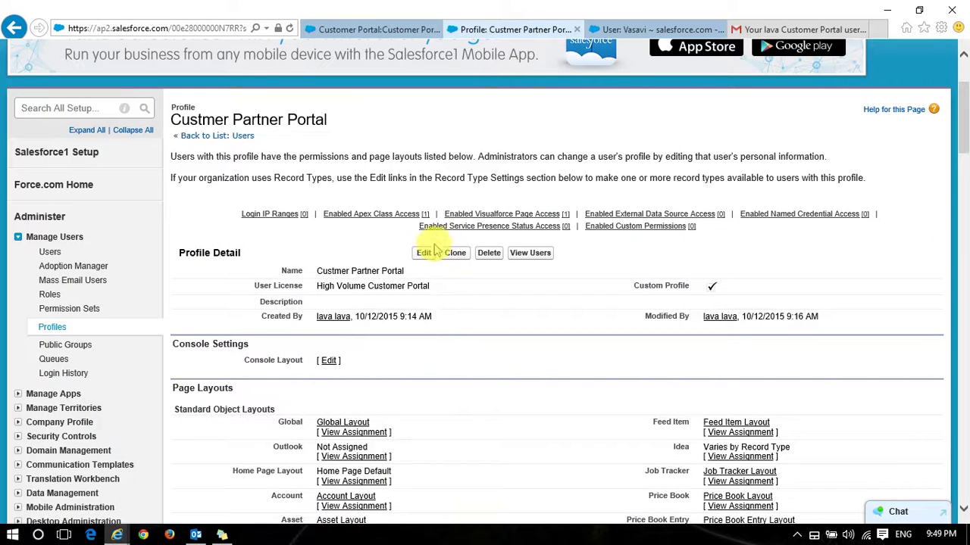
left_click(425, 254)
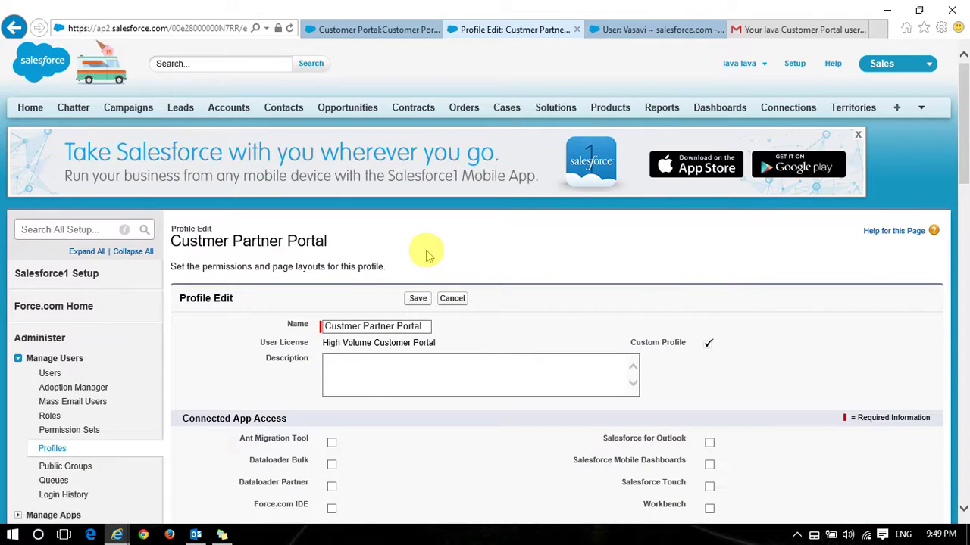
scroll(425, 255, "down", 20)
scroll(425, 255, "up", 5)
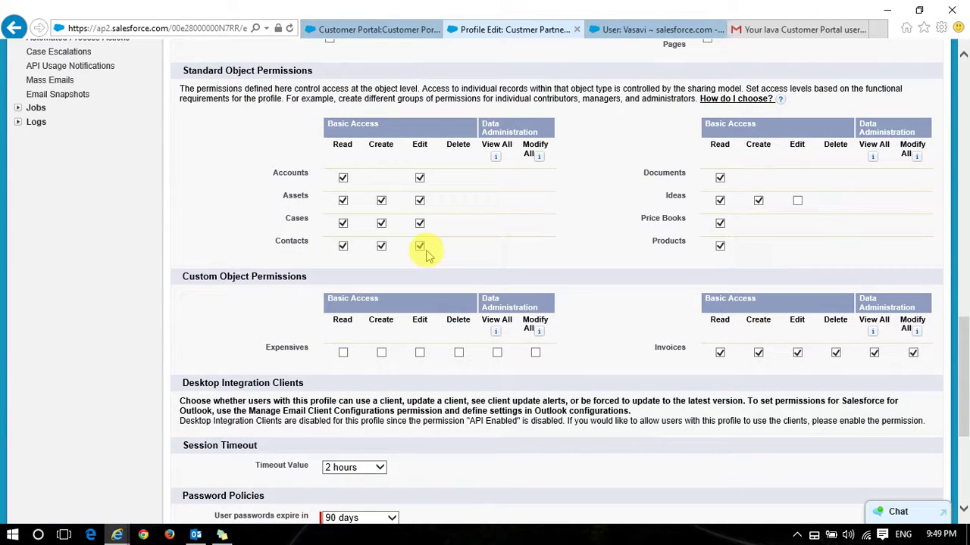
scroll(425, 254, "up", 5)
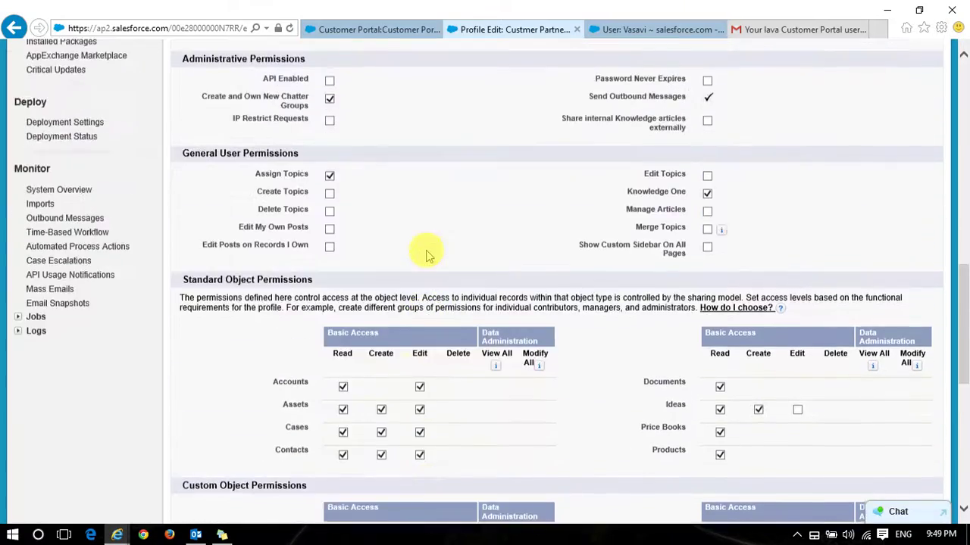
scroll(424, 254, "up", 8)
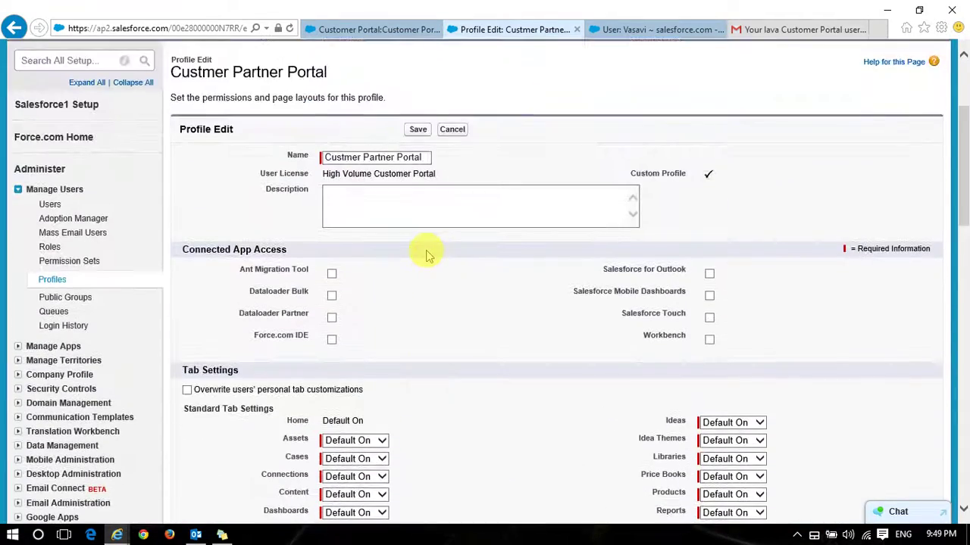
scroll(425, 255, "up", 1)
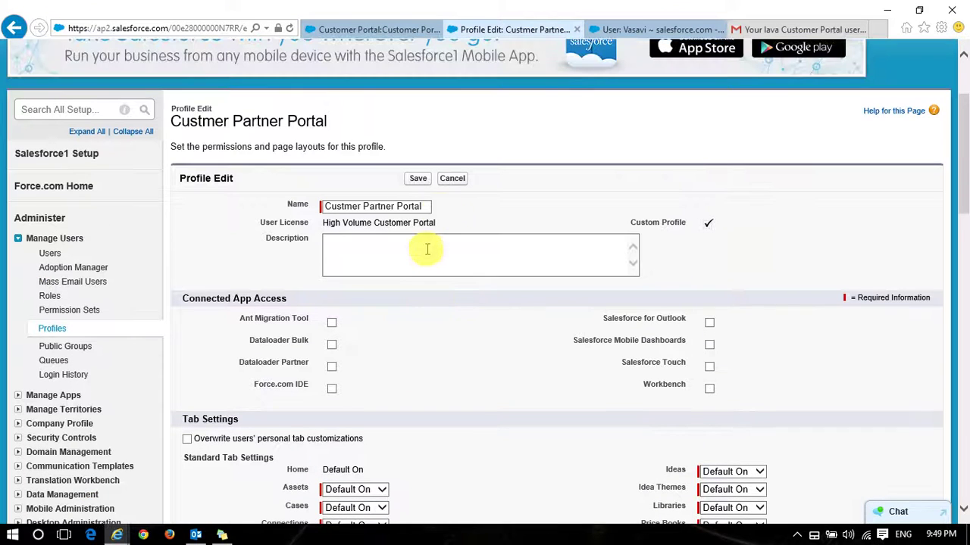
left_click(452, 178)
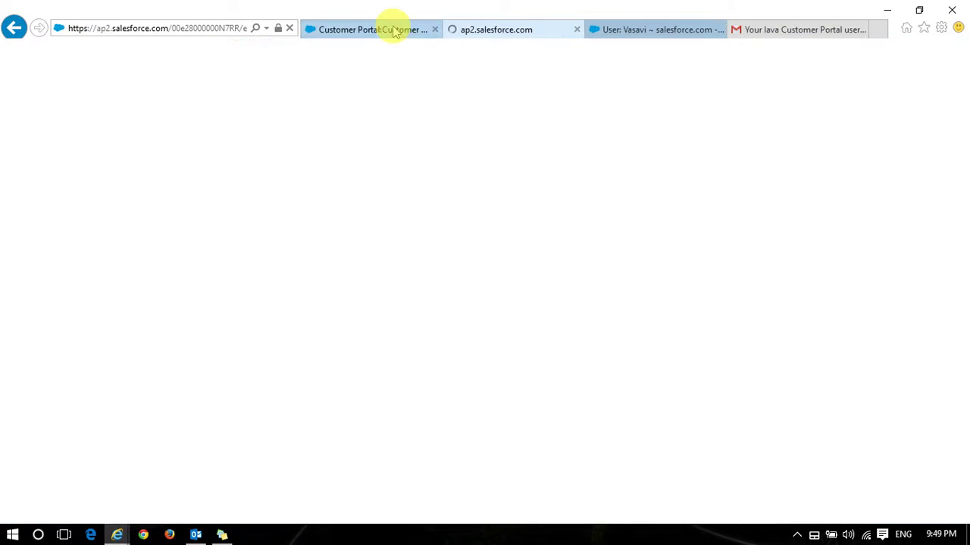
left_click(394, 28)
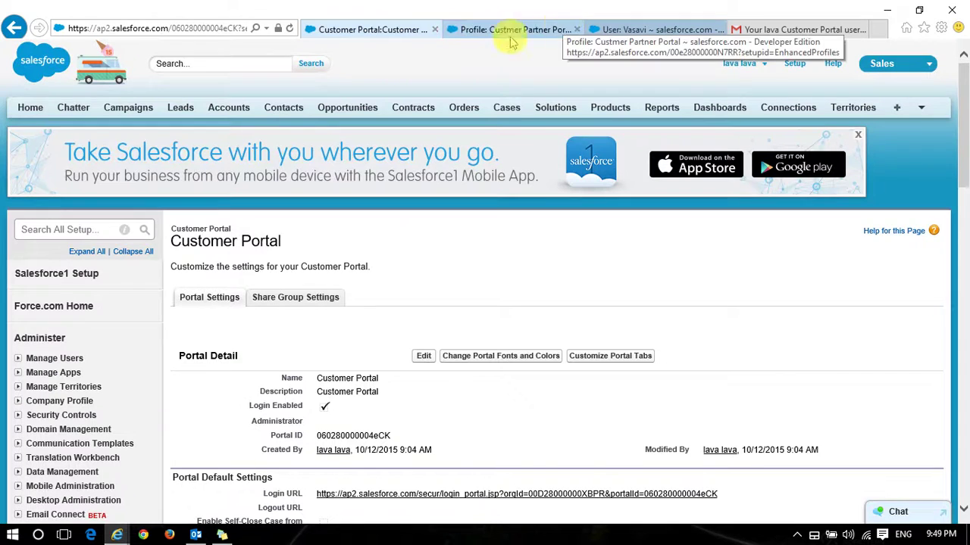
Copy the Portal Default Settings Login URL, close the old portal window, and start an InPrivate window
left_click(116, 536)
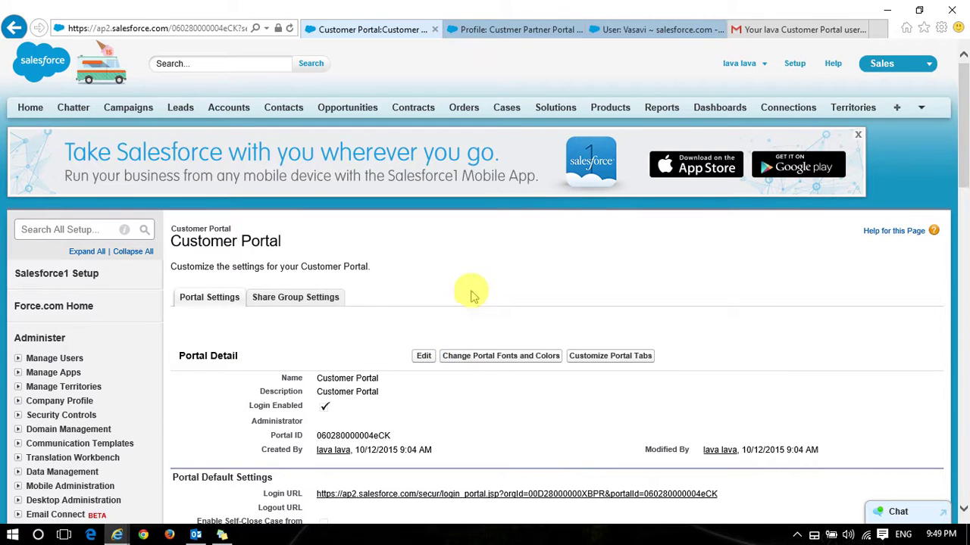
left_click_drag(439, 489, 744, 494)
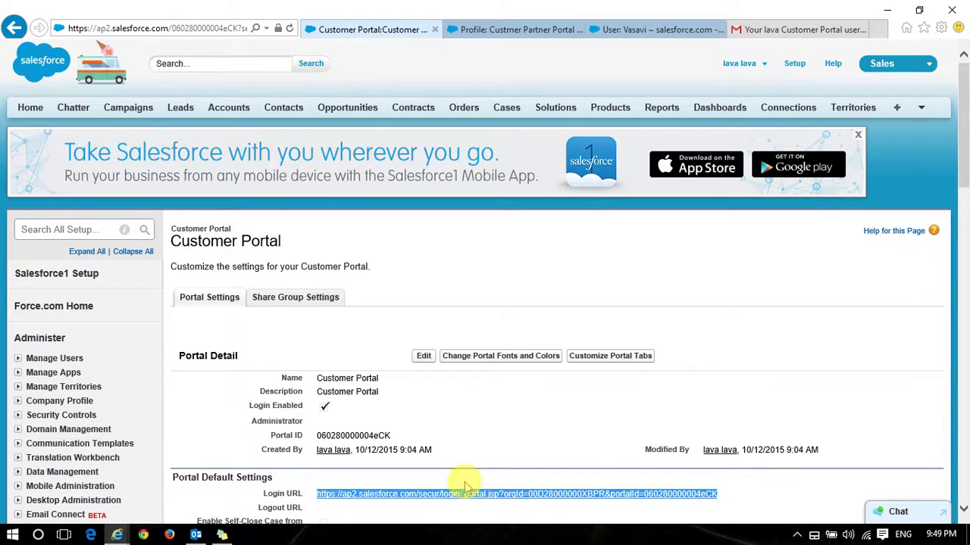
mouse_move(121, 536)
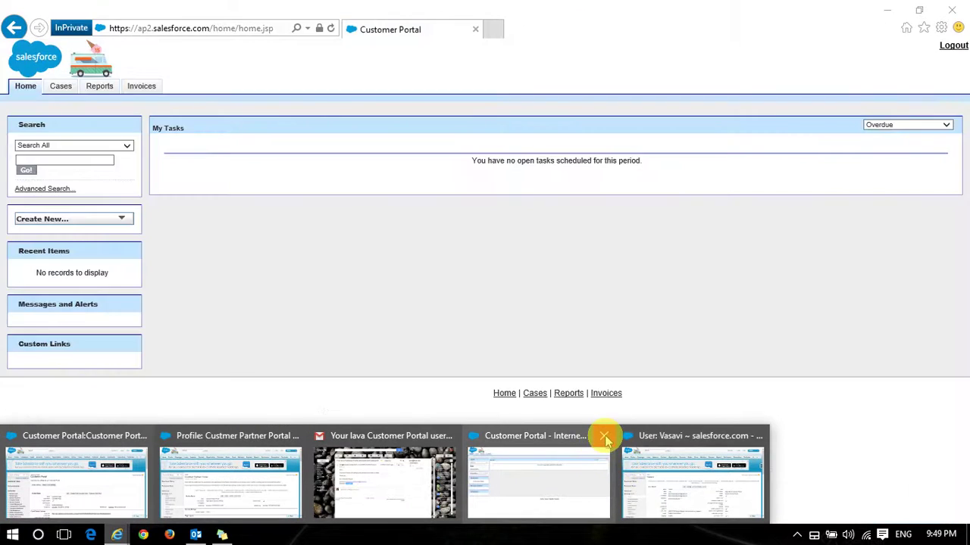
left_click(605, 437)
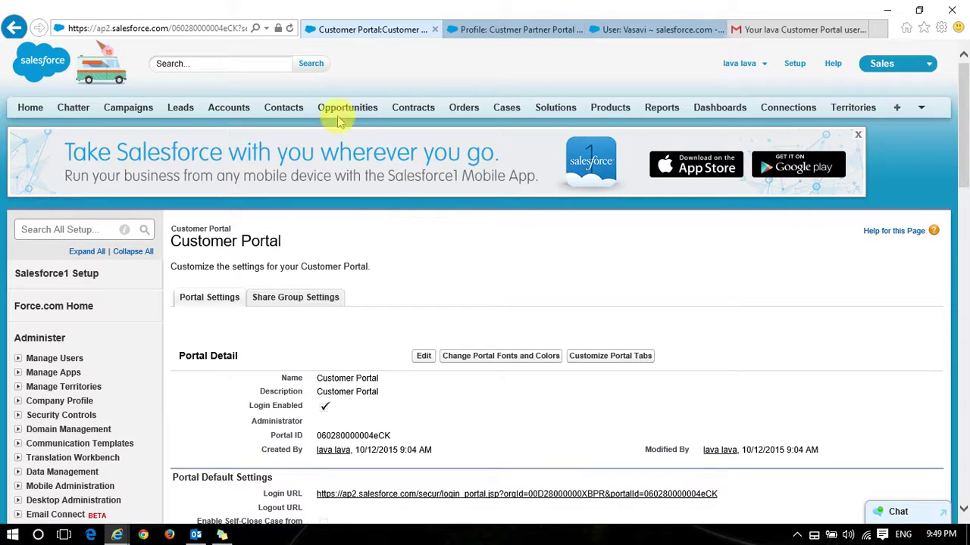
key("ctrl+shift+p")
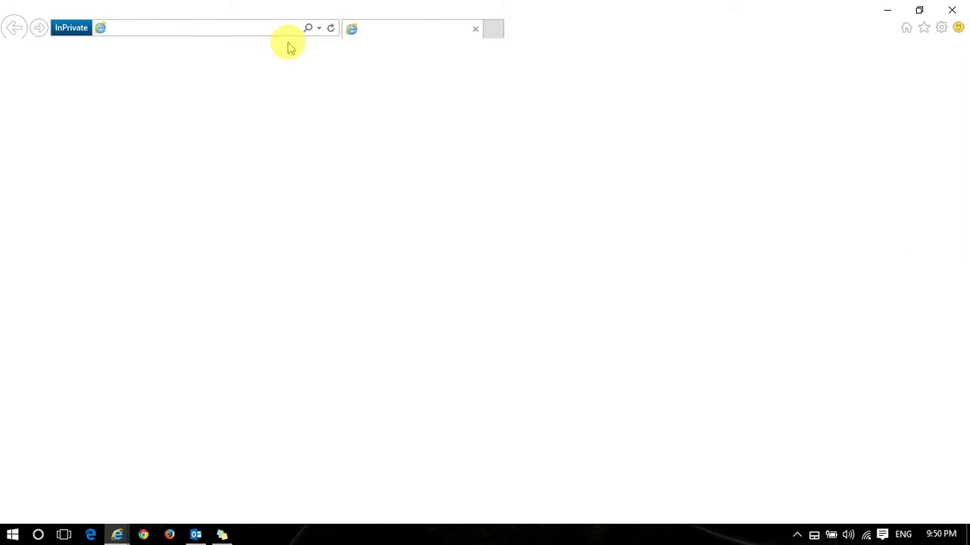
Load the copied portal Login URL in the InPrivate window to reach Secure Customer Login
key("ctrl+v")
key("Return")
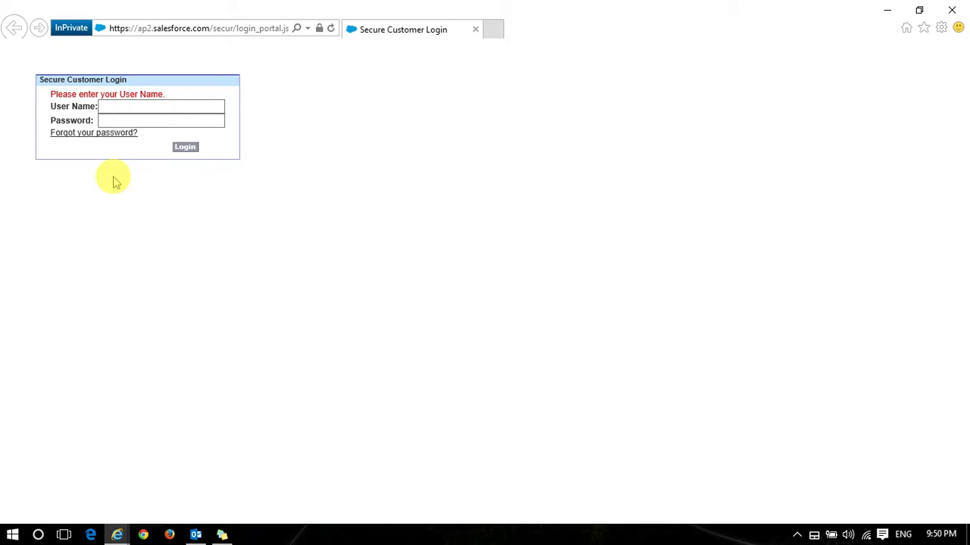
Minimize the InPrivate login window and scroll the Customer Portal settings page back to the top
left_click(886, 16)
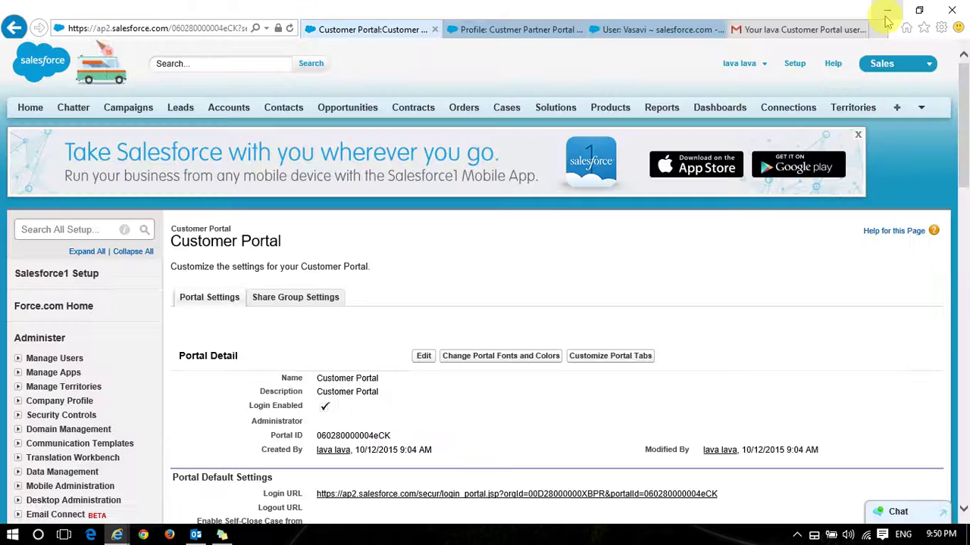
scroll(492, 303, "down", 3)
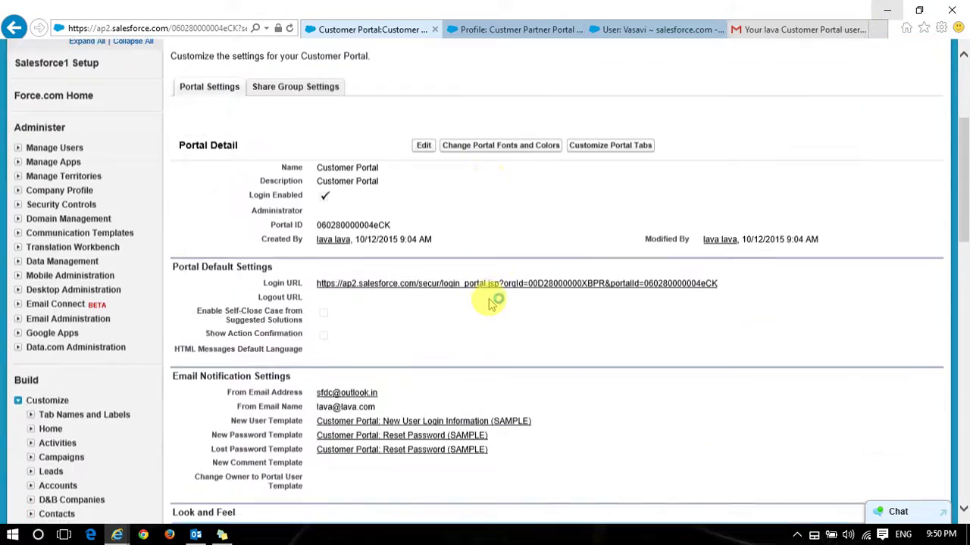
scroll(491, 303, "down", 3)
scroll(491, 303, "up", 3)
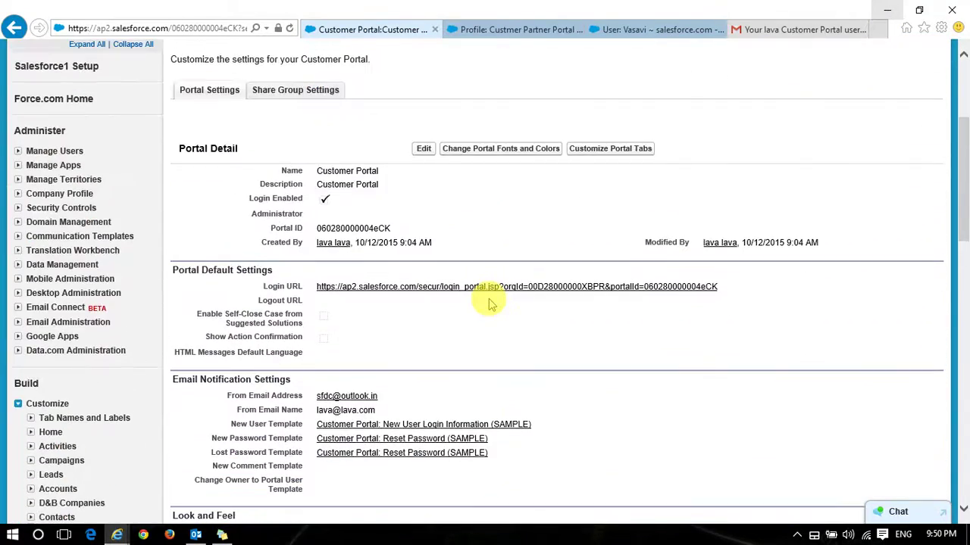
scroll(490, 303, "up", 3)
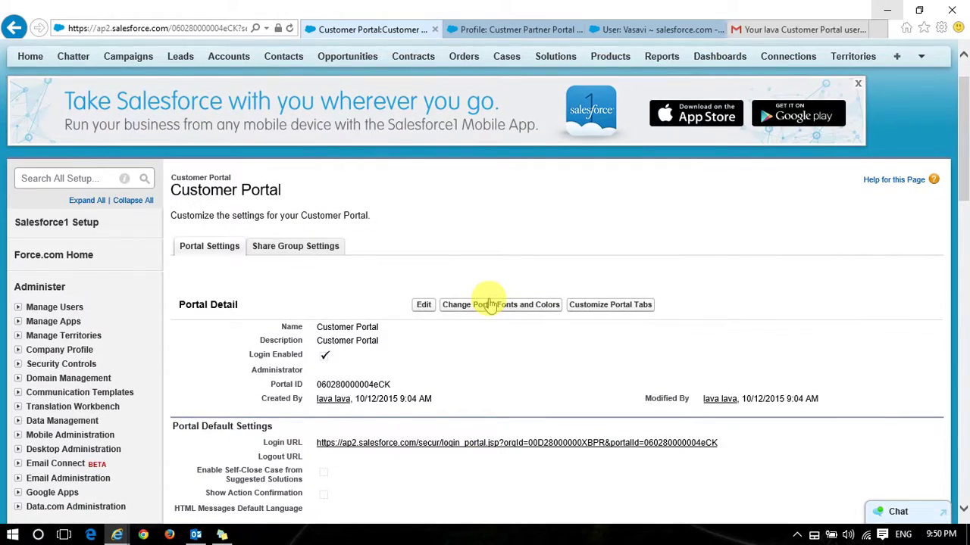